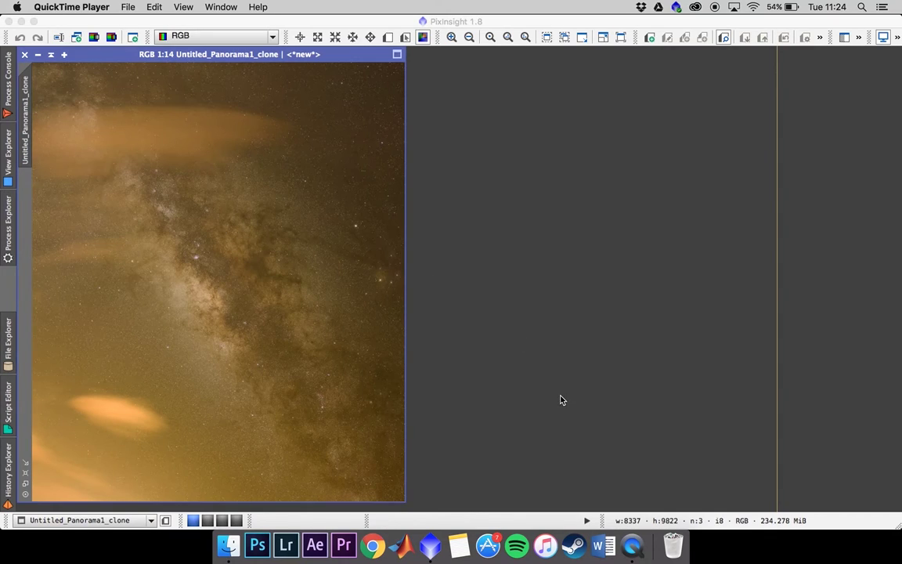
Close the cloned panorama and apply DynamicBackgroundExtraction to the original Untitled_Panorama1 image
click(439, 139)
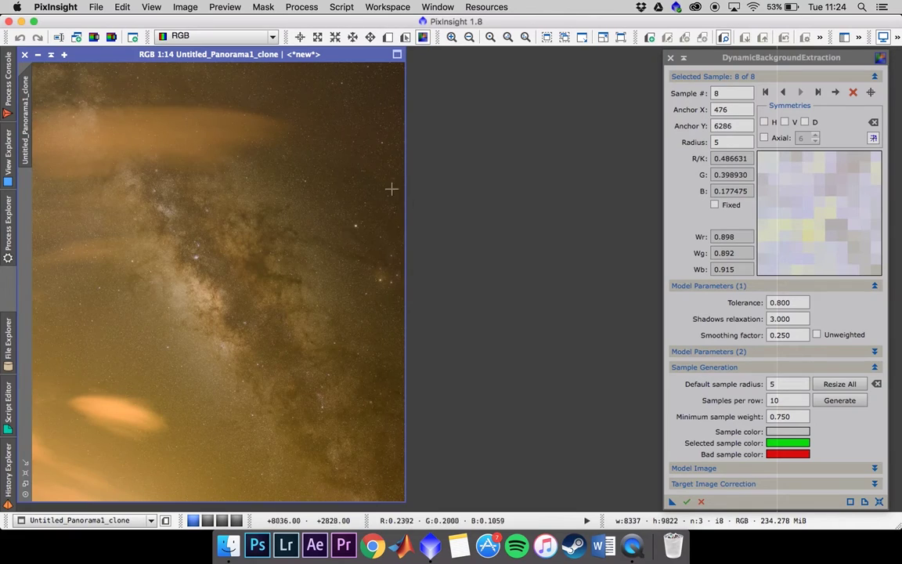
click(24, 54)
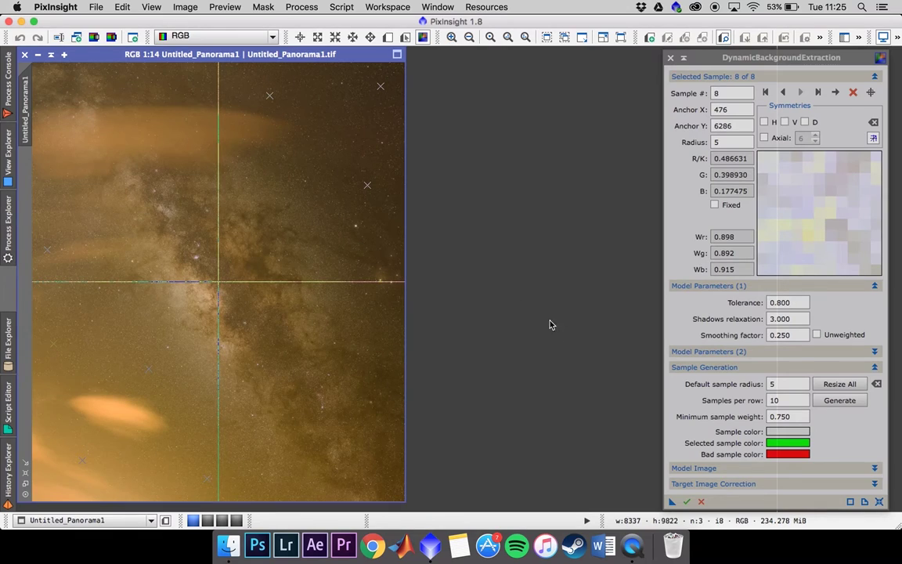
click(762, 484)
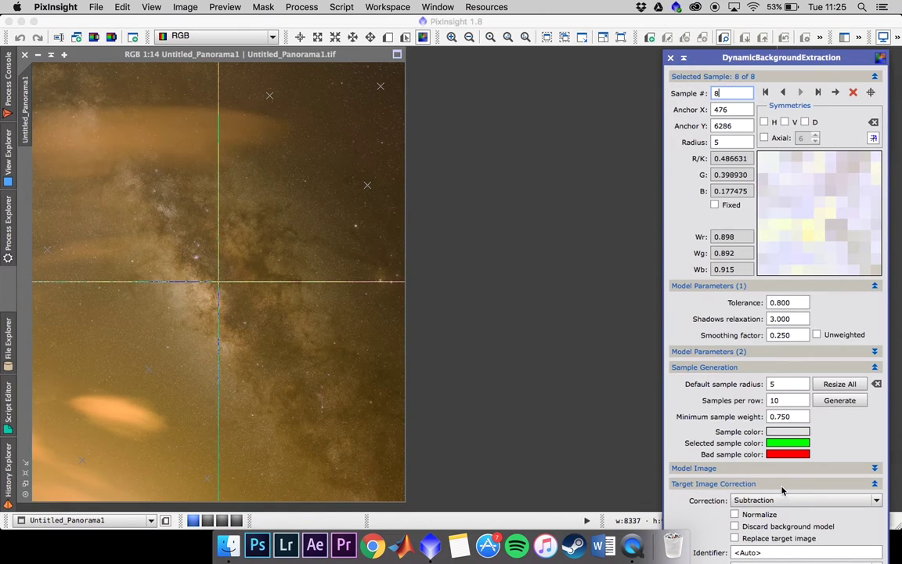
click(781, 487)
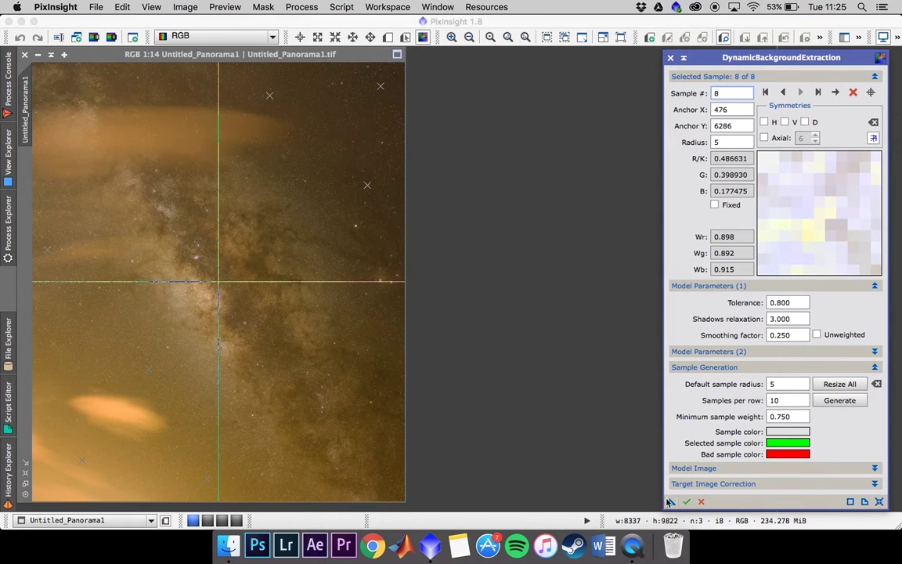
drag(672, 502, 337, 392)
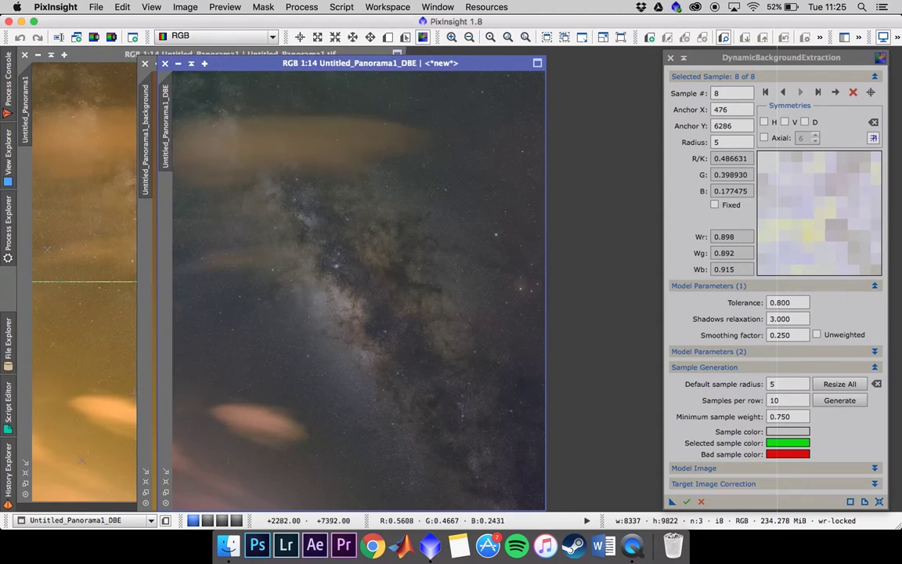
Bring the extracted background model to the front, examine its color gradient, and close it
click(153, 383)
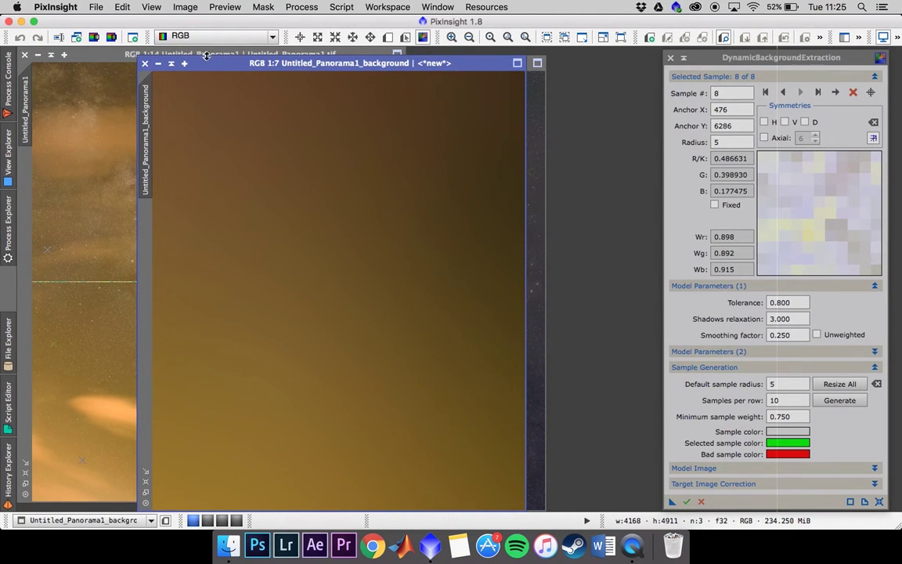
drag(212, 68, 207, 59)
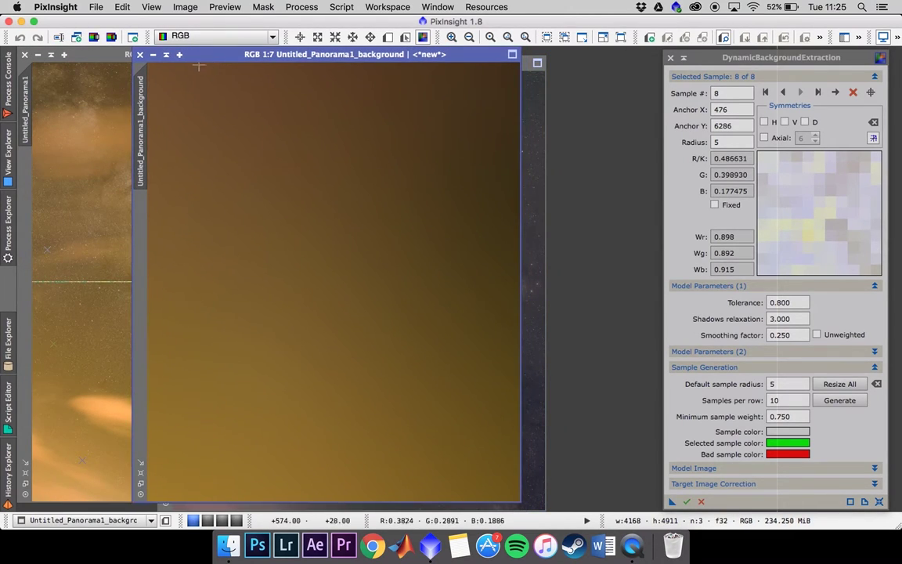
click(140, 57)
Compare the background-extracted panorama with the original image by moving it aside and back over the original
drag(265, 70, 558, 110)
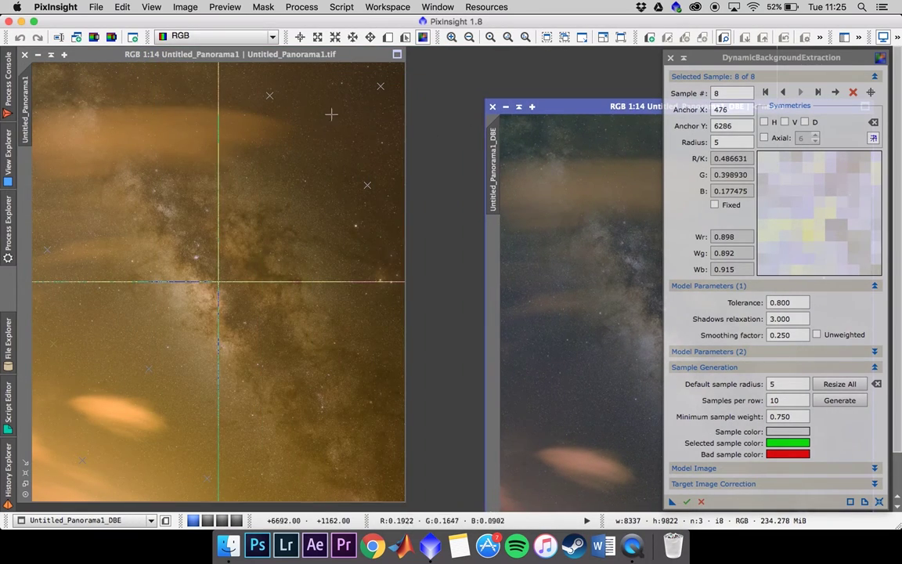
drag(524, 106, 186, 56)
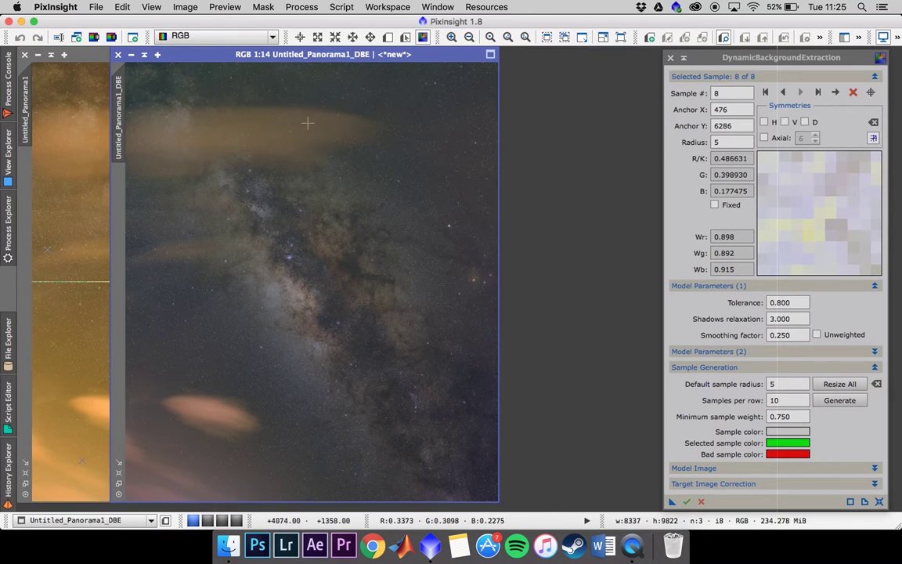
drag(254, 60, 532, 125)
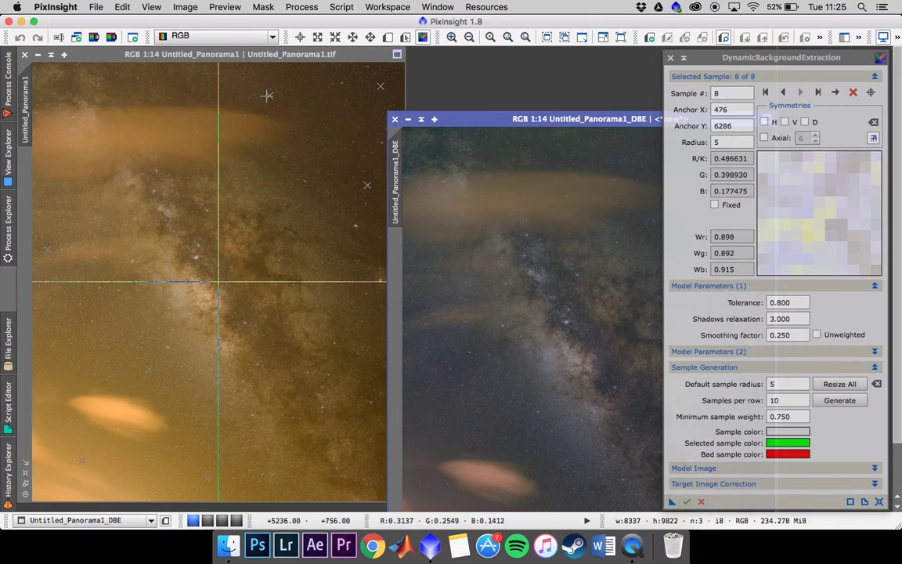
drag(489, 120, 222, 59)
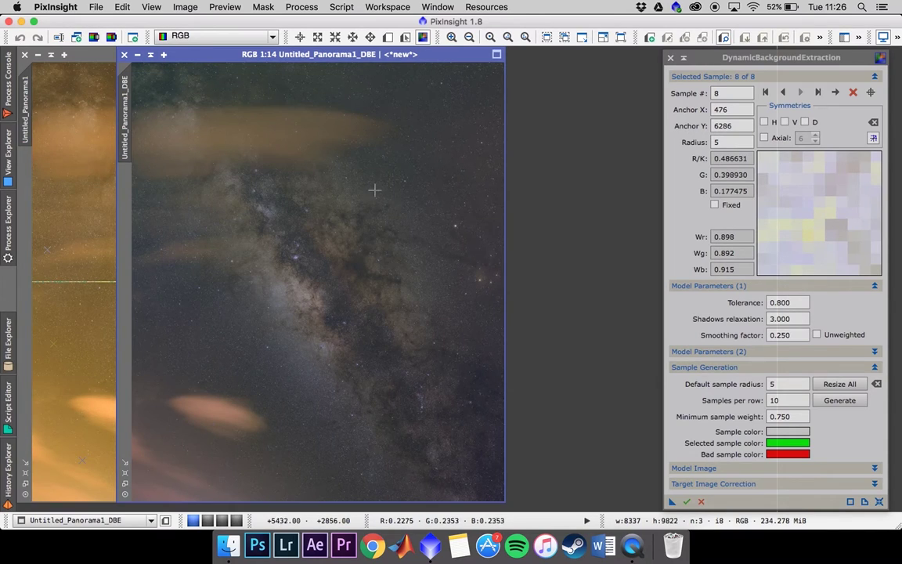
drag(239, 55, 132, 47)
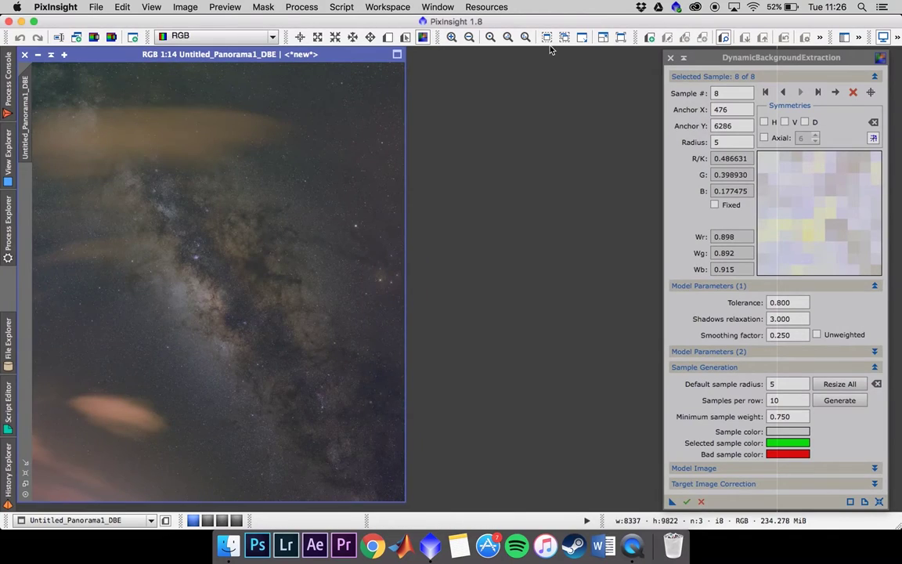
End the DynamicBackgroundExtraction session, and open the ColorCalibration and BackgroundNeutralization processes beside the image
click(671, 59)
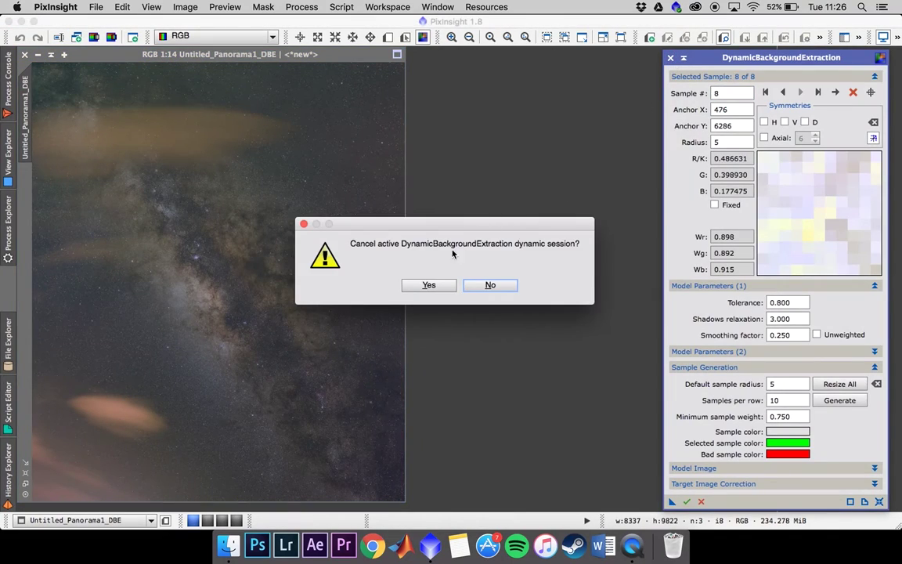
click(430, 285)
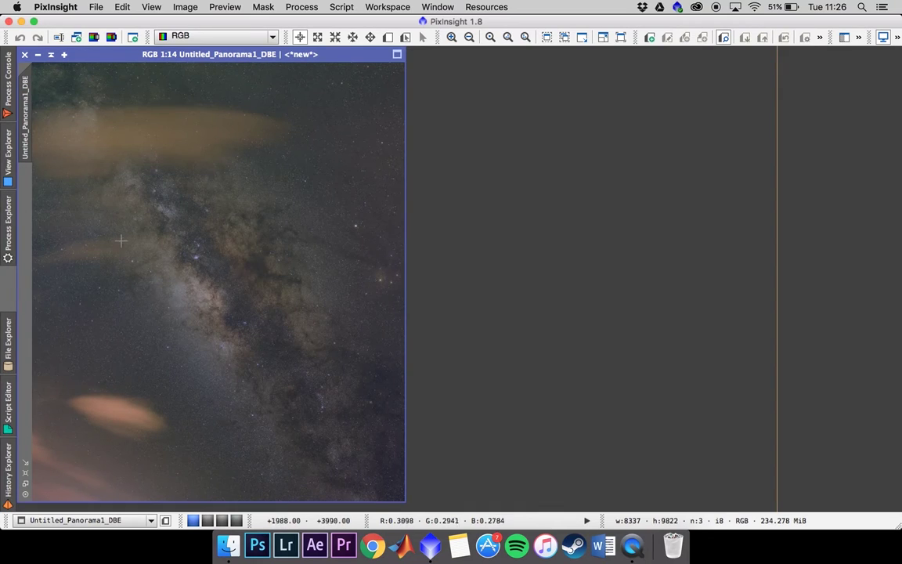
click(11, 209)
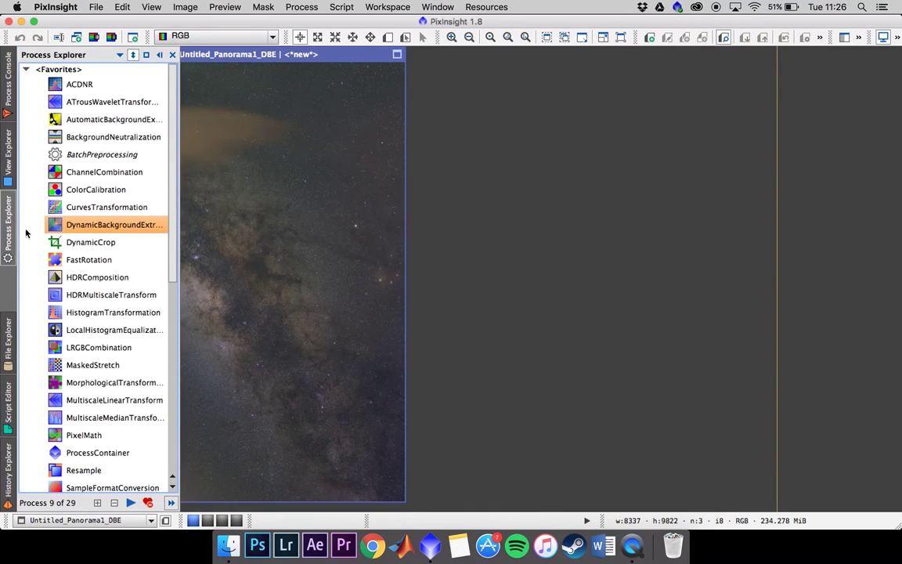
double_click(116, 189)
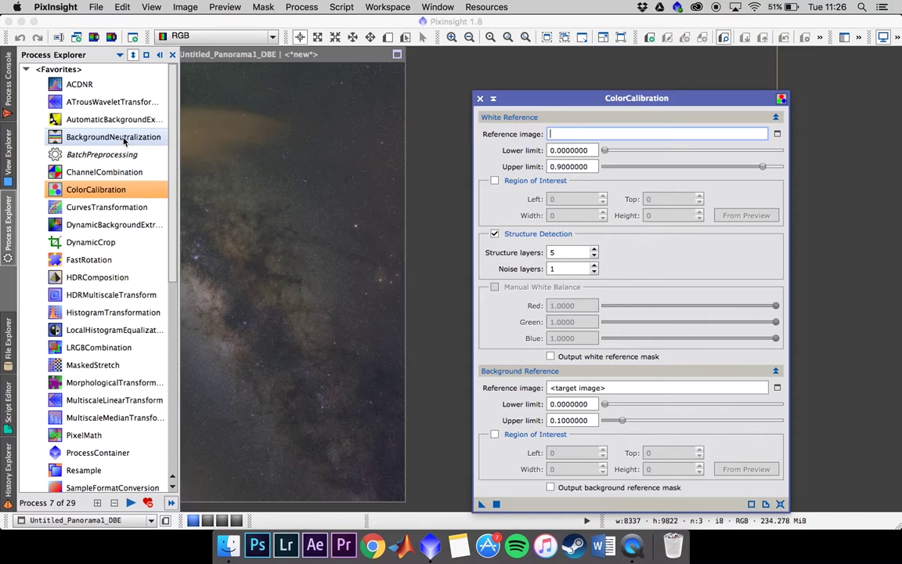
double_click(114, 137)
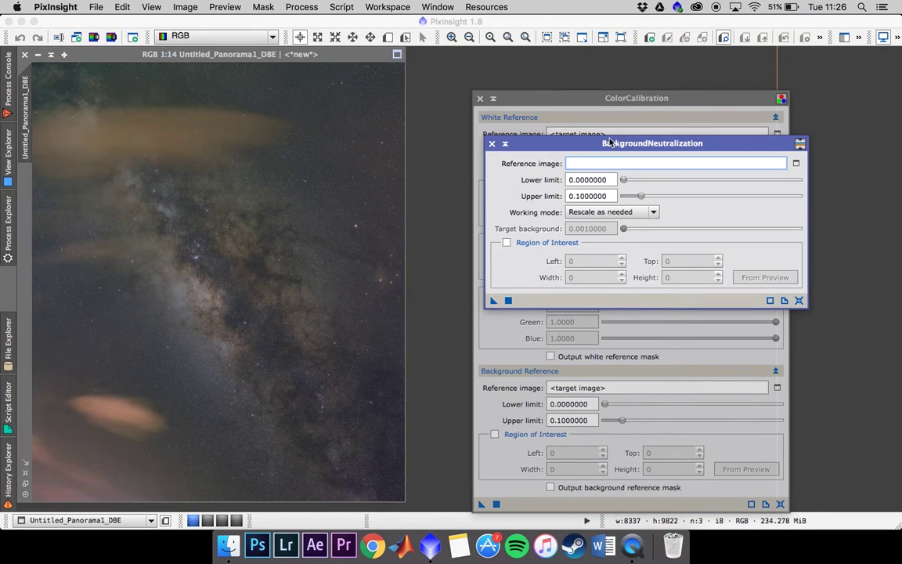
drag(627, 101, 770, 68)
drag(567, 146, 580, 96)
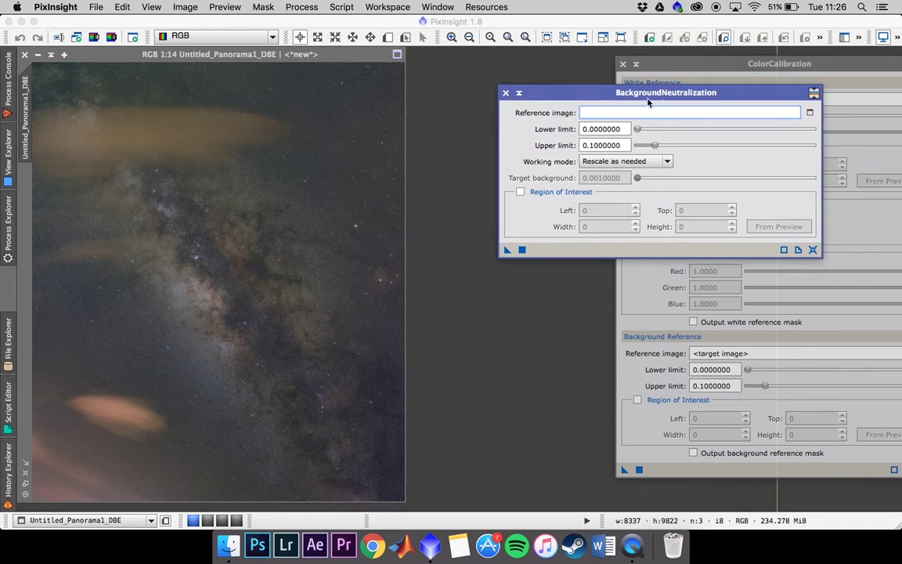
Draw a preview over the dark sky near the image's upper-right corner and apply BackgroundNeutralization with that preview as reference image
click(387, 38)
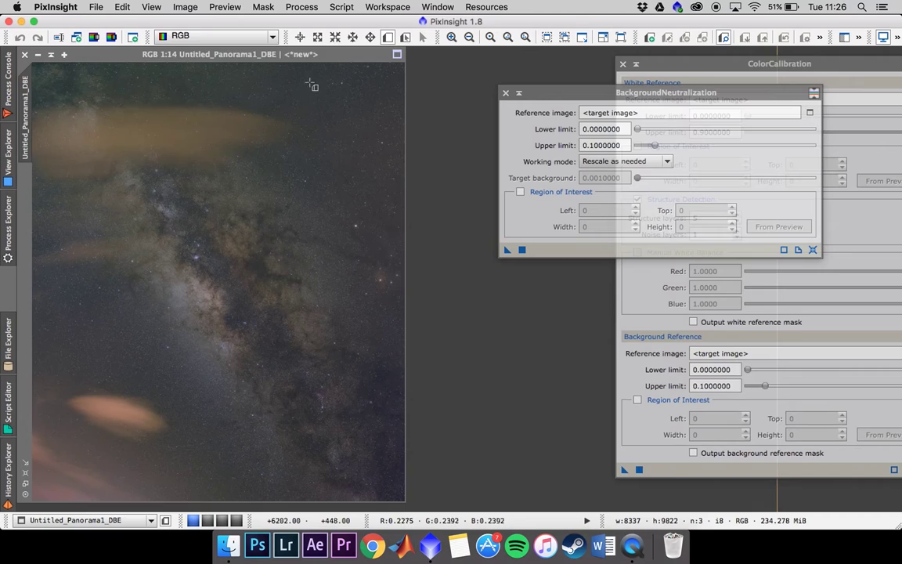
drag(311, 78, 391, 184)
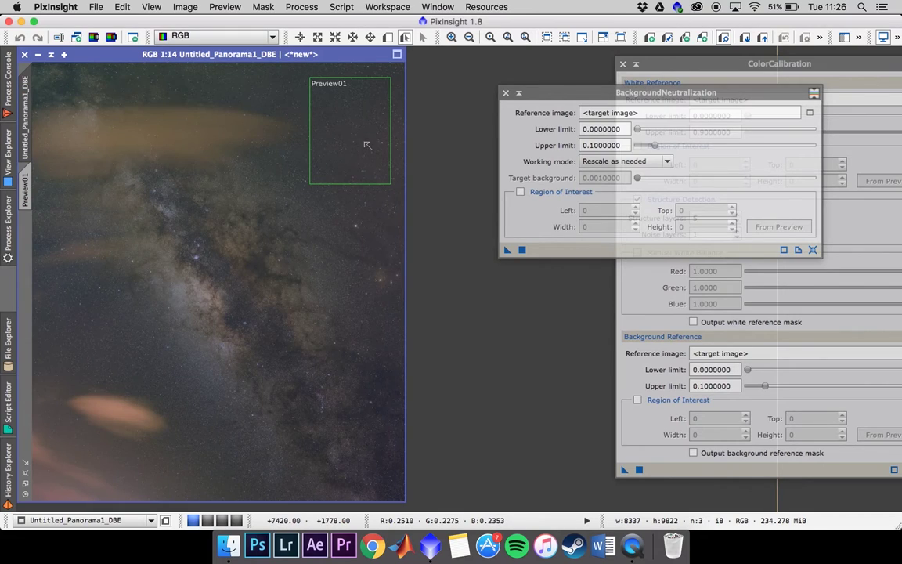
click(810, 113)
click(405, 245)
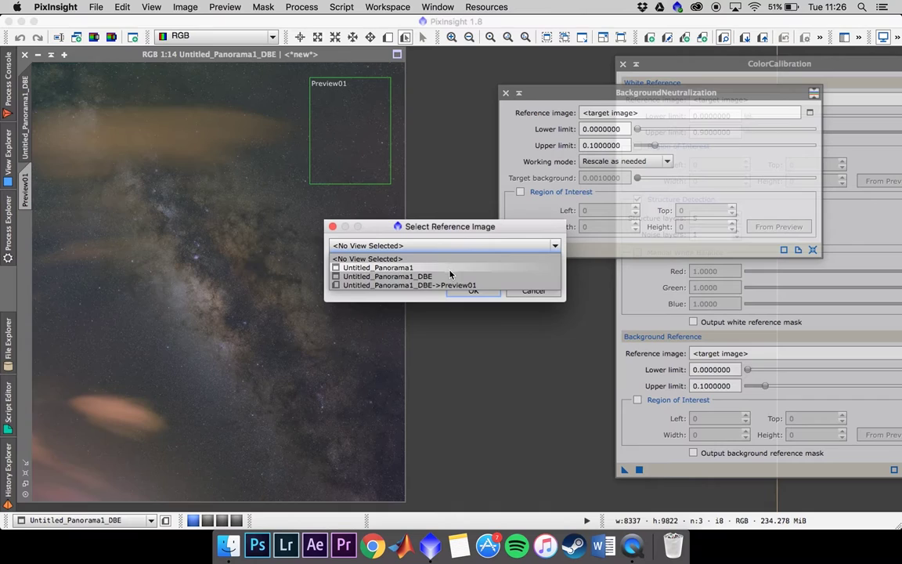
click(451, 283)
click(469, 290)
drag(507, 249, 384, 235)
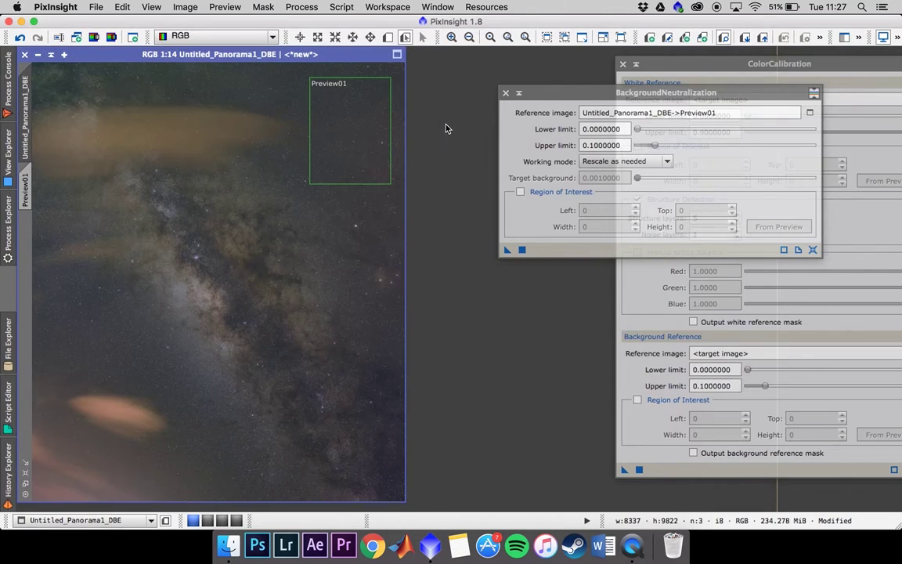
click(505, 93)
Draw a second preview over the bright Milky Way core and set it as ColorCalibration's white reference image
click(388, 37)
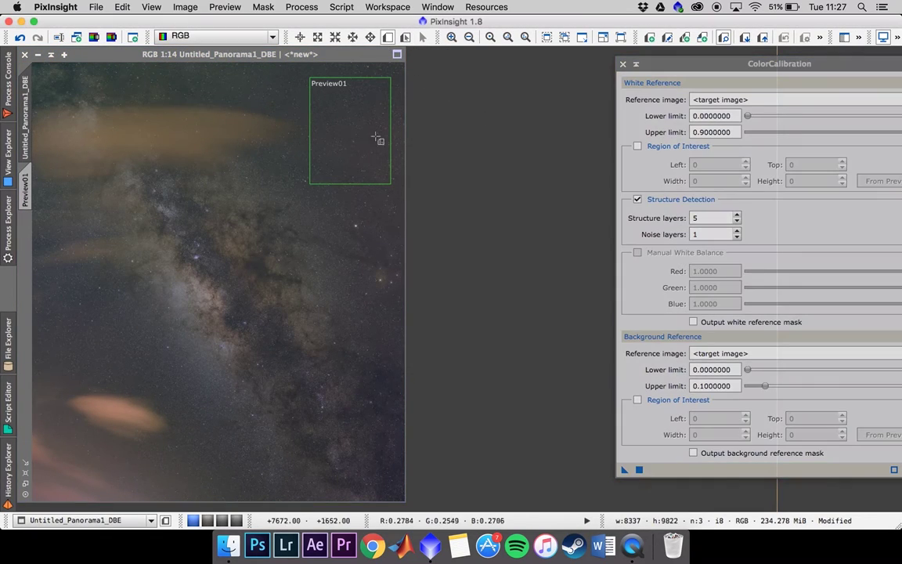
drag(135, 154, 280, 338)
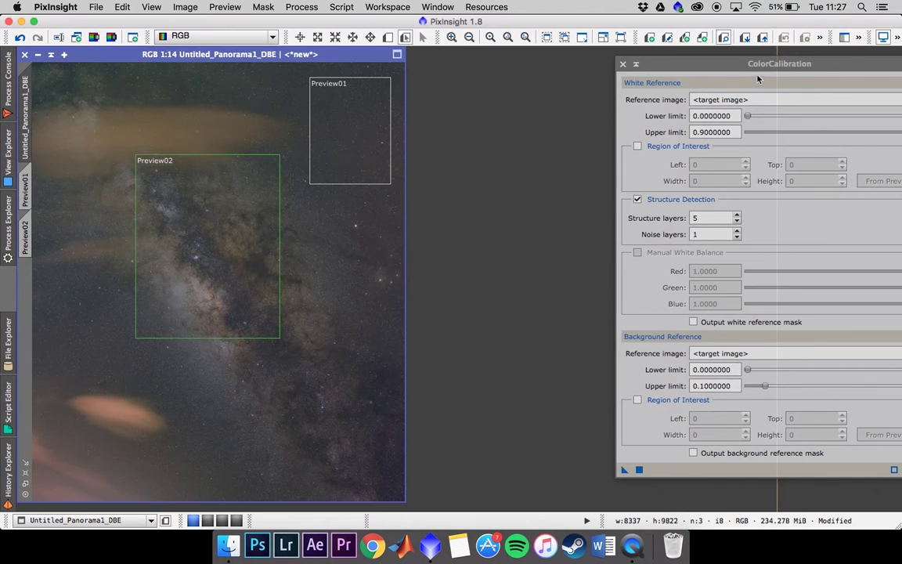
drag(757, 66, 672, 63)
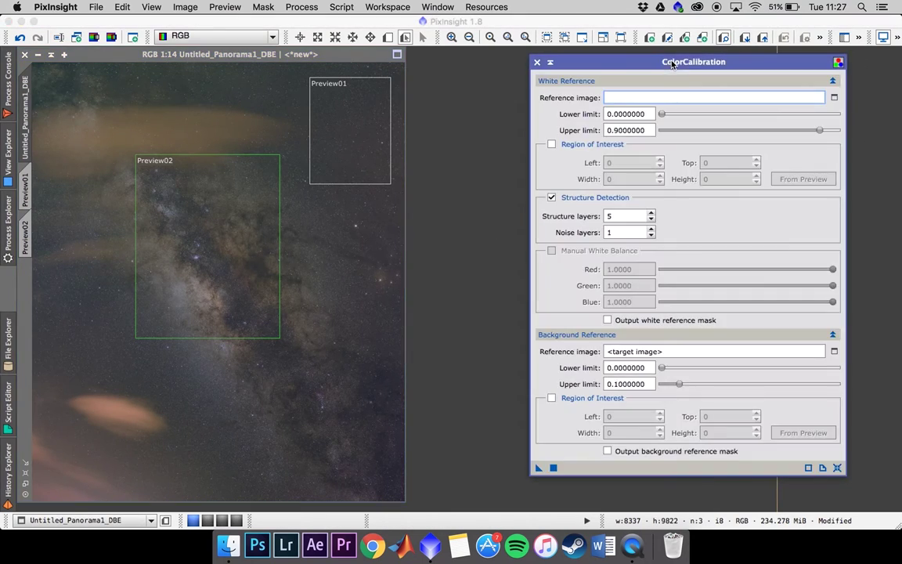
click(834, 97)
click(465, 247)
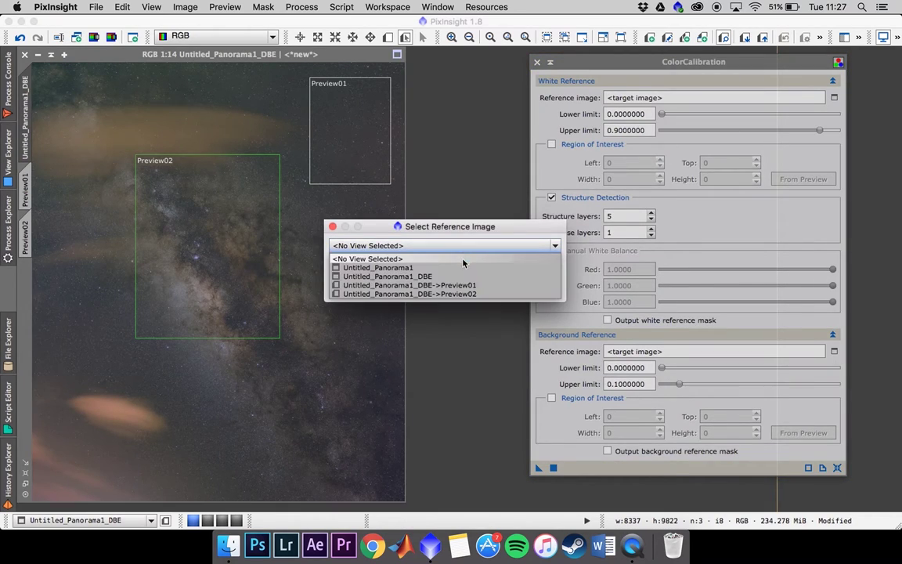
click(409, 294)
click(470, 291)
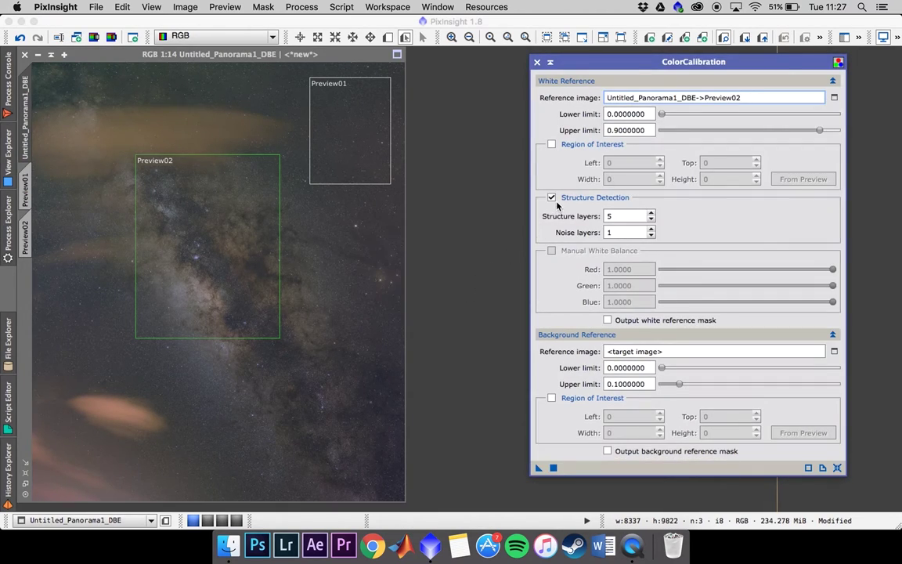
Apply ColorCalibration to the full image with Preview01 as the background reference, and delete all previews
click(834, 353)
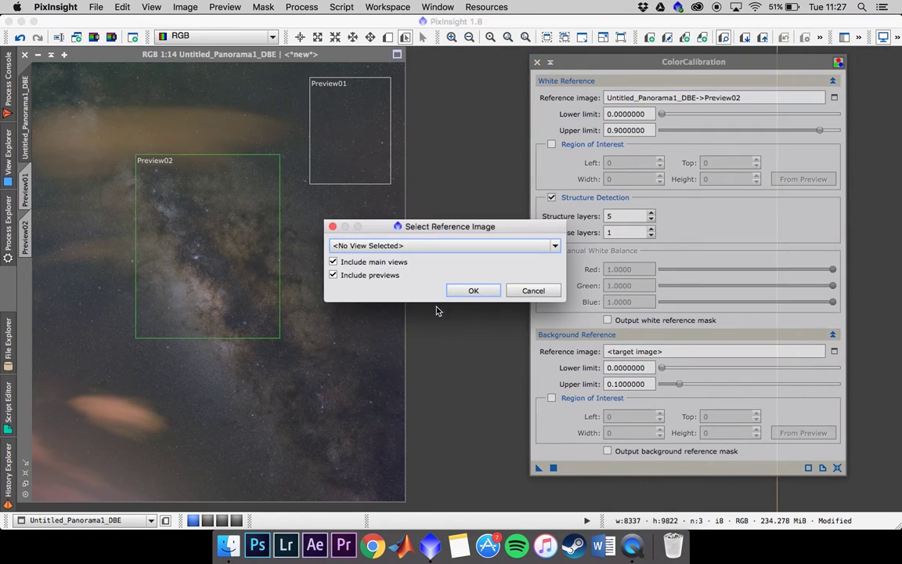
click(431, 245)
click(426, 286)
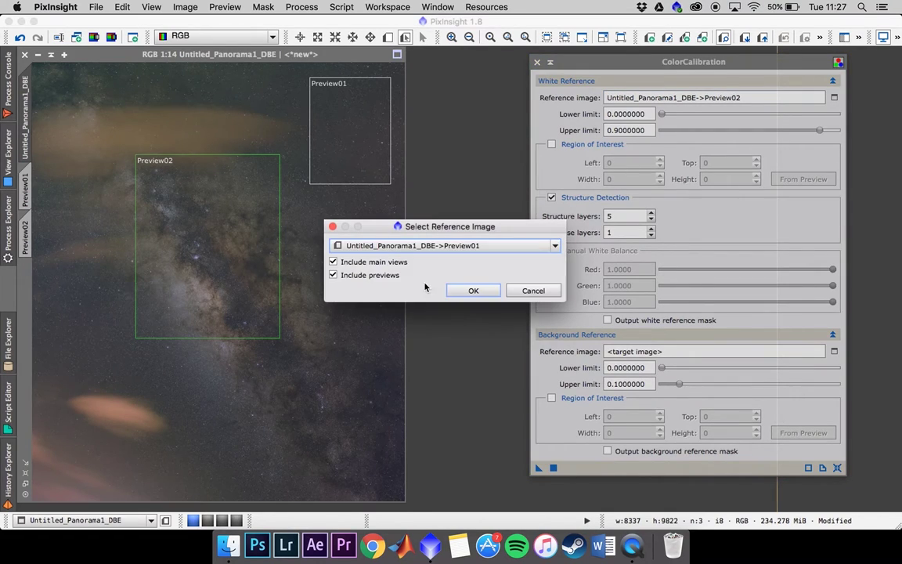
click(470, 291)
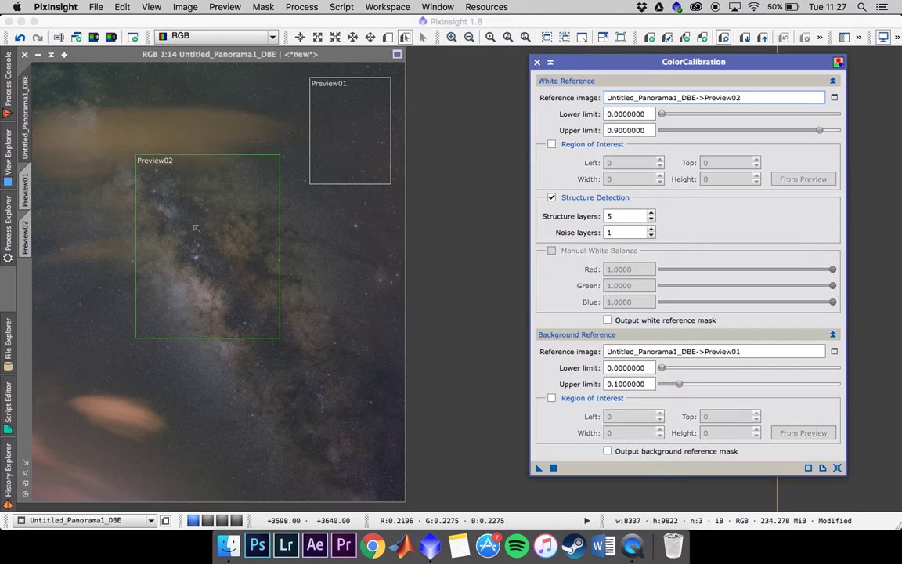
drag(539, 471, 351, 435)
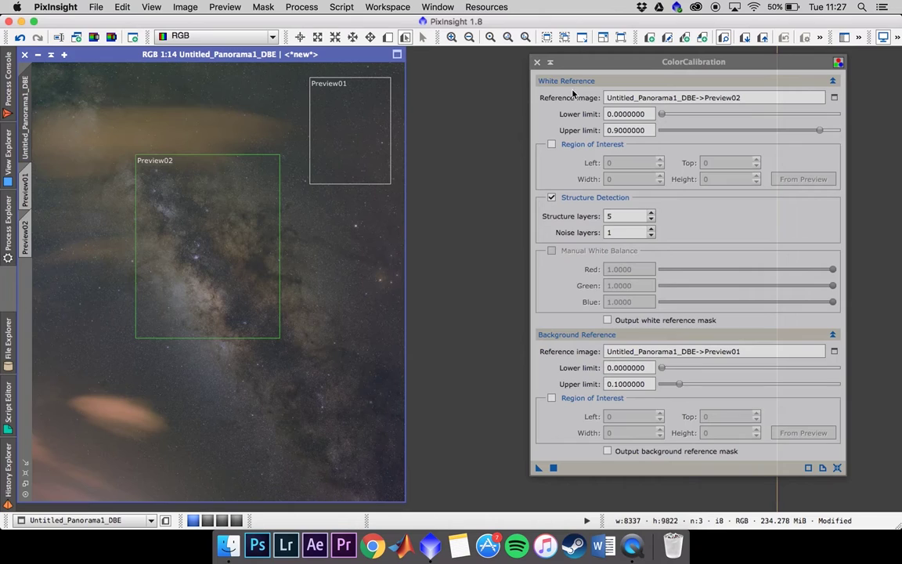
click(537, 62)
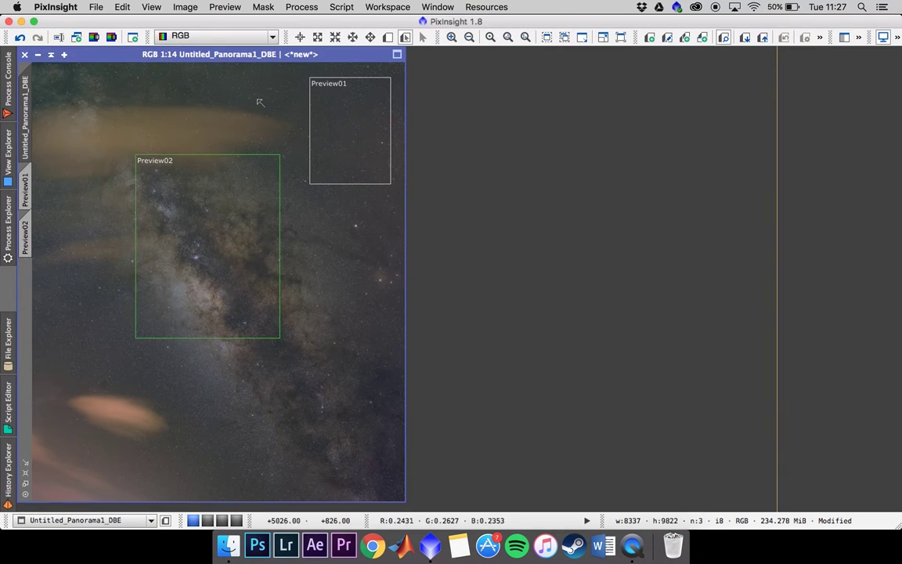
click(234, 7)
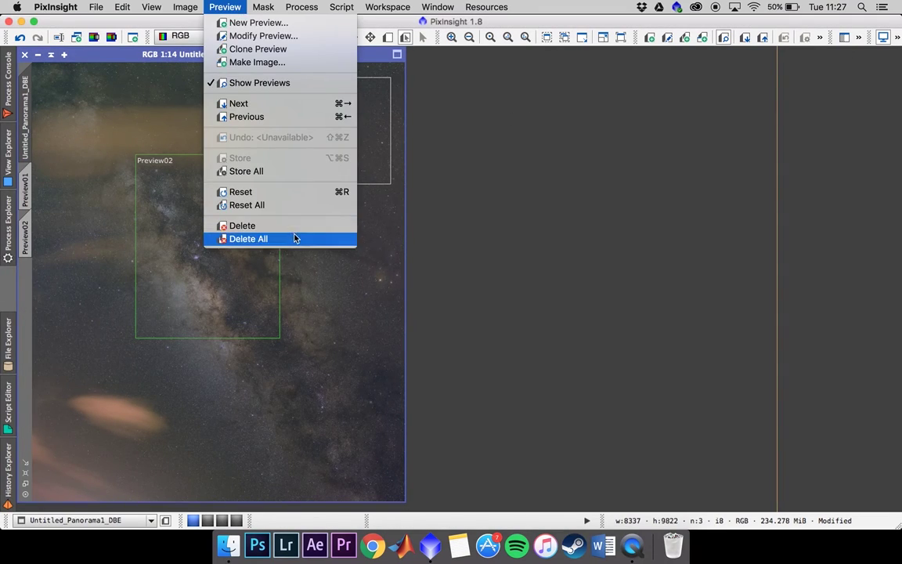
click(294, 237)
Apply SCNR to the panorama, removing green with Average Neutral protection, amount 1.00 and lightness preserved
click(7, 227)
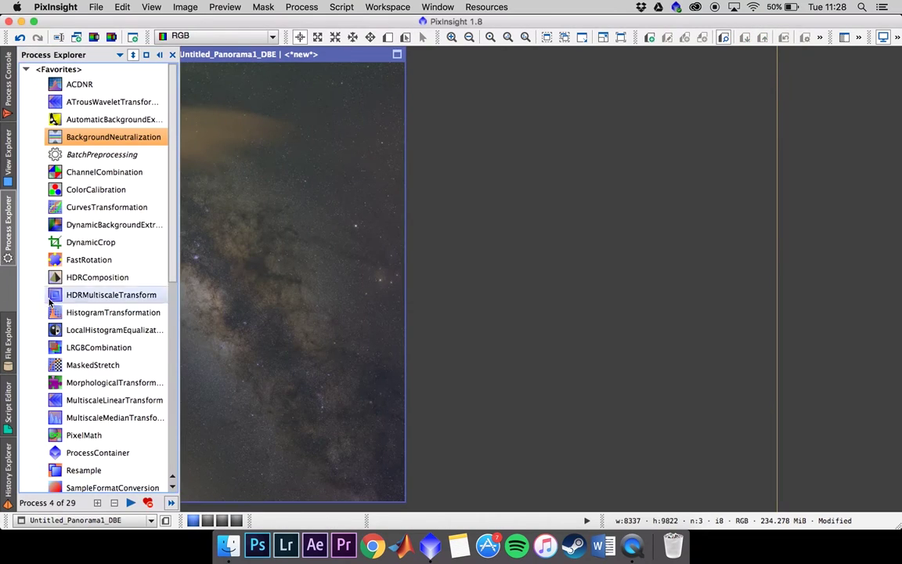
scroll(93, 352, down, 5)
double_click(97, 409)
click(679, 214)
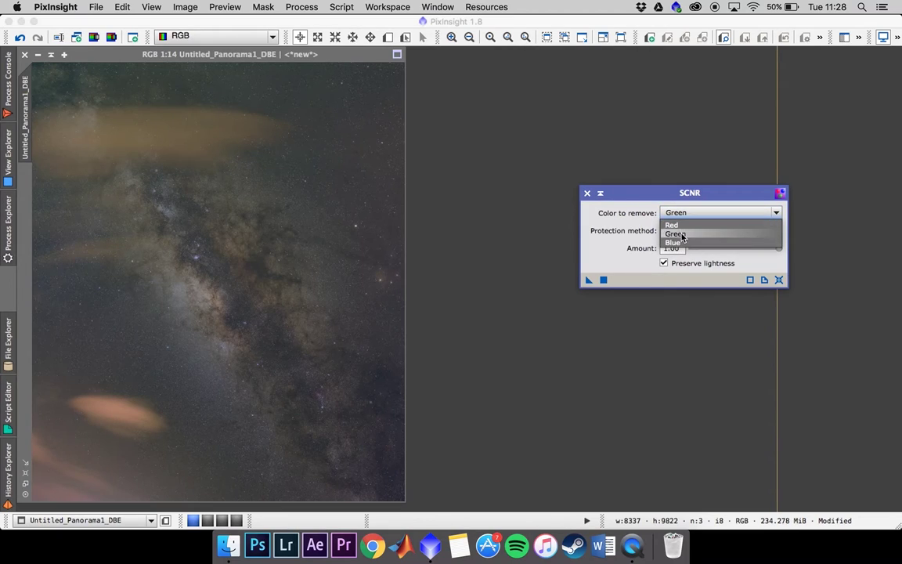
click(683, 234)
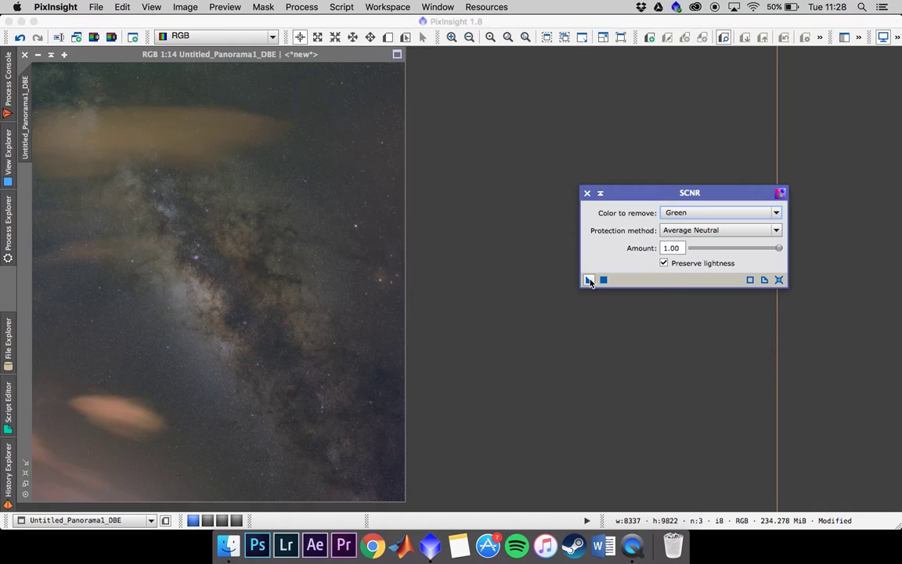
drag(589, 281, 336, 176)
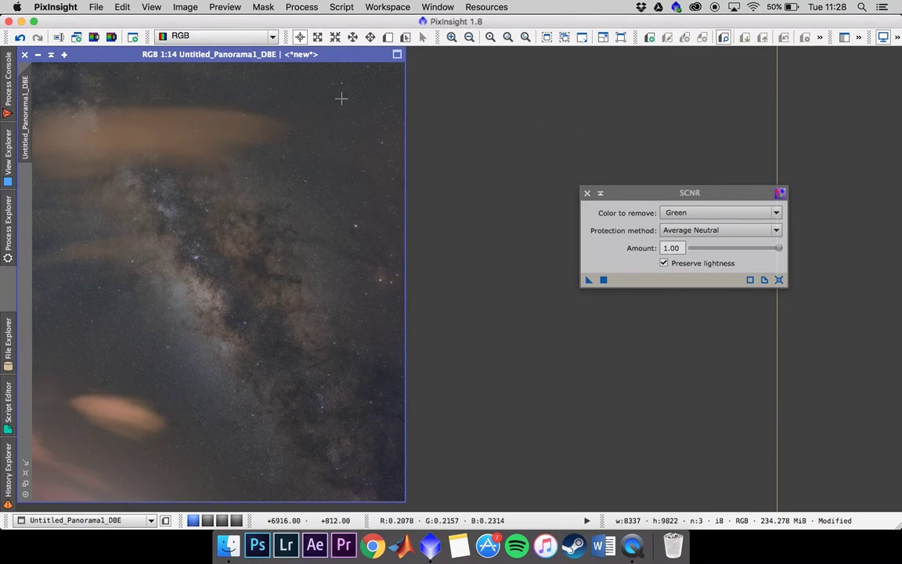
Compare the panorama with and without the SCNR correction, leave the correction applied, and close SCNR
click(20, 36)
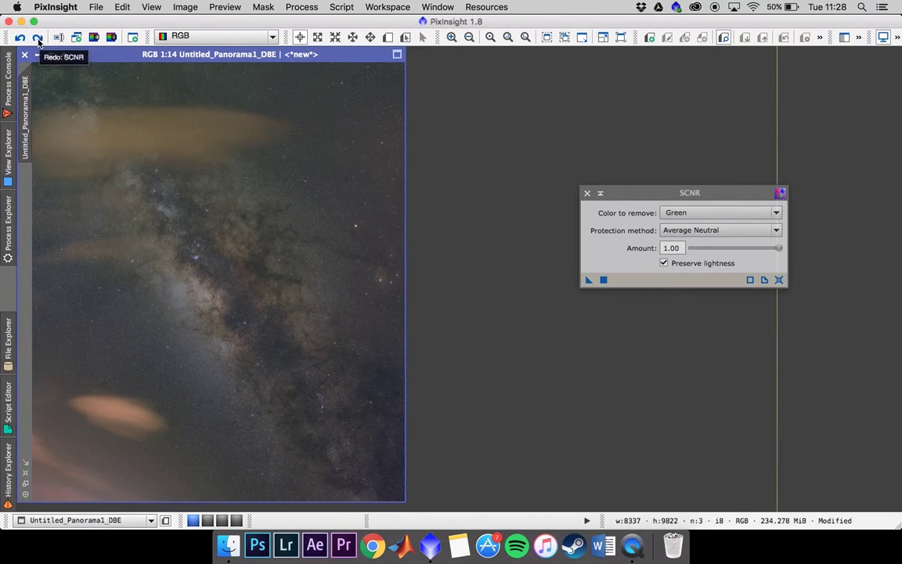
click(39, 41)
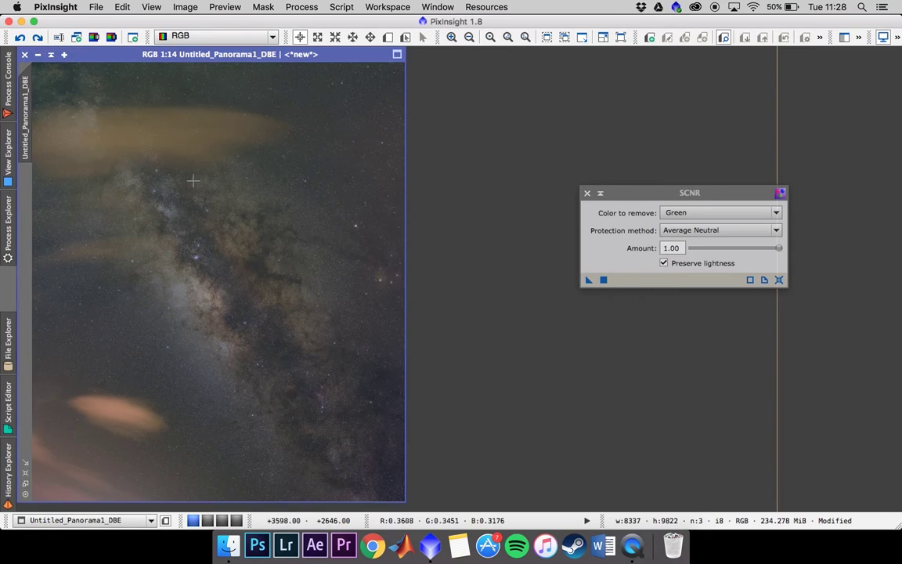
click(37, 39)
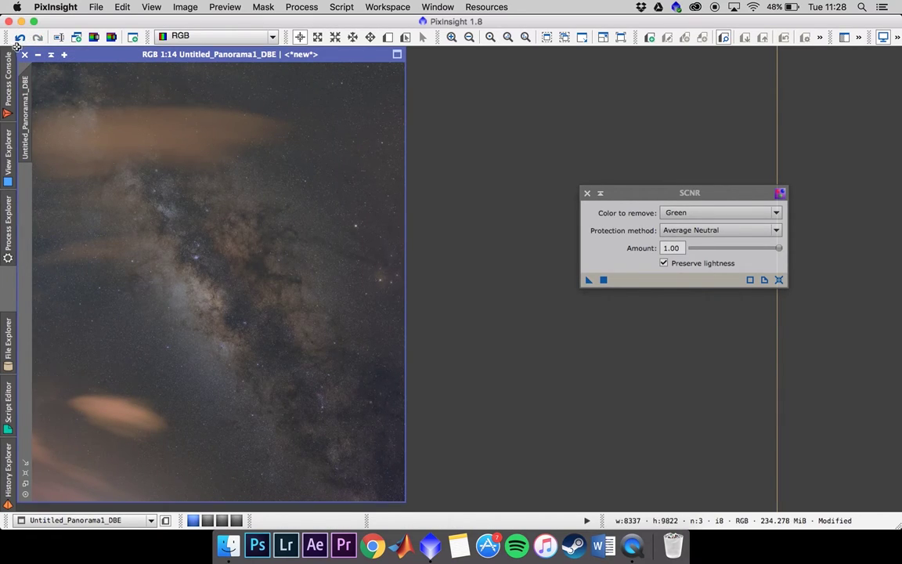
click(18, 37)
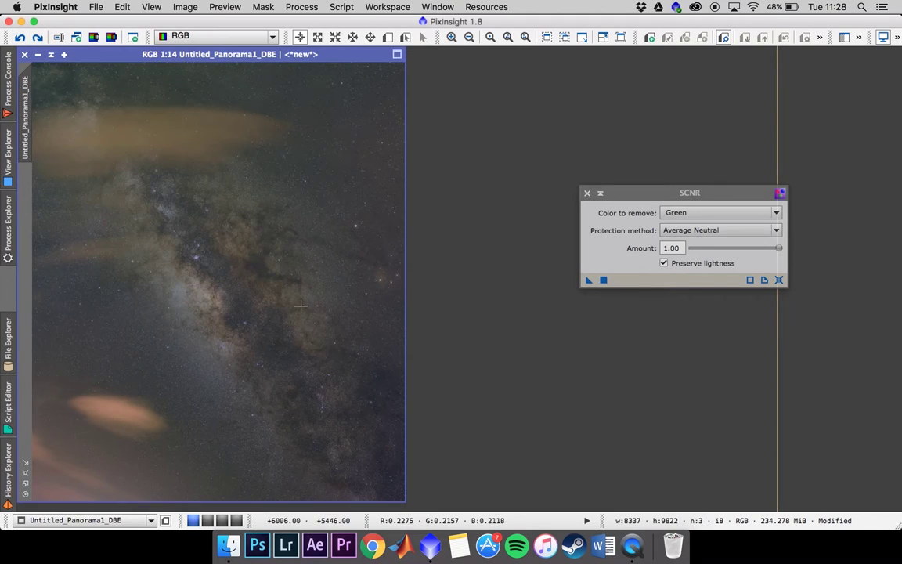
click(37, 36)
click(588, 194)
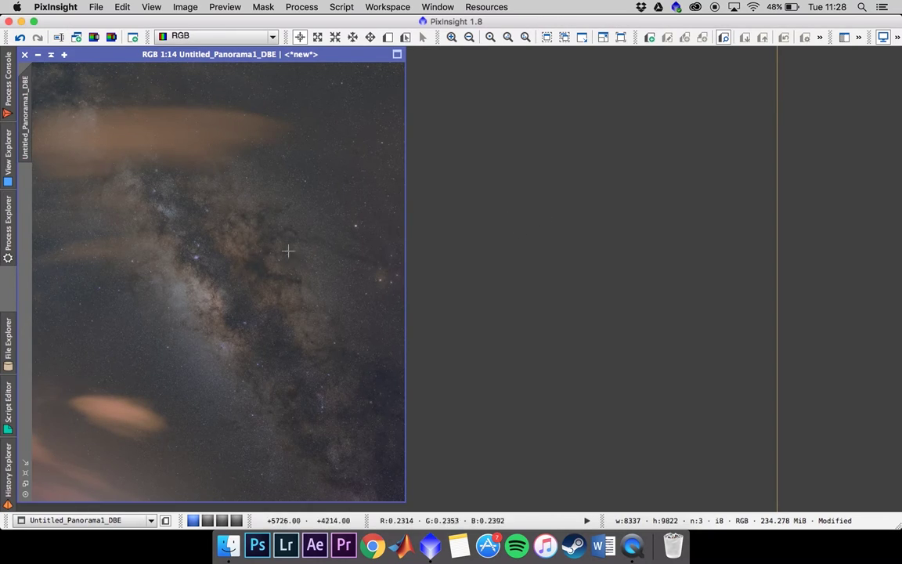
Open the CurvesTransformation process, place it beside the image and collapse its window
click(7, 235)
scroll(98, 192, up, 3)
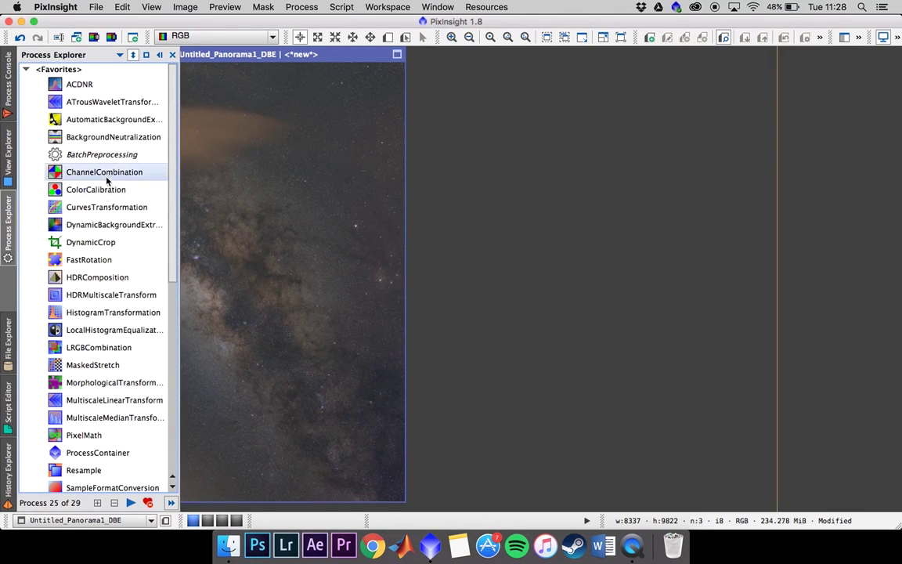
double_click(108, 208)
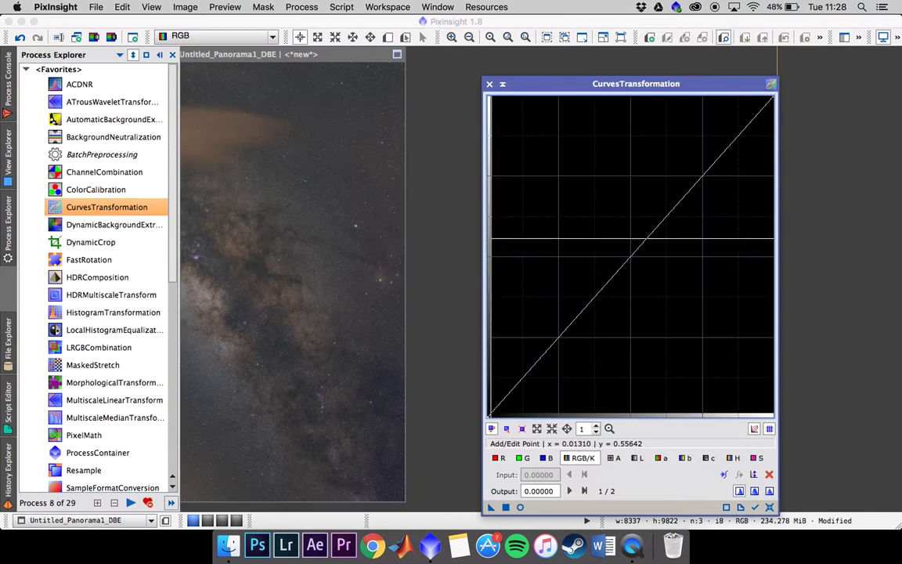
drag(630, 85, 746, 57)
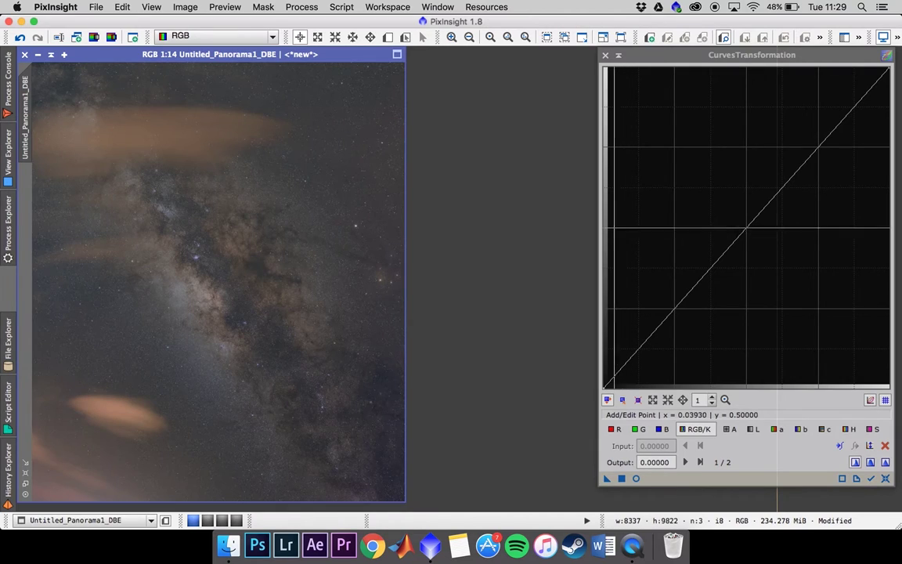
click(618, 56)
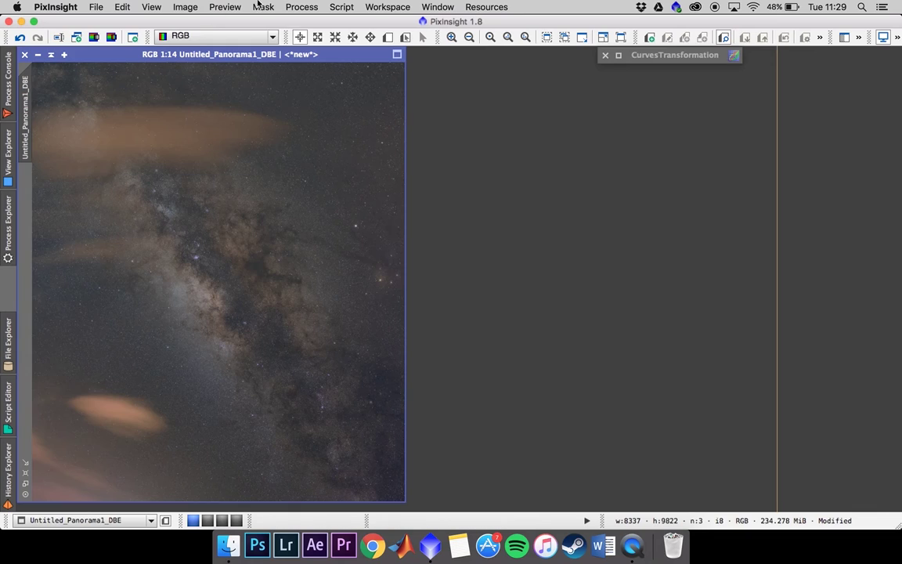
Open the StarMask process and look through its working modes, keeping Star Mask selected
click(270, 7)
mouse_move(299, 6)
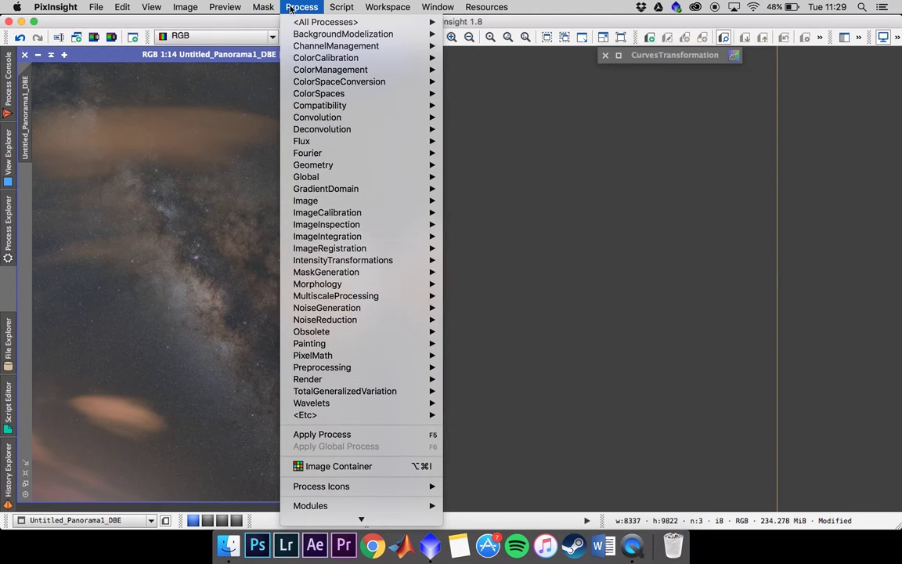
mouse_move(354, 277)
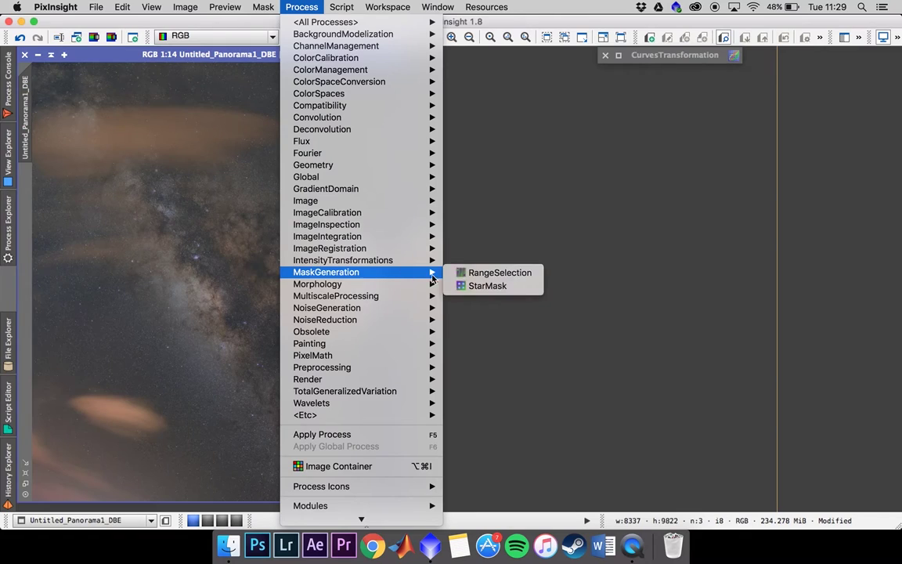
click(487, 286)
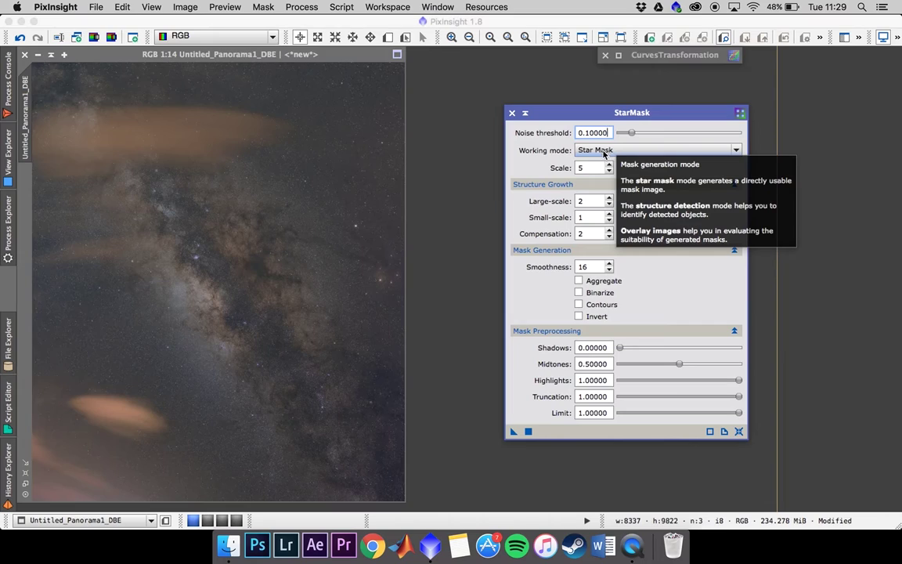
click(581, 152)
click(538, 169)
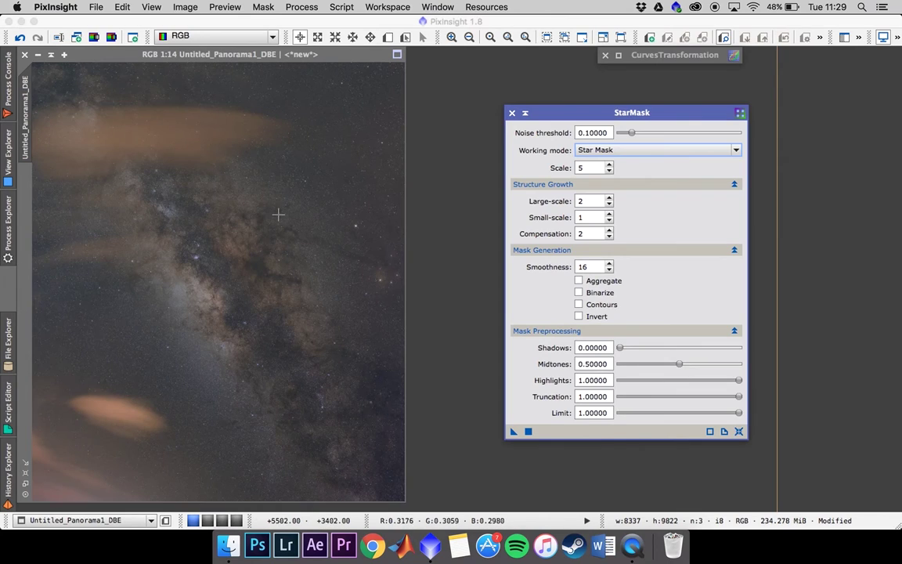
Examine the stars and dust clouds around the Milky Way core at close range, then return to the full panorama
click(267, 171)
scroll(266, 171, up, 1)
scroll(266, 171, up, 9)
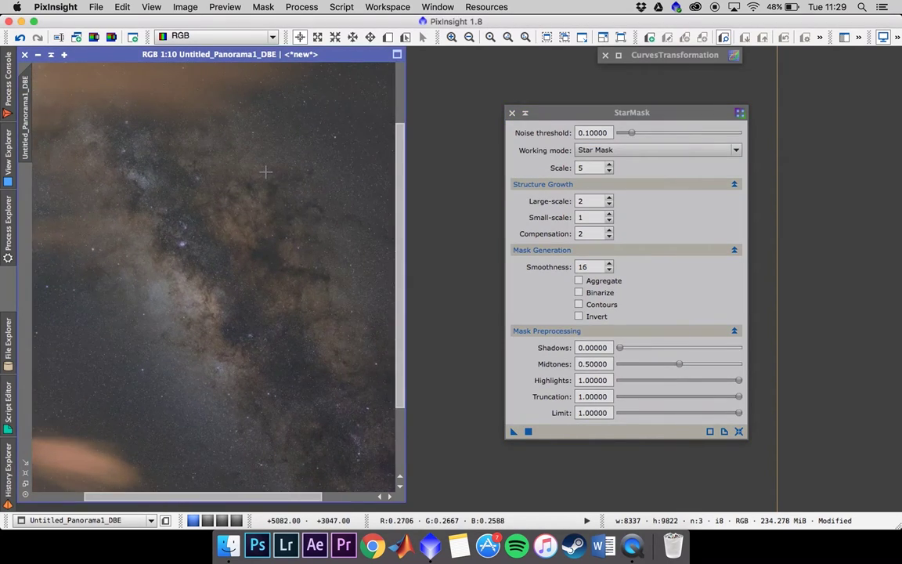
scroll(278, 166, up, 5)
scroll(278, 166, right, 3)
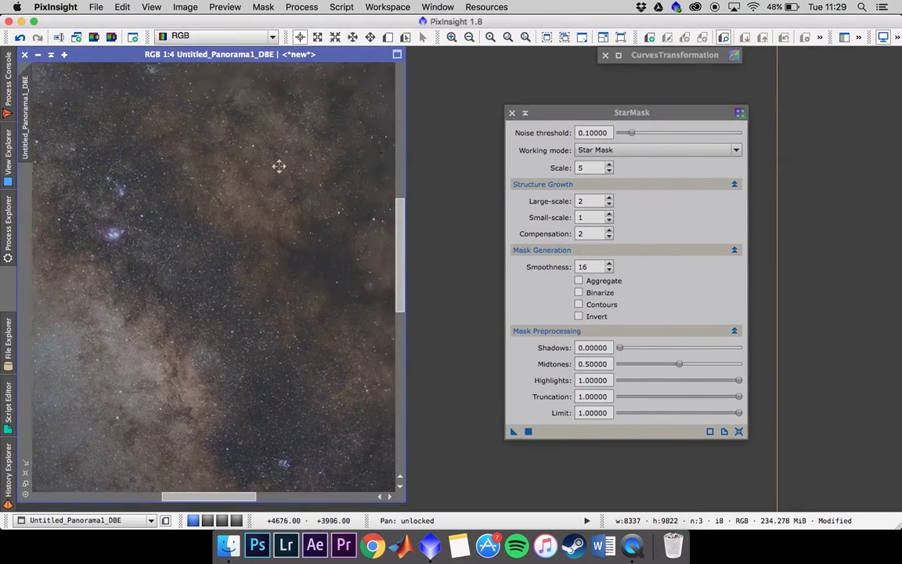
right_click(278, 180)
click(424, 157)
scroll(280, 153, up, 3)
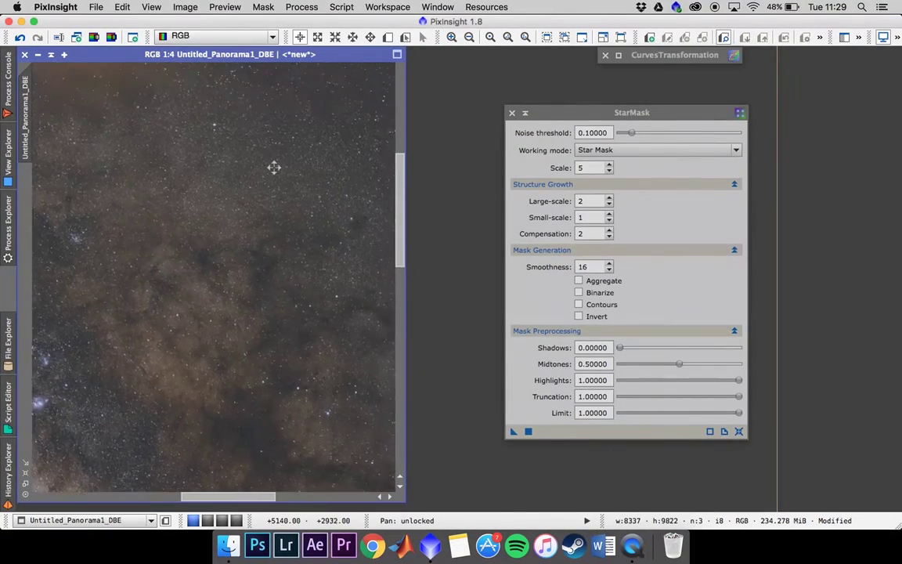
scroll(256, 215, up, 3)
scroll(257, 212, down, 2)
scroll(259, 214, down, 8)
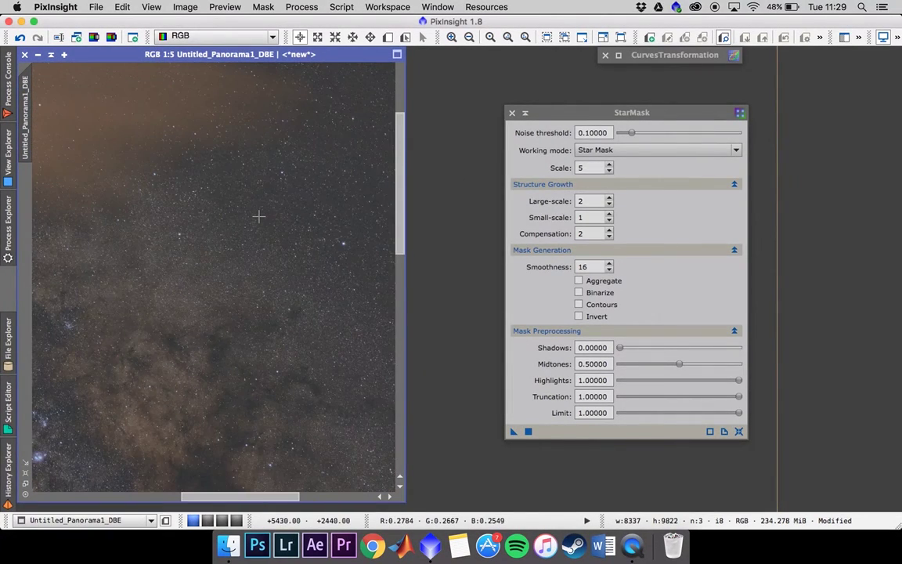
scroll(261, 217, down, 3)
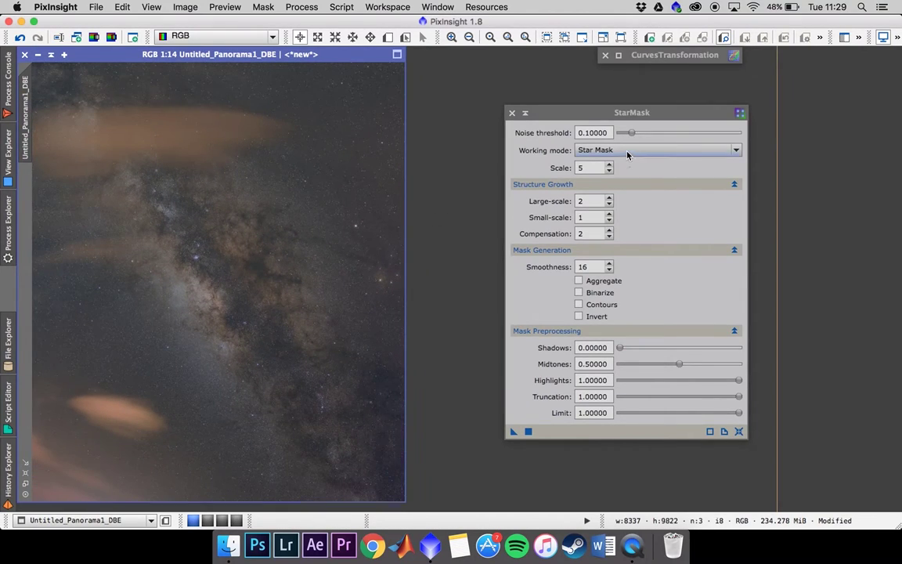
Set StarMask's working mode to Structure Detection and generate a structure map from the panorama
click(628, 151)
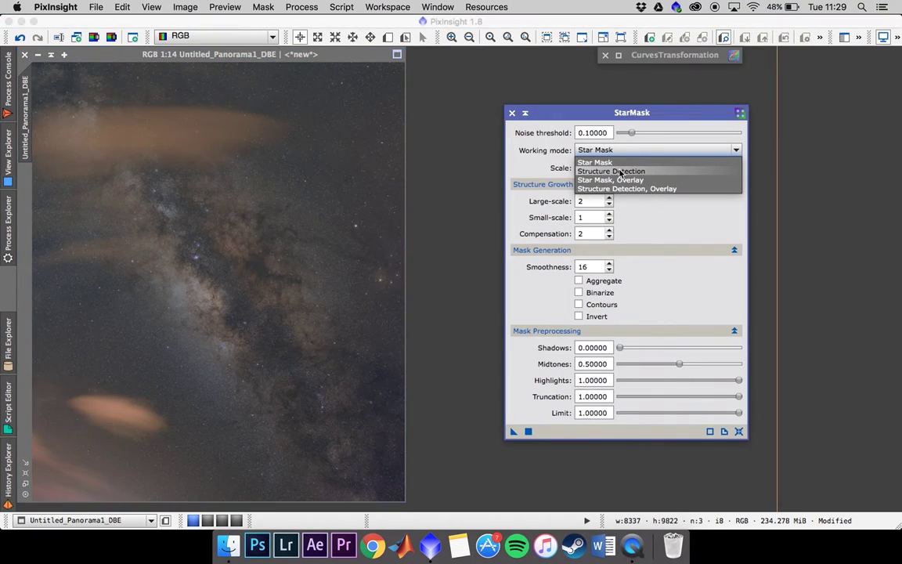
click(621, 171)
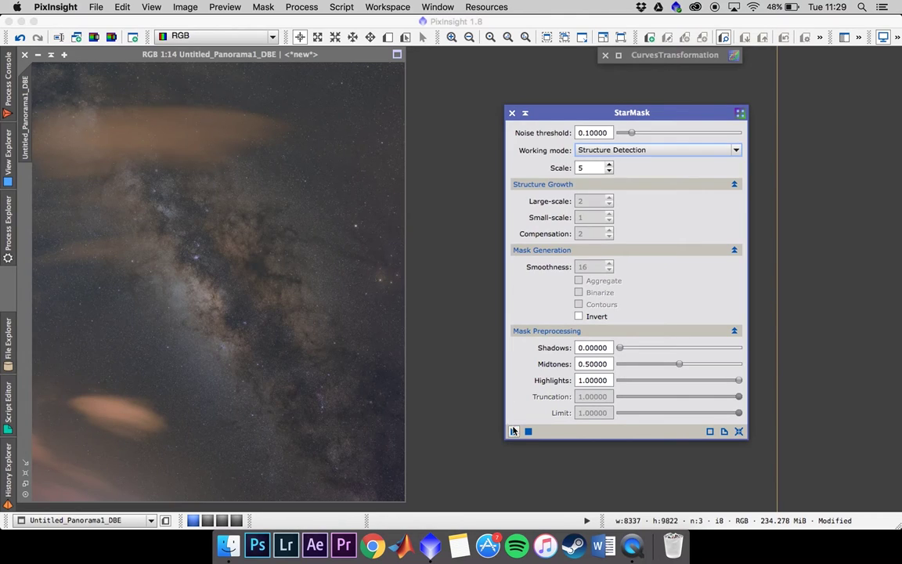
key(F5)
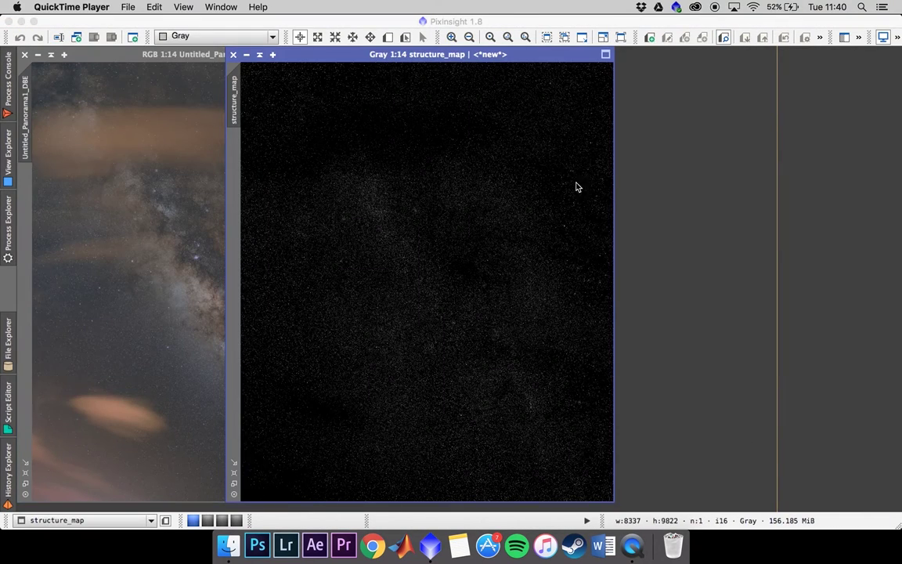
Inspect the stars in the structure map and assign the map as a mask to the panorama
click(383, 288)
scroll(376, 281, up, 9)
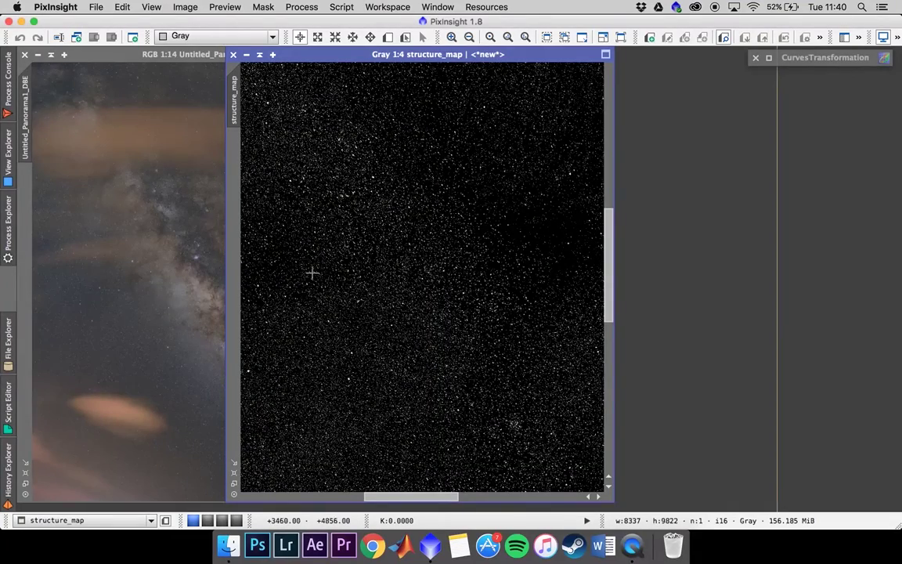
scroll(424, 276, down, 10)
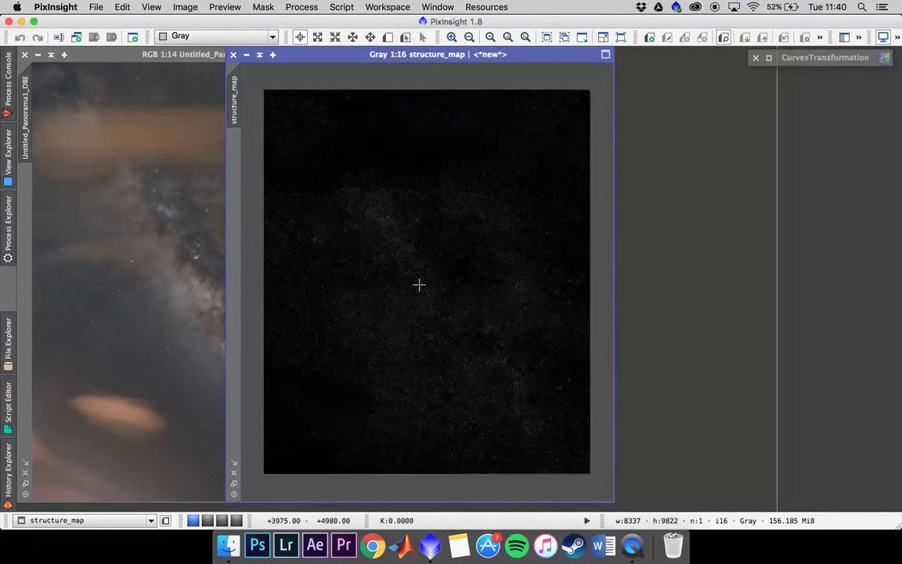
scroll(420, 284, up, 1)
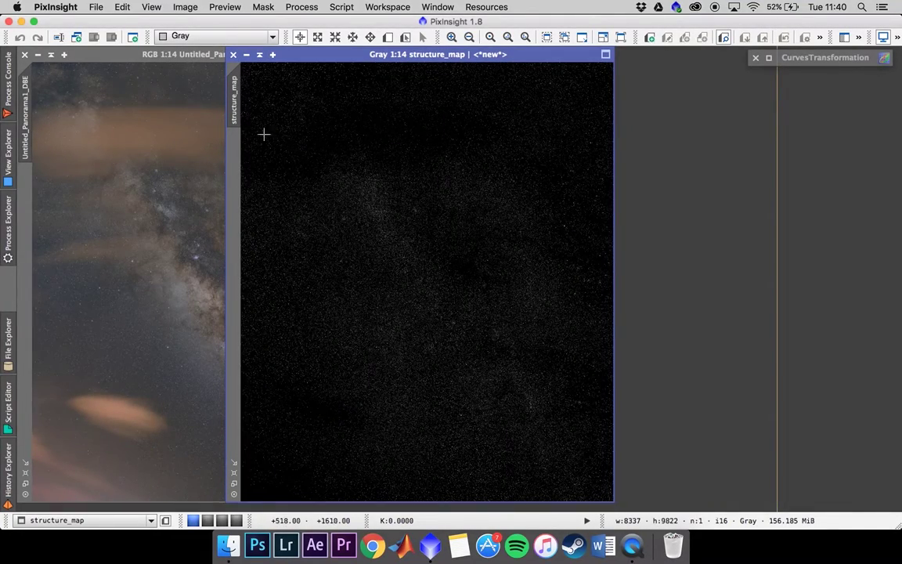
drag(238, 113, 25, 208)
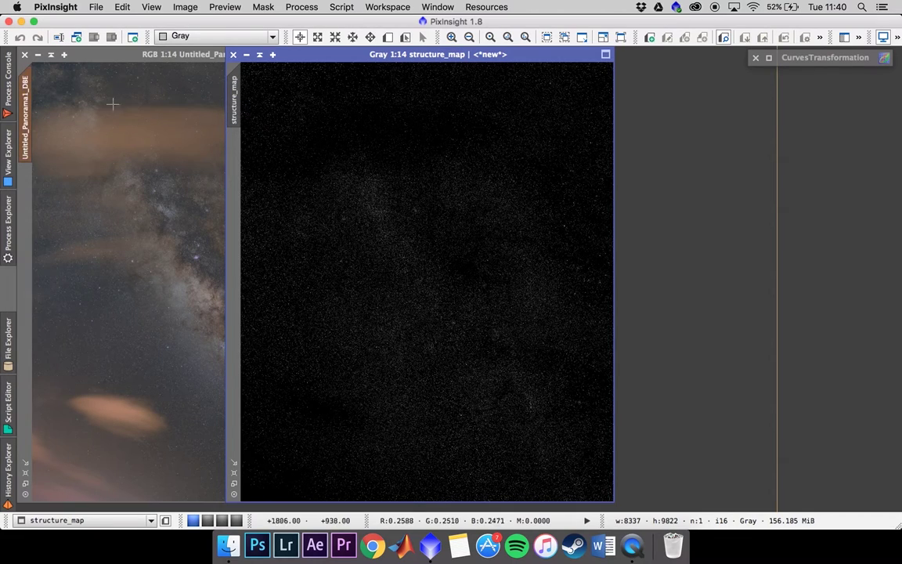
Show the mask overlay on the panorama image
click(117, 52)
click(261, 8)
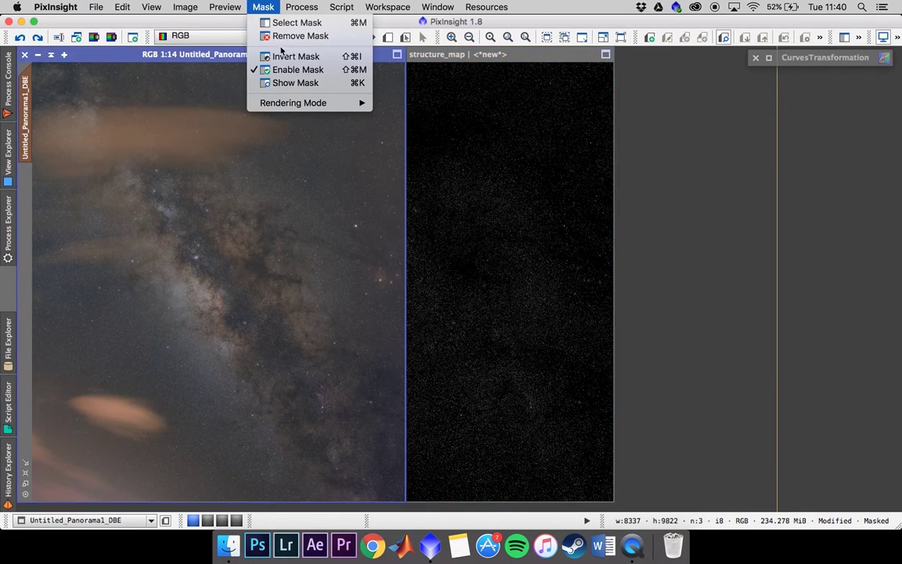
click(282, 82)
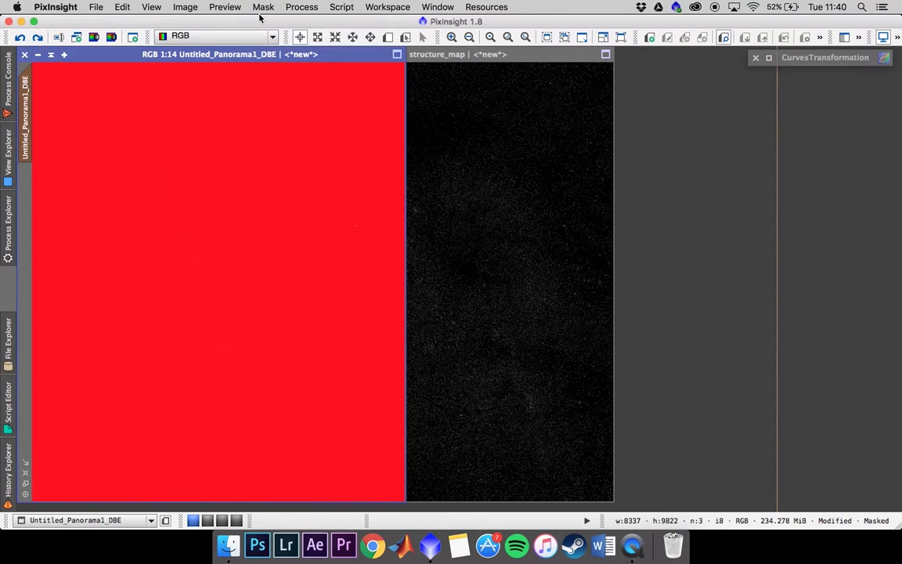
Check the mask's coverage of the stars and invert the mask on the panorama
scroll(215, 245, up, 12)
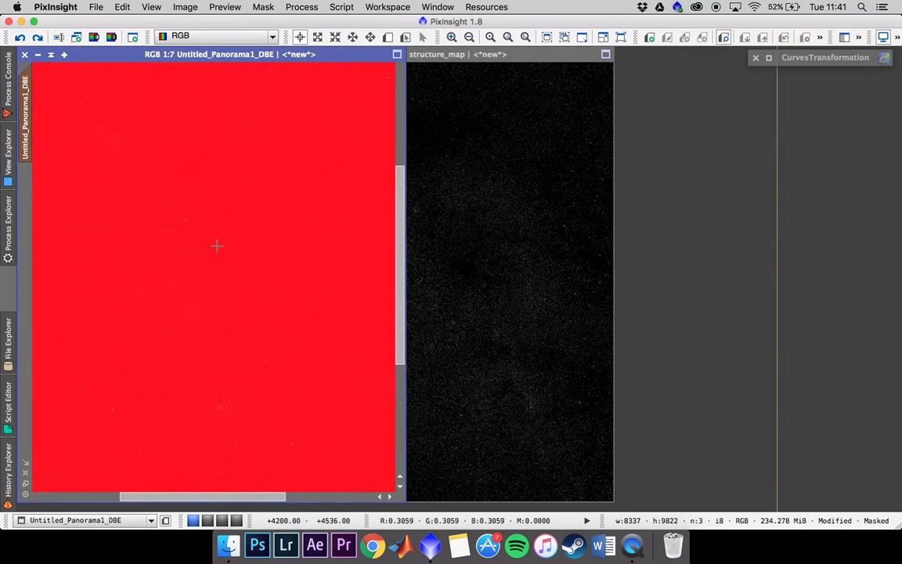
scroll(250, 223, down, 11)
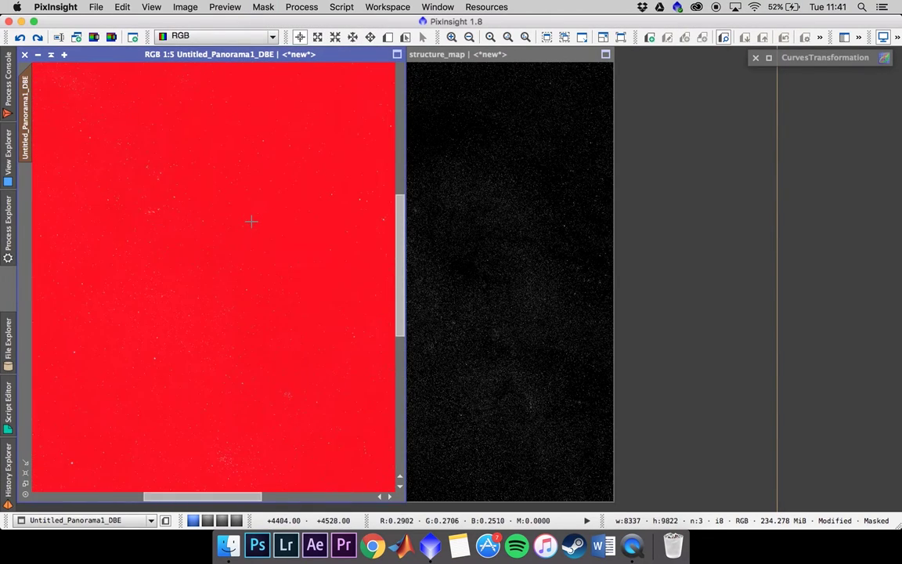
scroll(251, 222, down, 1)
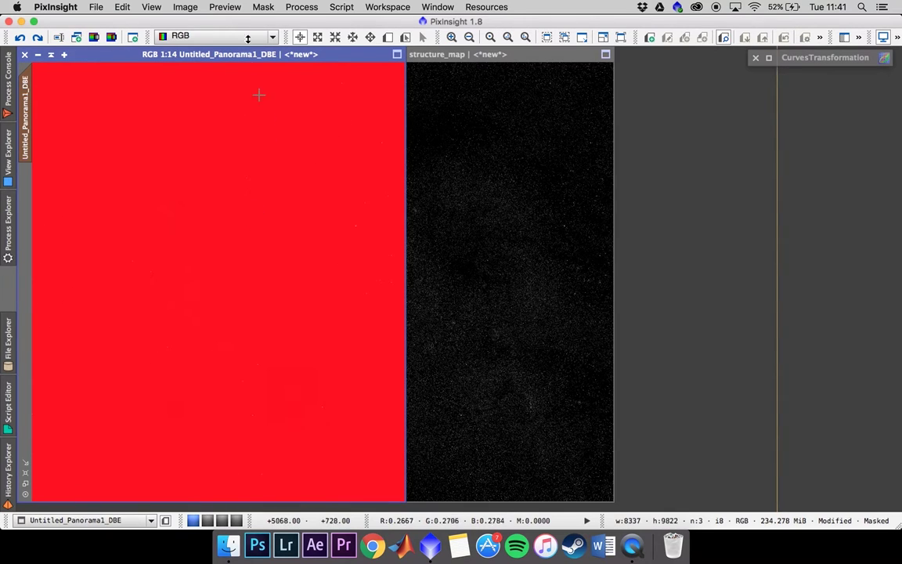
click(263, 7)
click(284, 56)
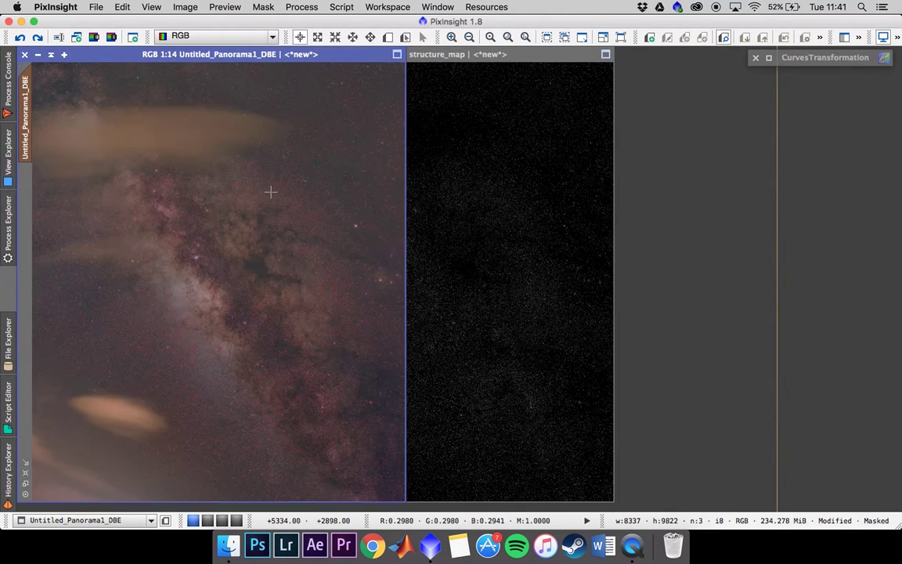
Examine the red mask overlay across the panorama, checking faint stars, the dense Milky Way core and the brightest star up close
scroll(266, 196, up, 6)
scroll(263, 199, up, 6)
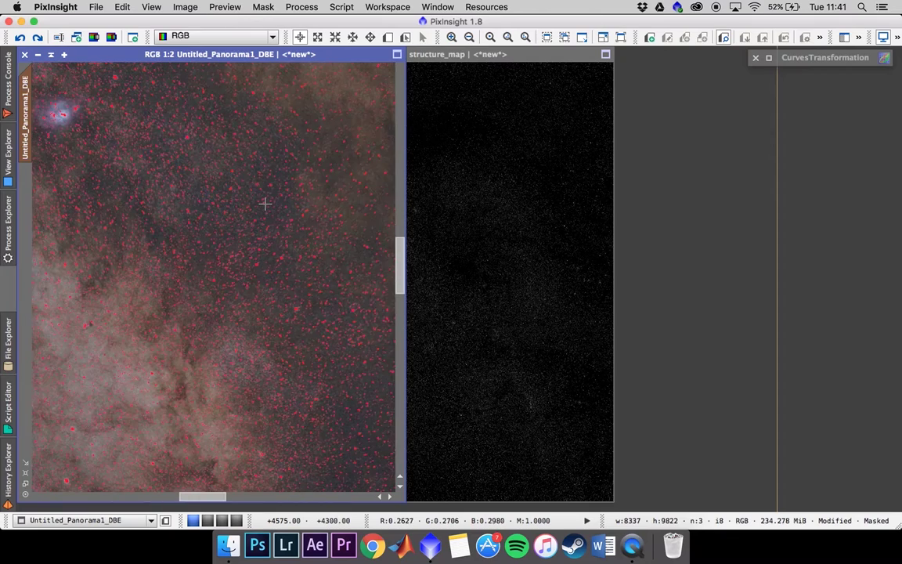
drag(328, 151, 204, 268)
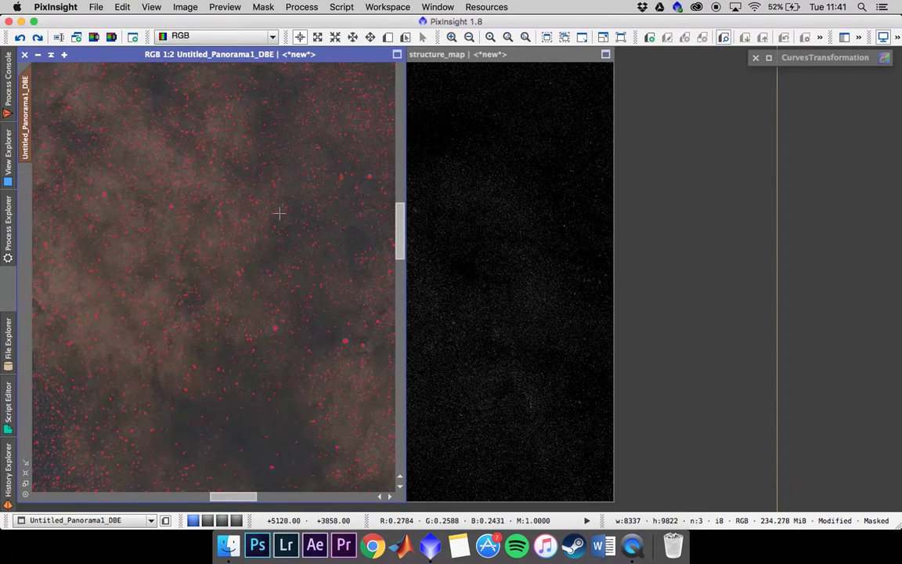
drag(253, 192, 91, 244)
drag(317, 338, 105, 207)
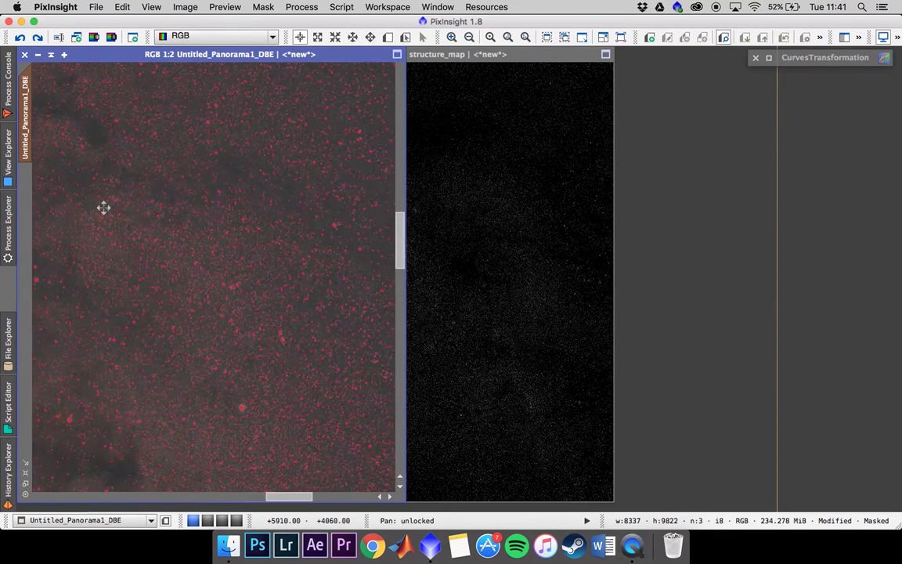
scroll(298, 276, up, 3)
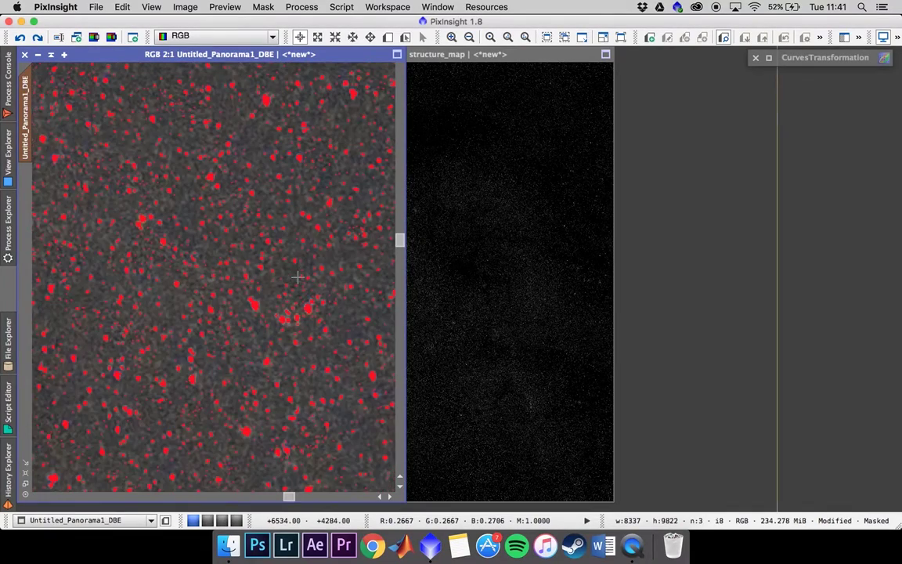
scroll(300, 273, down, 3)
scroll(298, 272, down, 1)
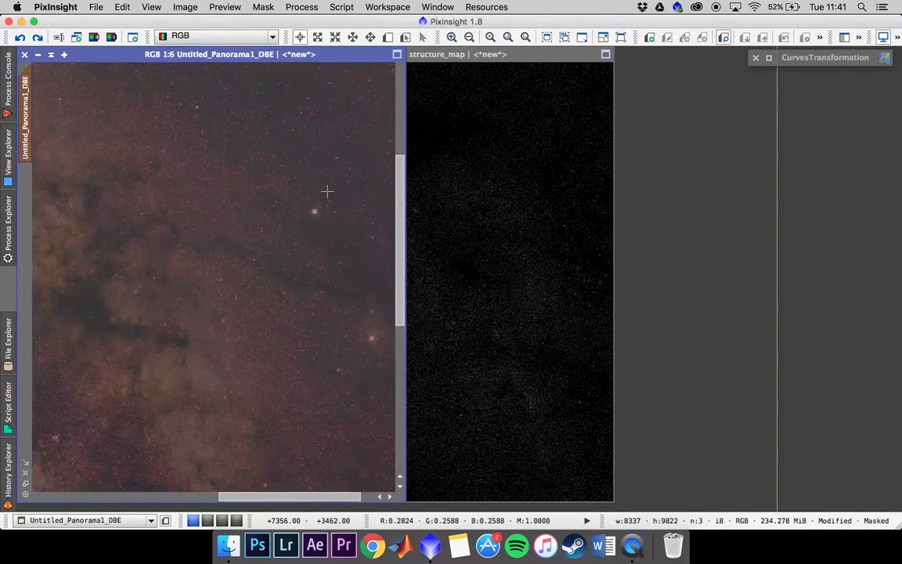
drag(330, 195, 228, 245)
scroll(213, 278, up, 4)
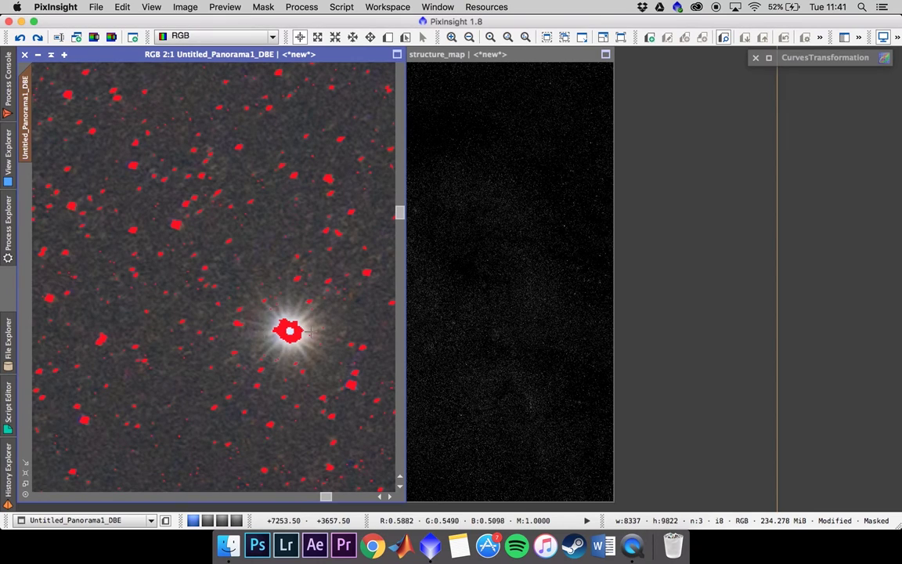
scroll(311, 371, down, 8)
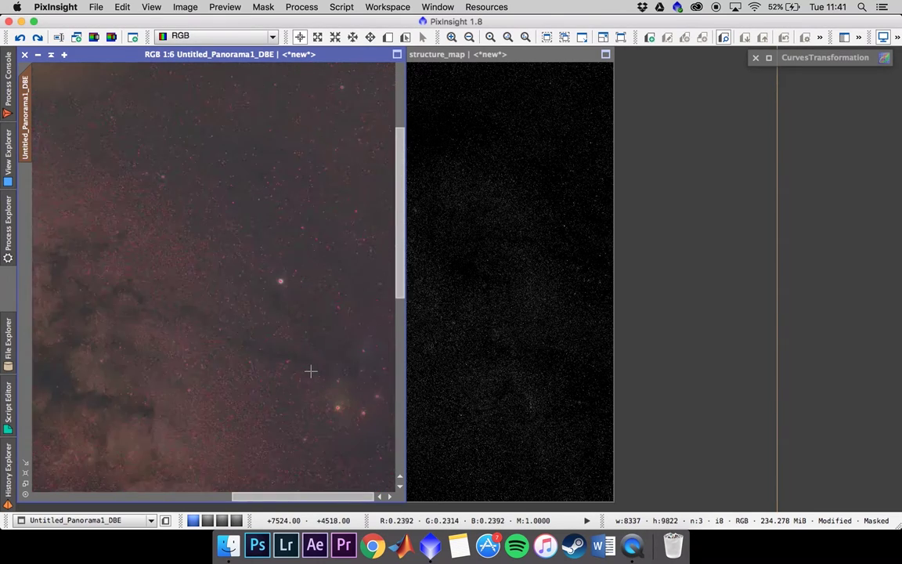
scroll(328, 371, down, 5)
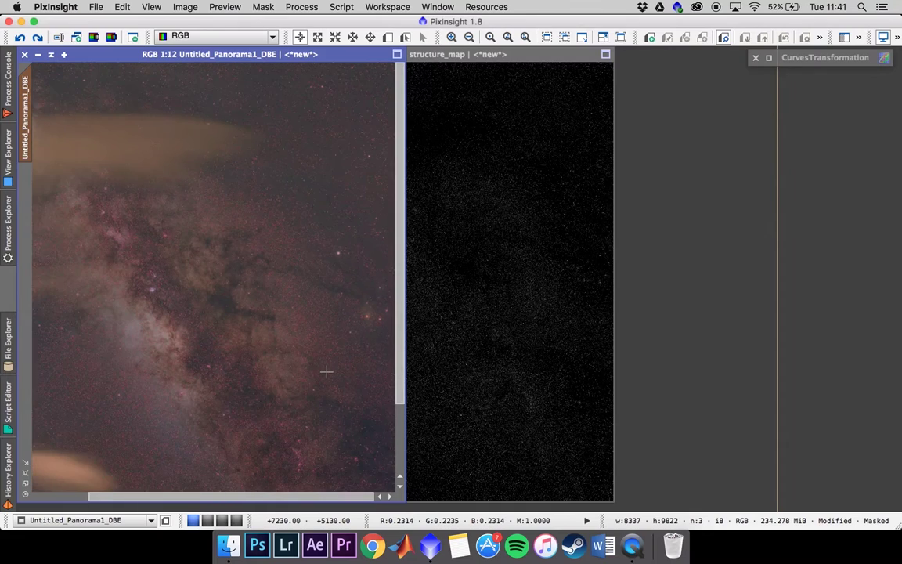
scroll(327, 373, down, 2)
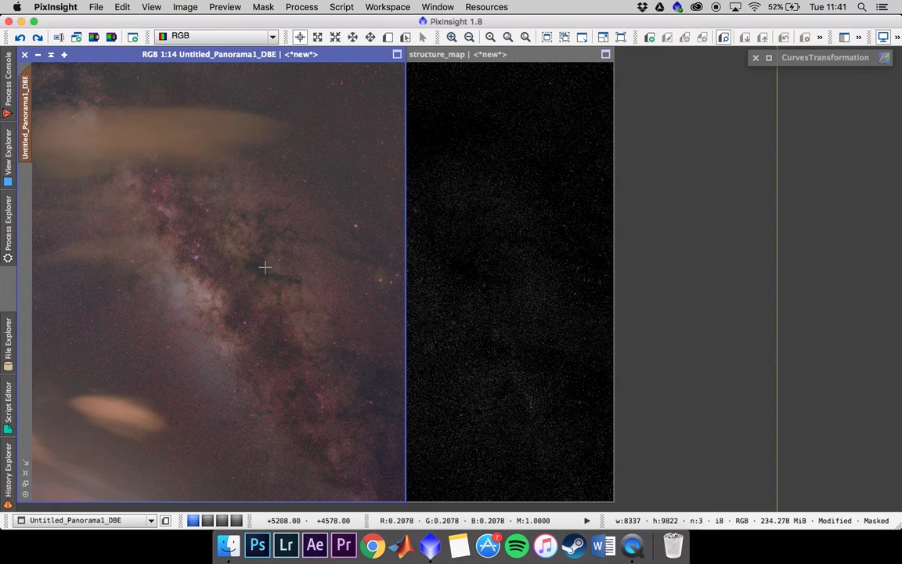
Invert the mask so the background is protected instead of the stars, and hide the mask overlay
click(263, 7)
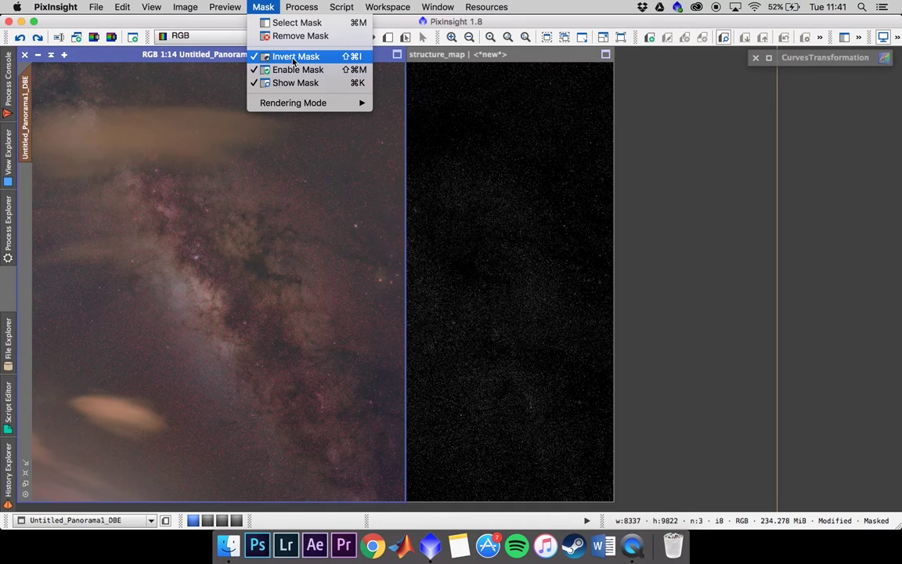
click(294, 57)
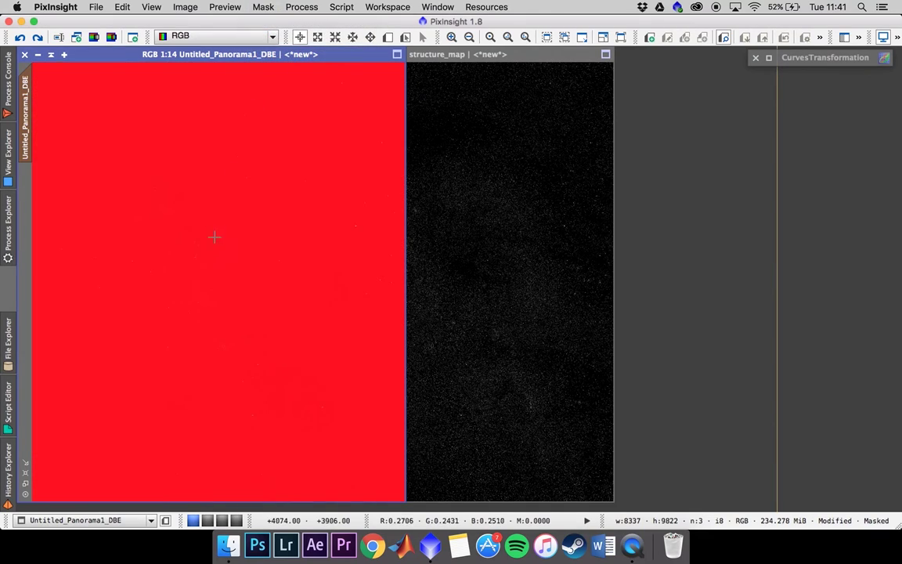
click(263, 6)
click(268, 79)
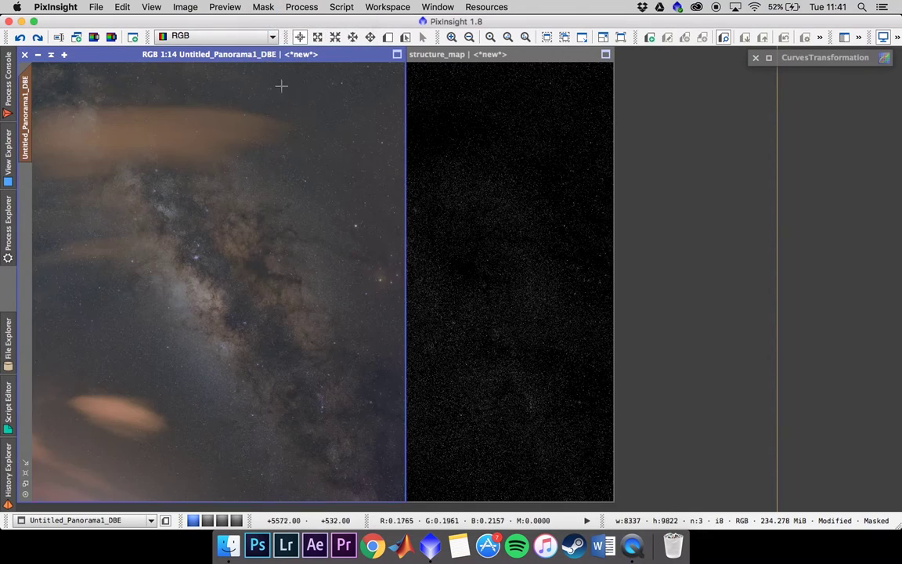
Minimize the structure_map image to an icon in the workspace
click(6, 229)
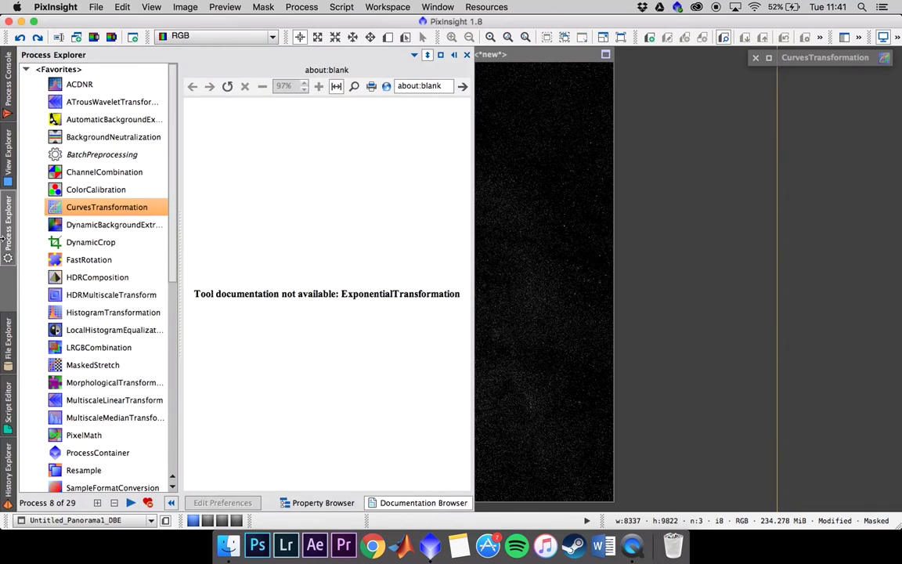
click(842, 193)
click(536, 64)
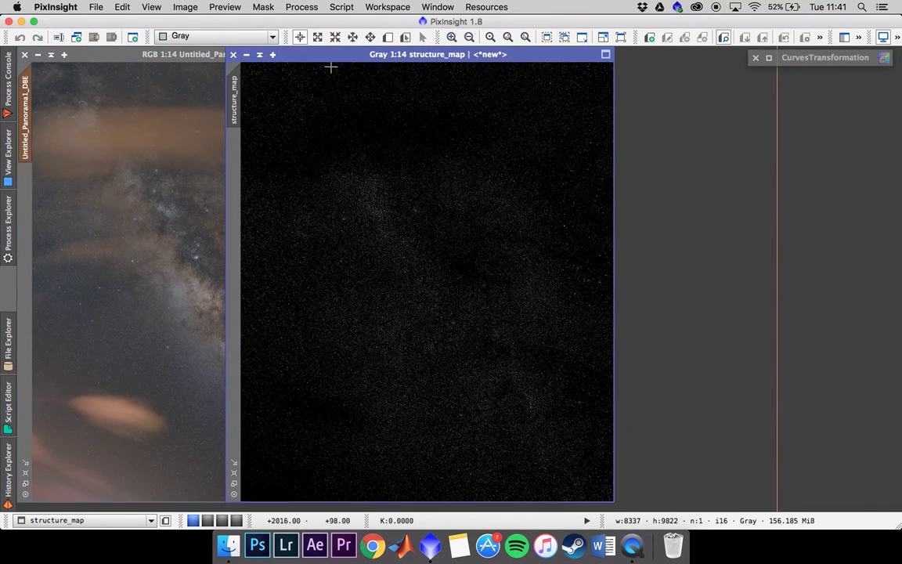
click(245, 55)
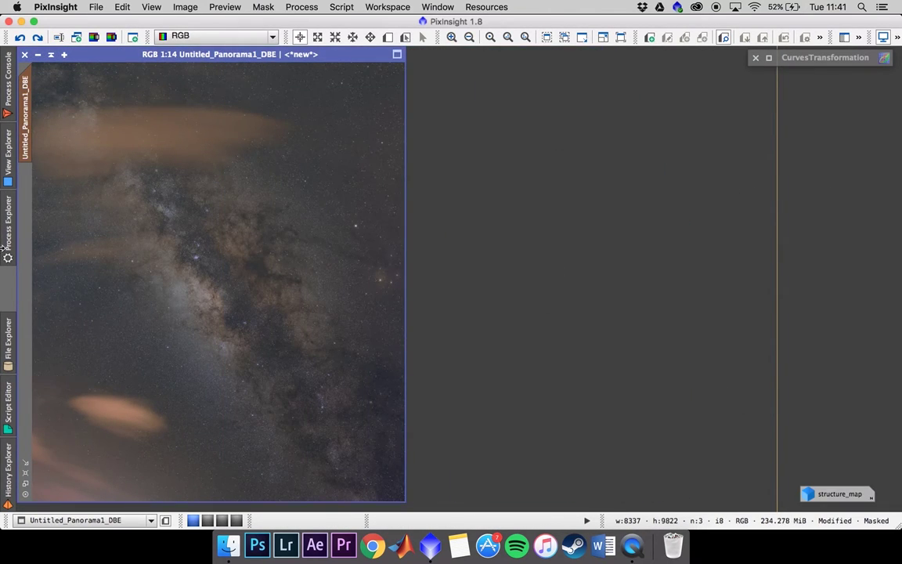
Apply MorphologicalTransformation to the panorama using Erosion (Minimum) with an amount of 0.50
click(5, 246)
double_click(126, 383)
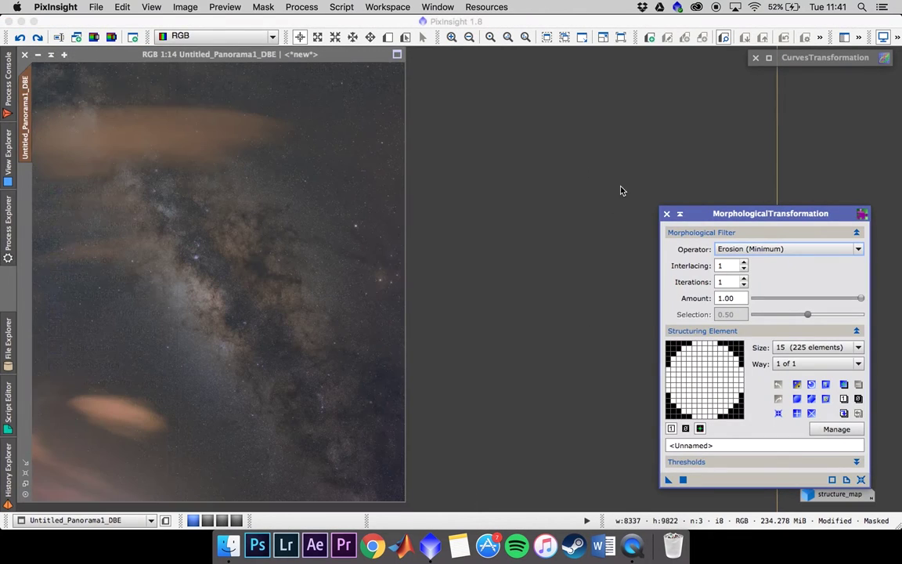
drag(860, 301, 807, 301)
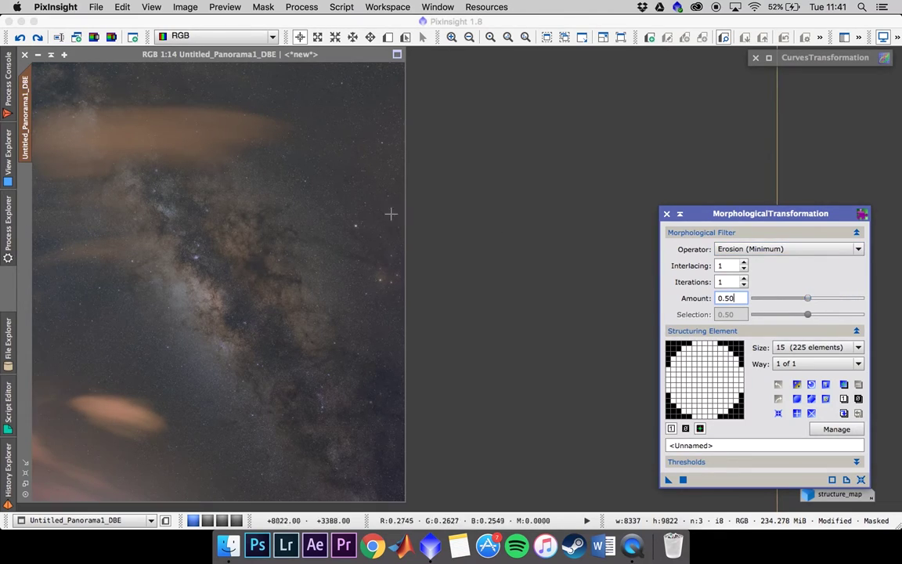
click(466, 192)
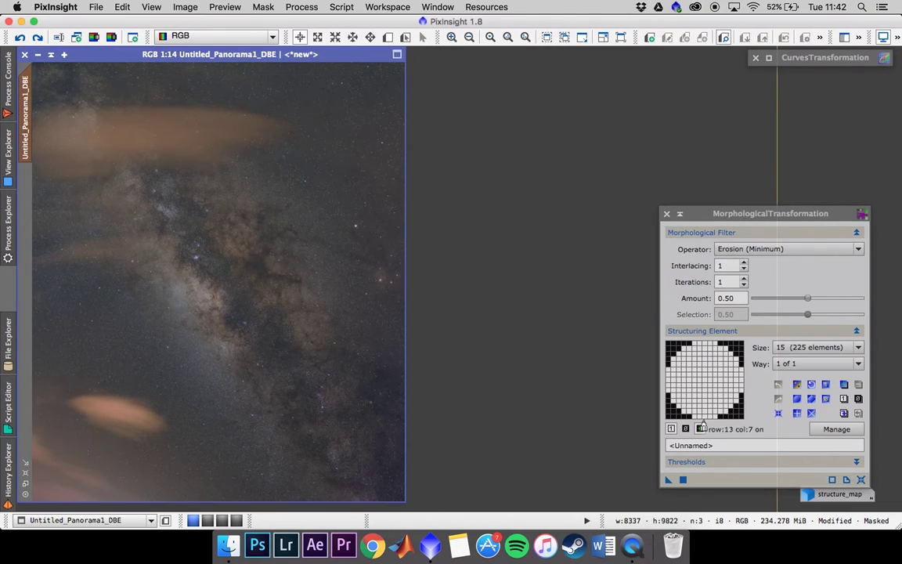
drag(668, 479, 382, 406)
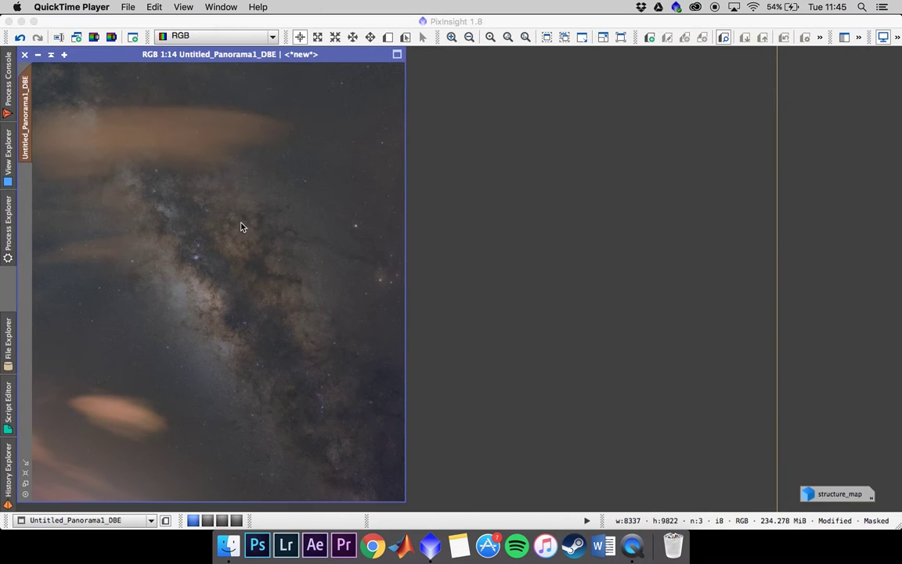
Compare the whole panorama before and after the star erosion by repeatedly undoing and redoing it
click(23, 51)
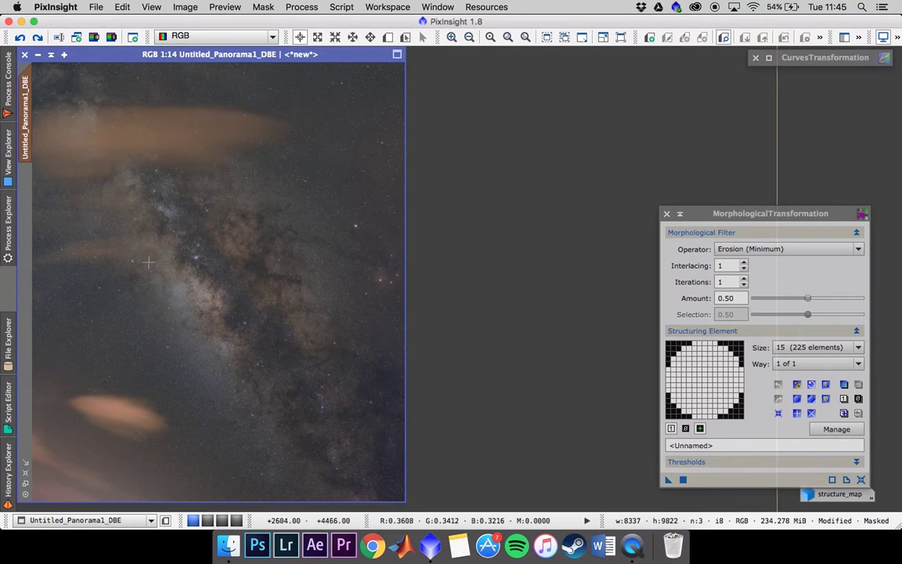
click(37, 38)
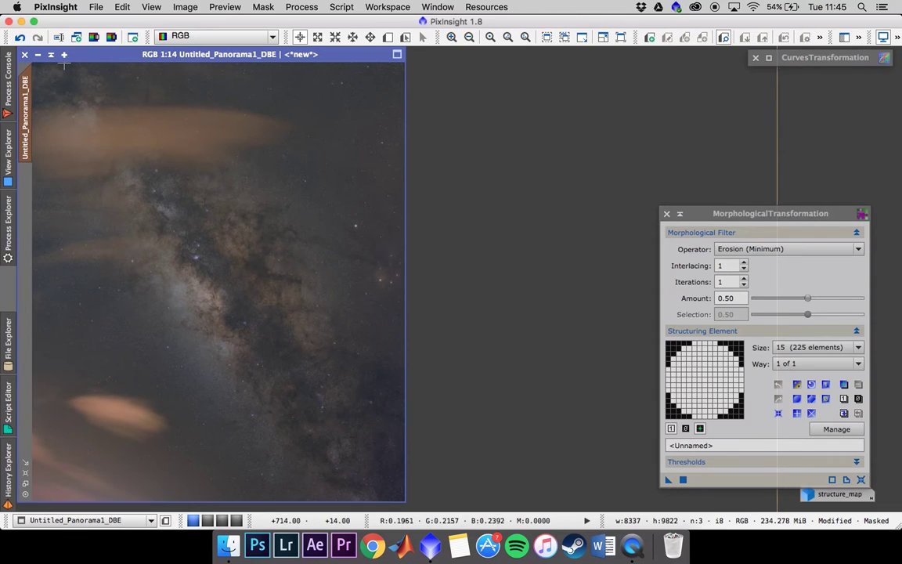
click(19, 38)
click(38, 39)
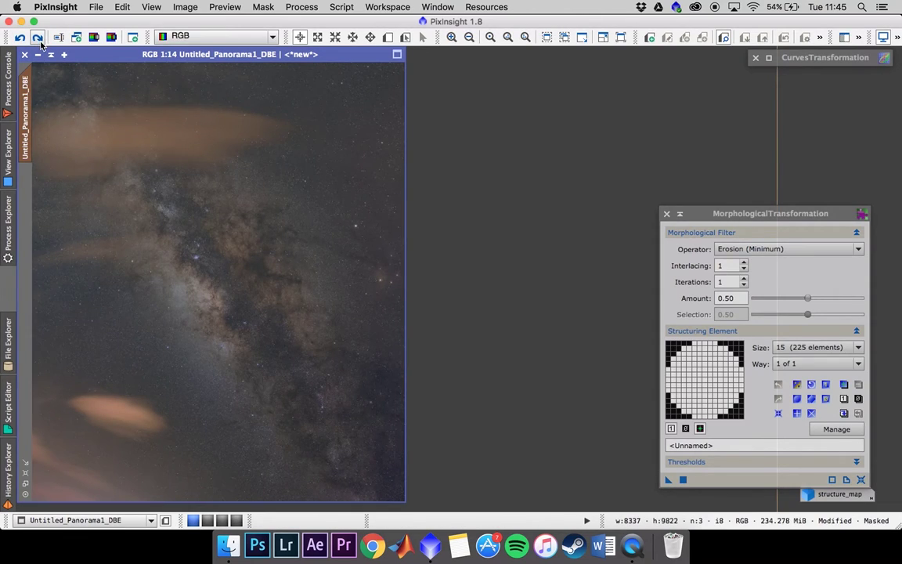
click(37, 38)
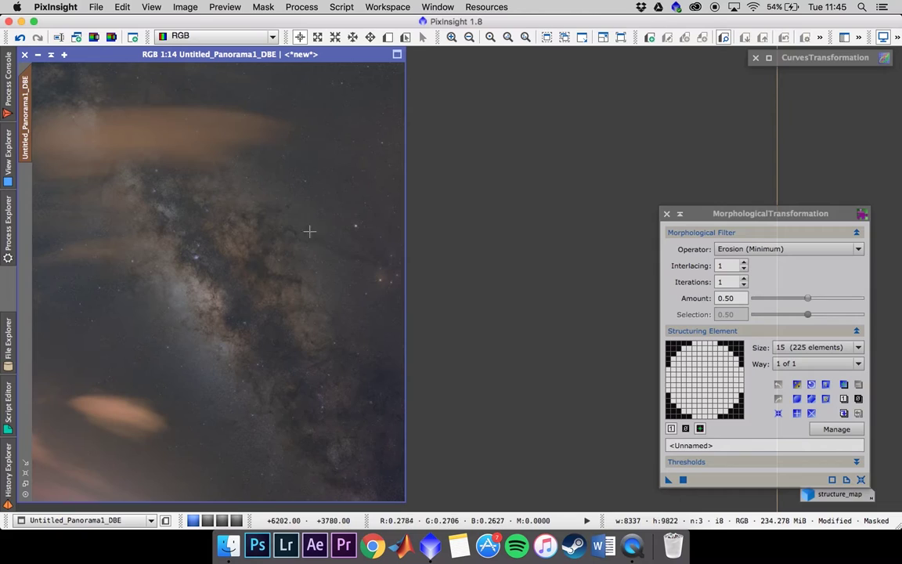
click(8, 84)
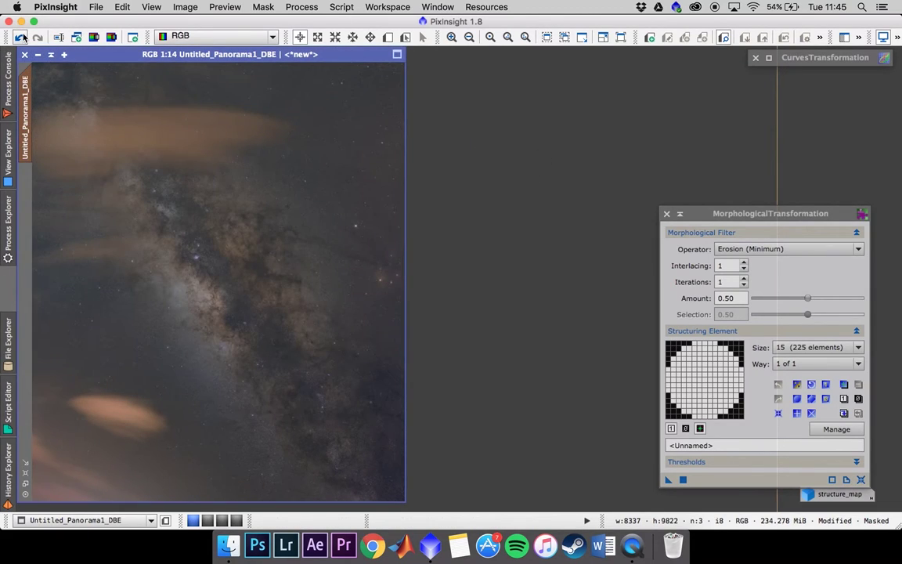
click(21, 37)
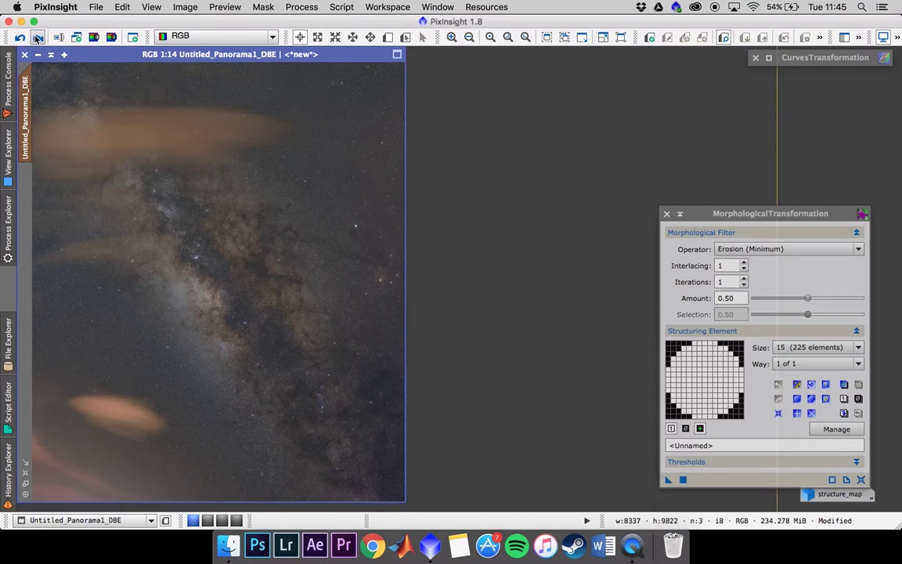
click(20, 38)
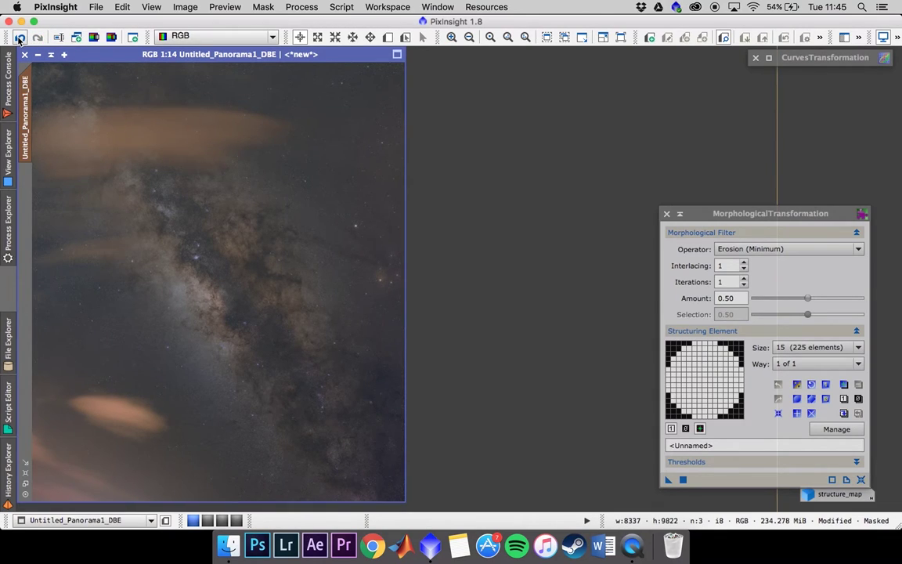
click(39, 38)
Compare the stars beside the Milky Way core before and after the erosion at closer range
scroll(107, 264, up, 2)
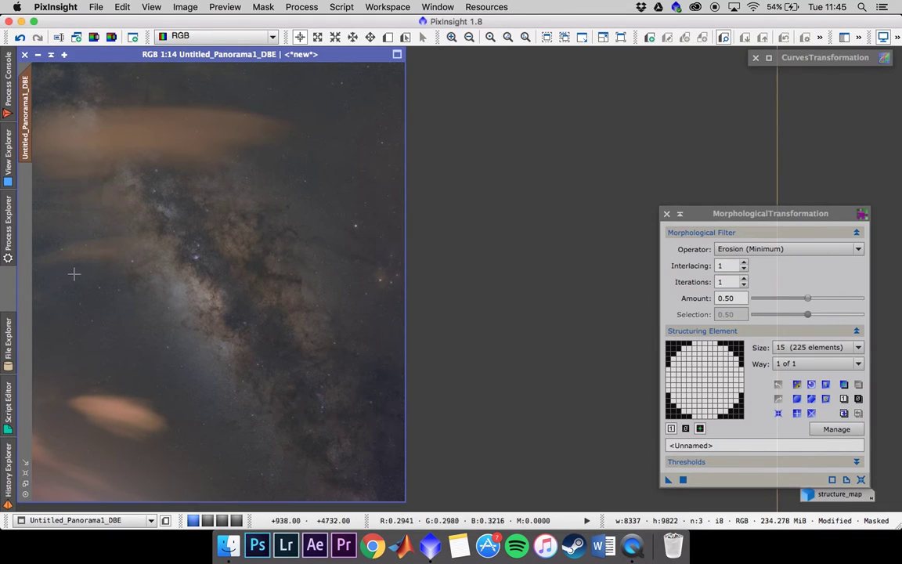
scroll(106, 295, up, 5)
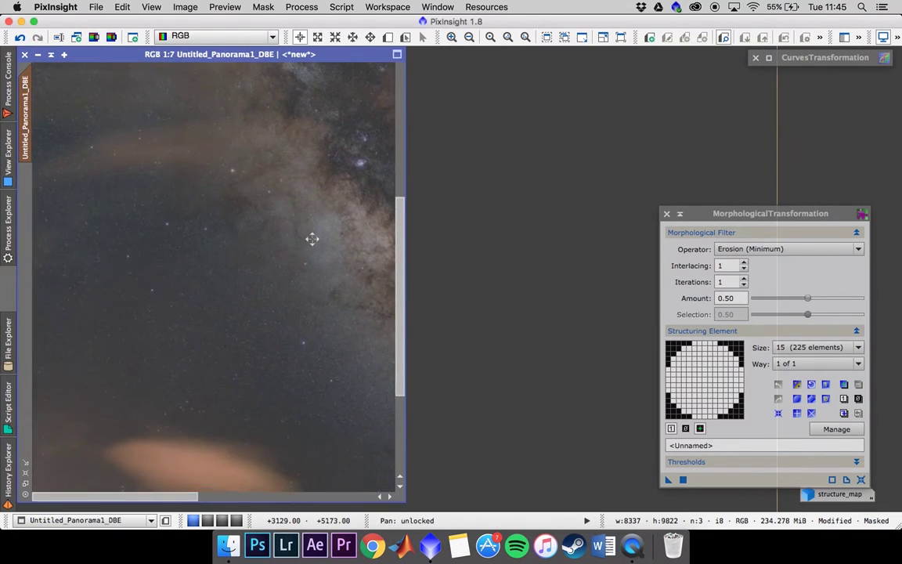
click(20, 37)
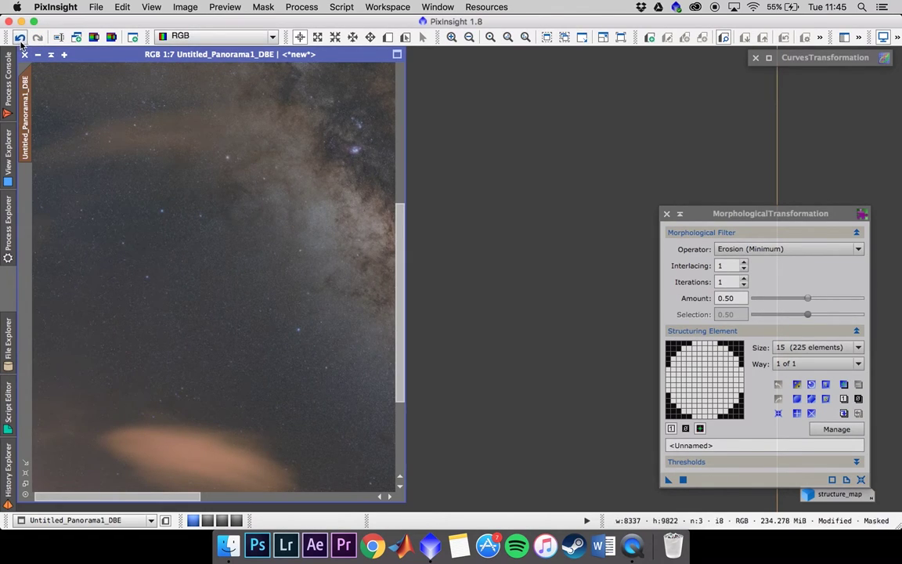
click(38, 43)
click(19, 38)
scroll(177, 205, down, 7)
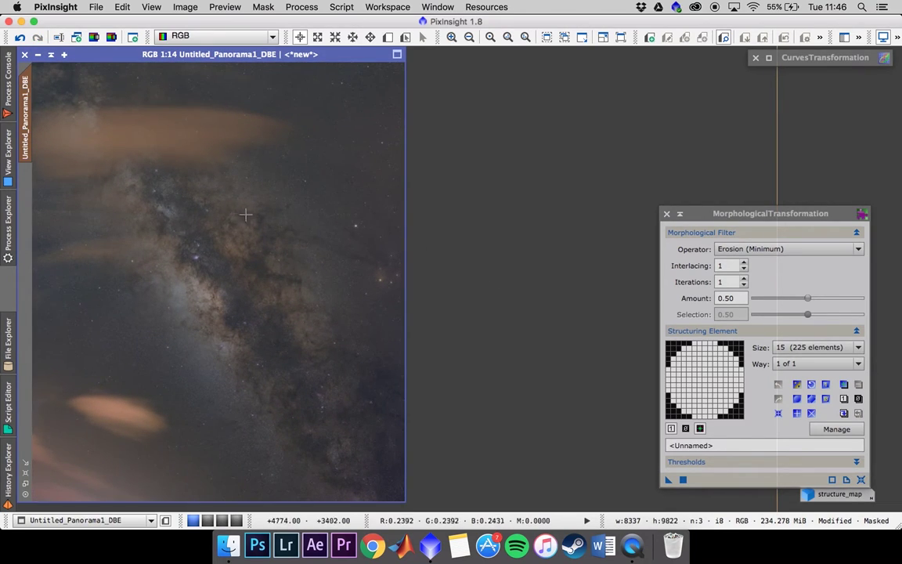
Close MorphologicalTransformation, restore the CurvesTransformation window and make the panorama the active image
key(super+w)
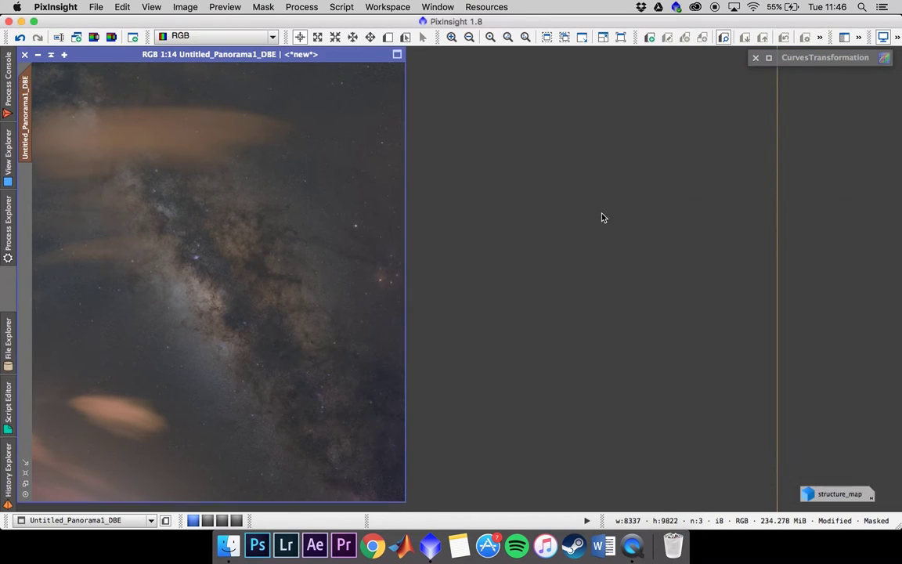
double_click(817, 58)
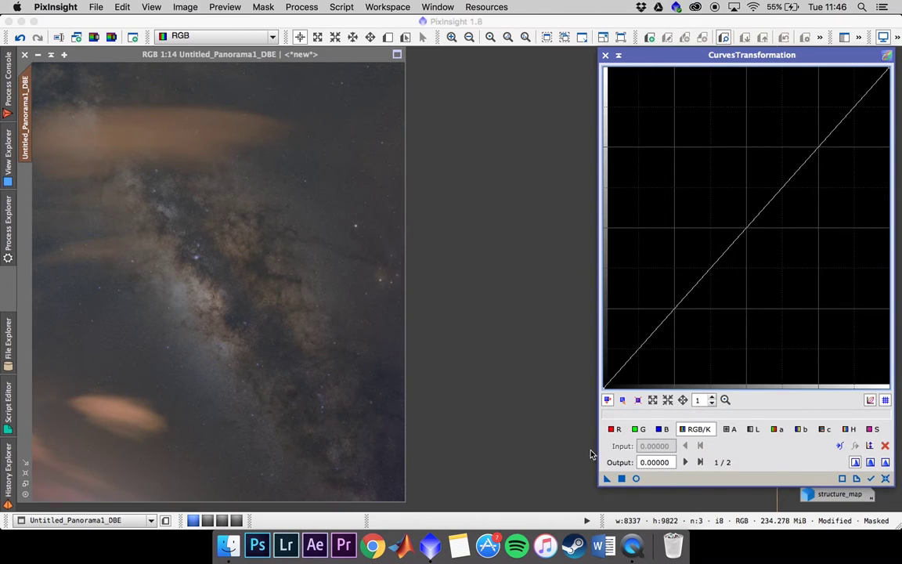
click(293, 54)
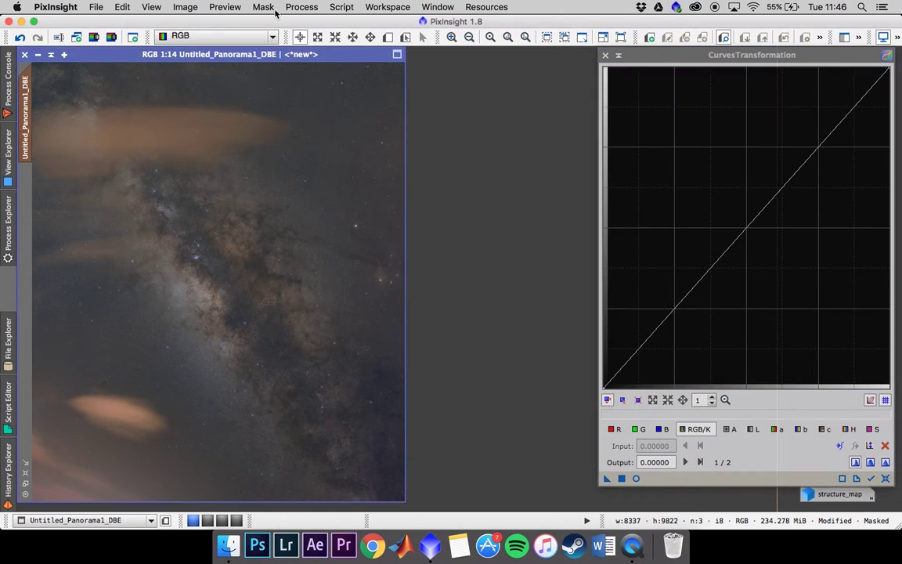
Invert the panorama's star mask, show it over the image to check the protected areas, and hide it again
click(252, 9)
click(257, 52)
click(264, 8)
click(282, 81)
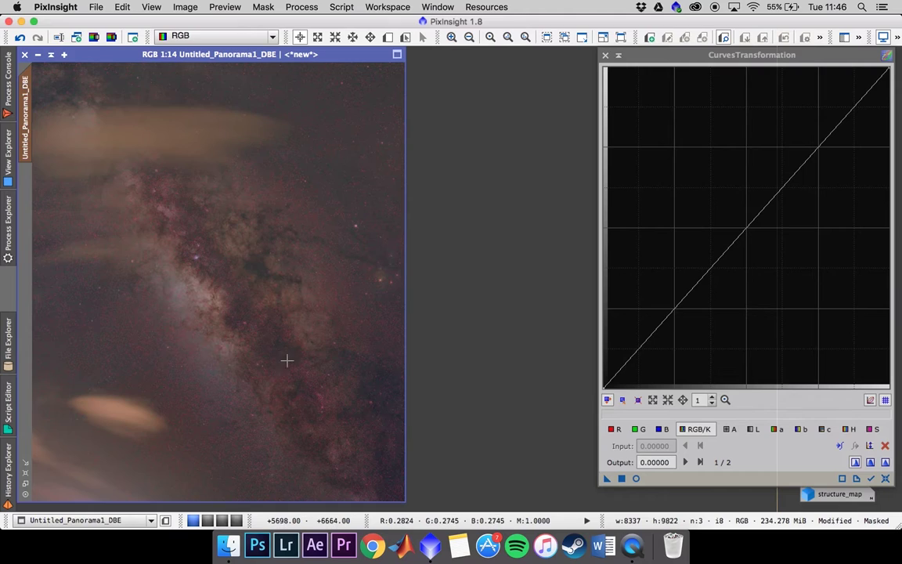
click(264, 8)
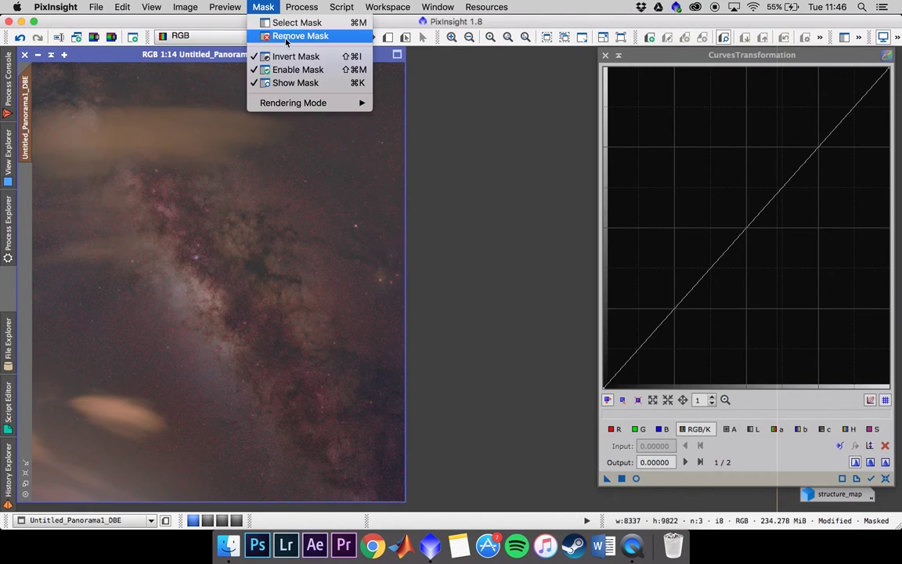
click(314, 83)
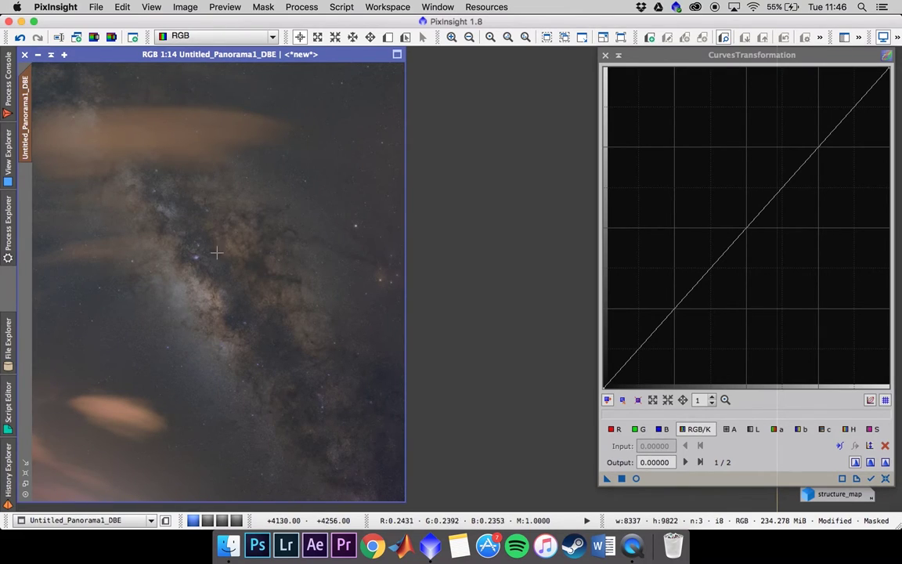
Examine the Milky Way core and the surrounding stars in the panorama at closer range
scroll(283, 210, up, 8)
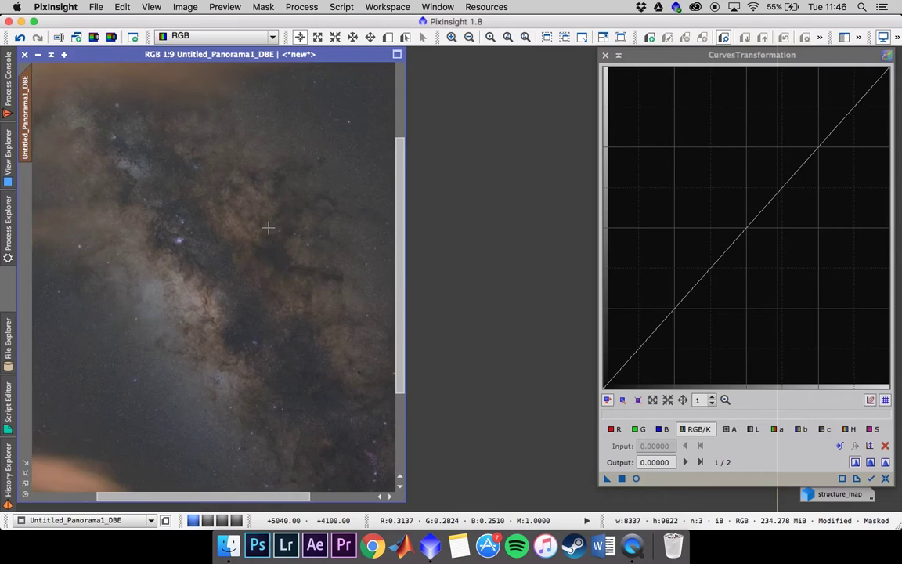
scroll(199, 364, down, 5)
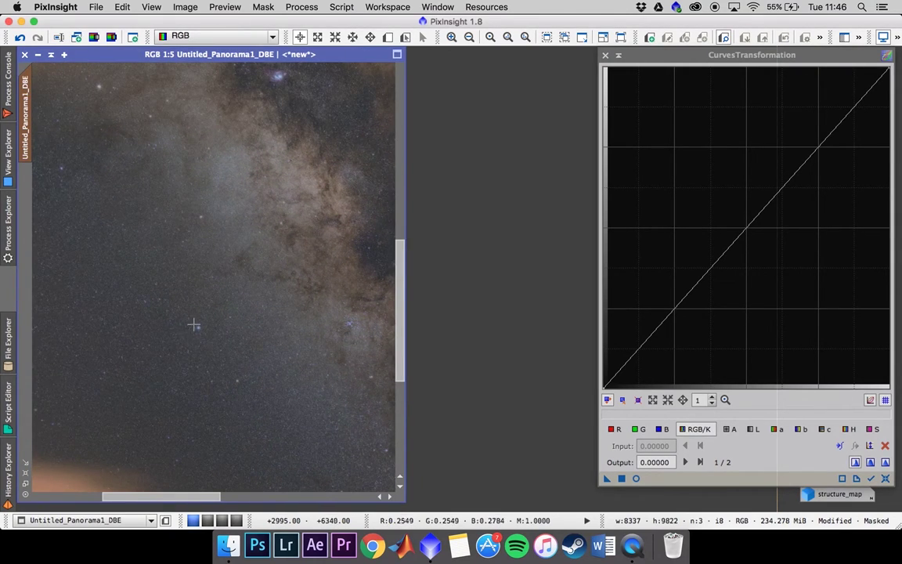
scroll(201, 210, up, 3)
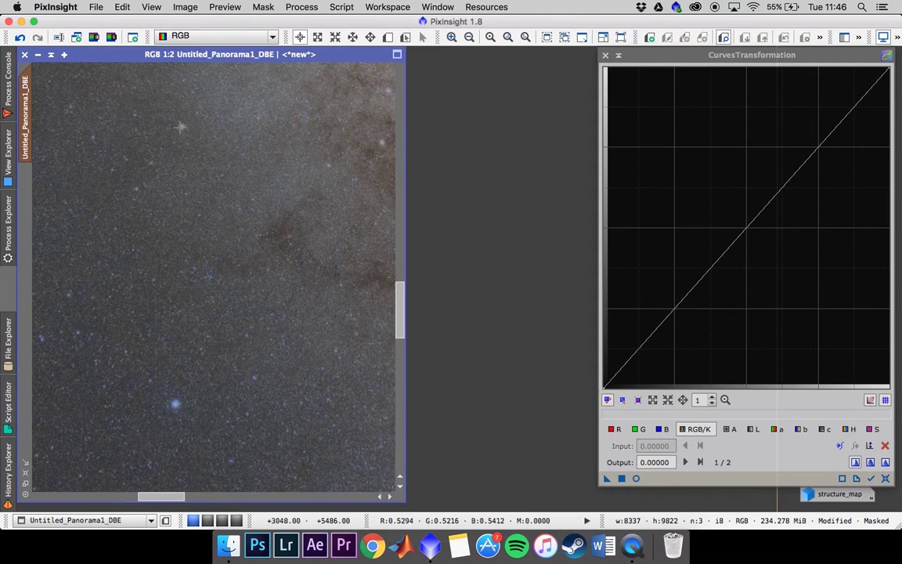
scroll(249, 230, down, 5)
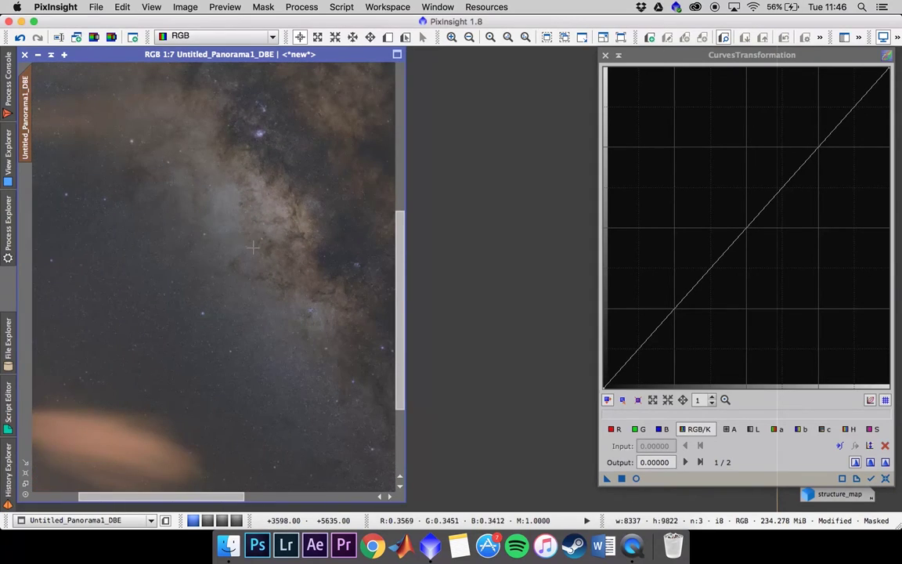
scroll(253, 248, down, 1)
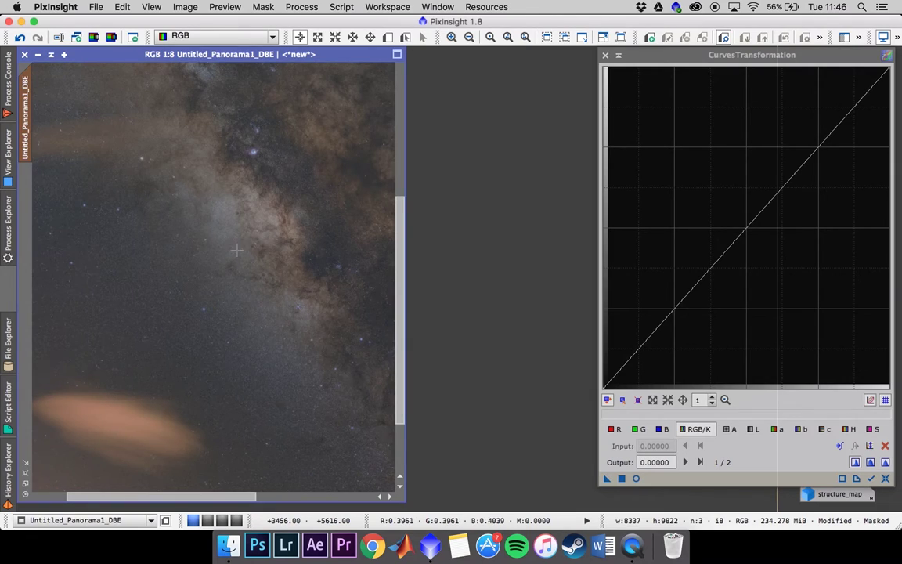
scroll(252, 244, down, 6)
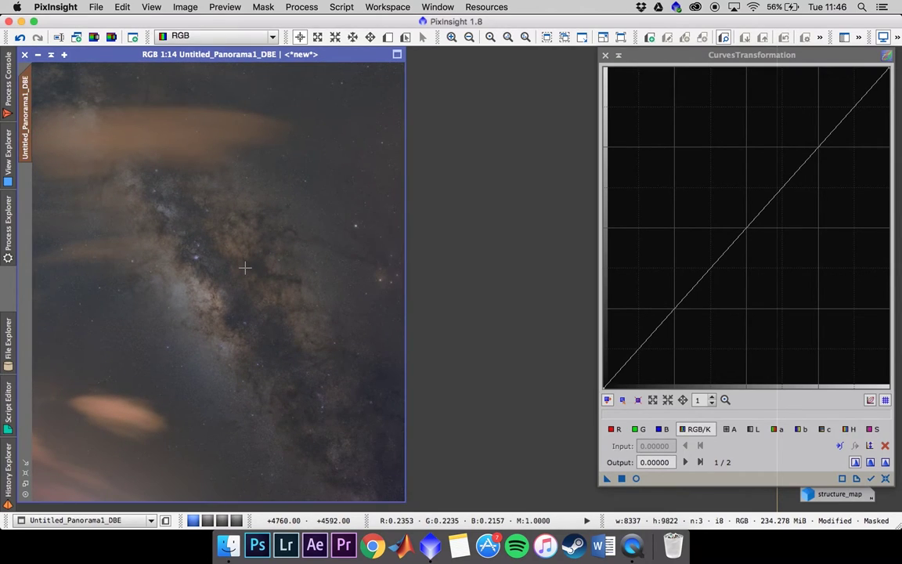
With a real-time preview, shape an RGB/K S-curve with a lowered shadow point, a middle point at 0.46943/0.49611 and an upper point at 0.74017/0.80350
click(637, 478)
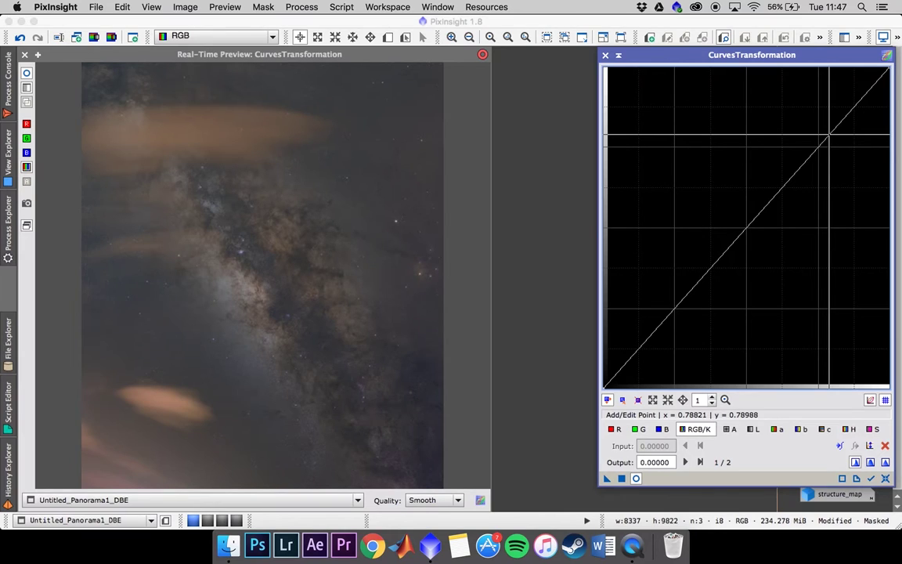
mouse_move(820, 138)
mouse_down()
mouse_move(818, 130)
mouse_move(824, 135)
mouse_up()
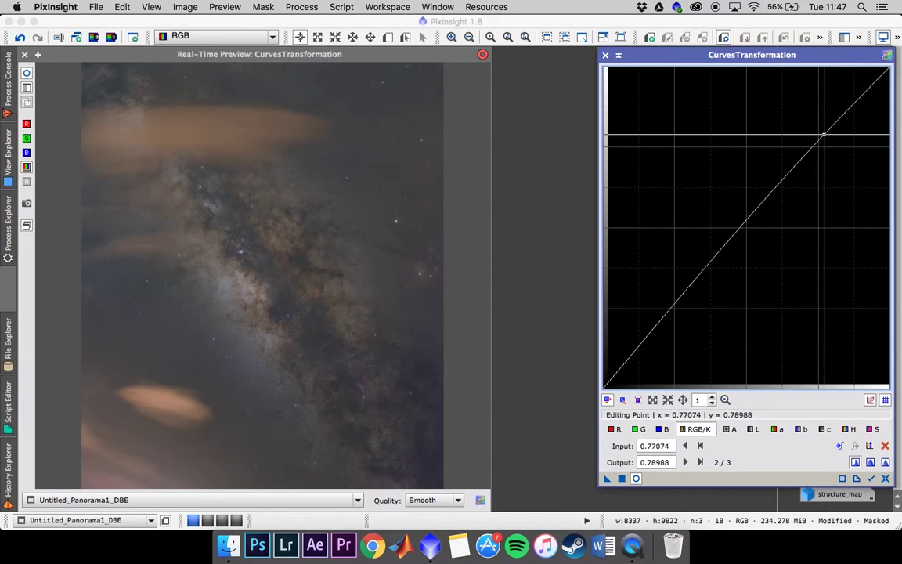
click(885, 478)
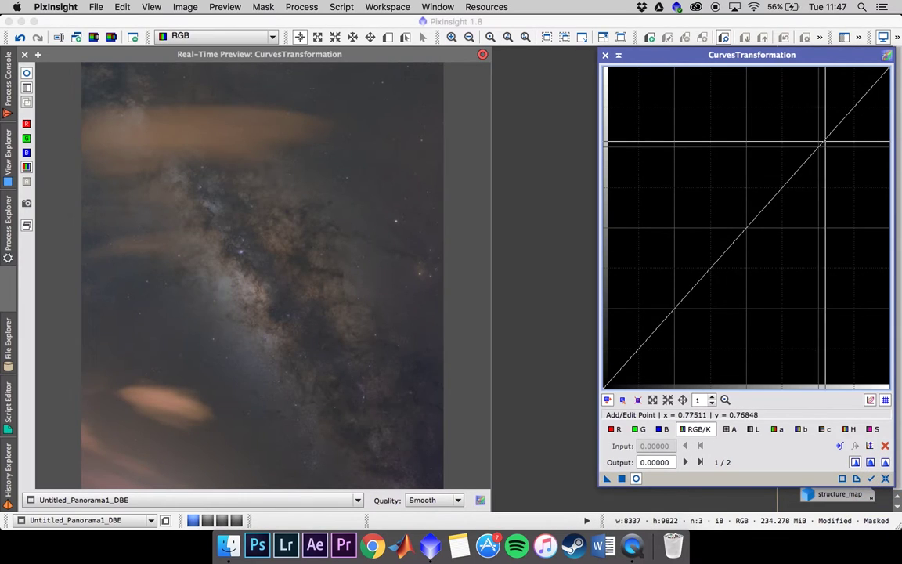
drag(827, 140, 816, 130)
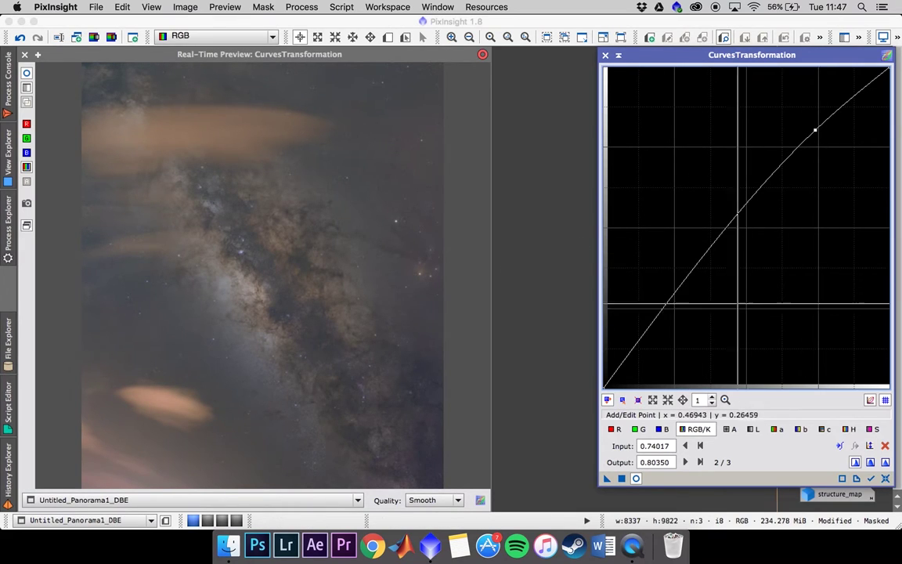
drag(665, 307, 674, 318)
drag(730, 236, 739, 230)
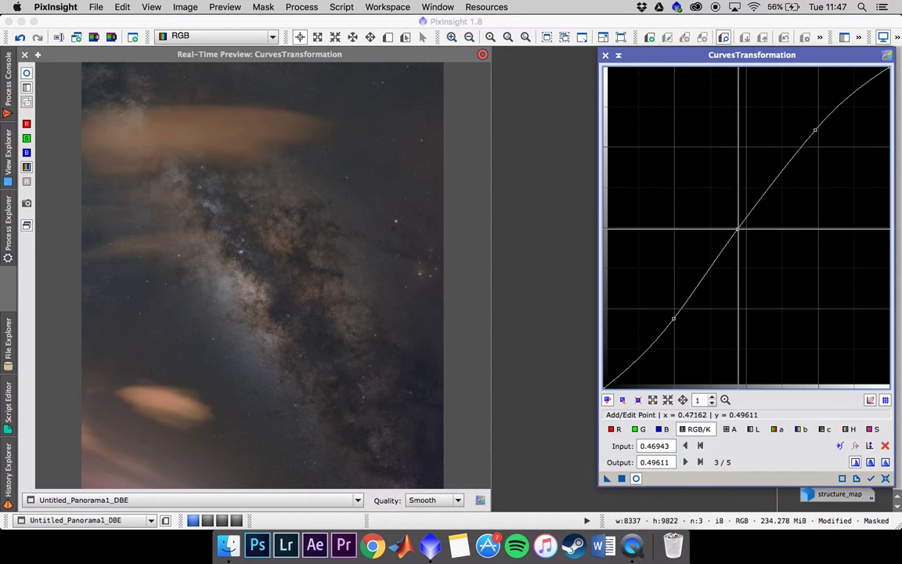
Refine the curve's lower point to 0.24017/0.18093 and middle point to 0.43668/0.49611, and apply the curve to the panorama
drag(675, 318, 670, 327)
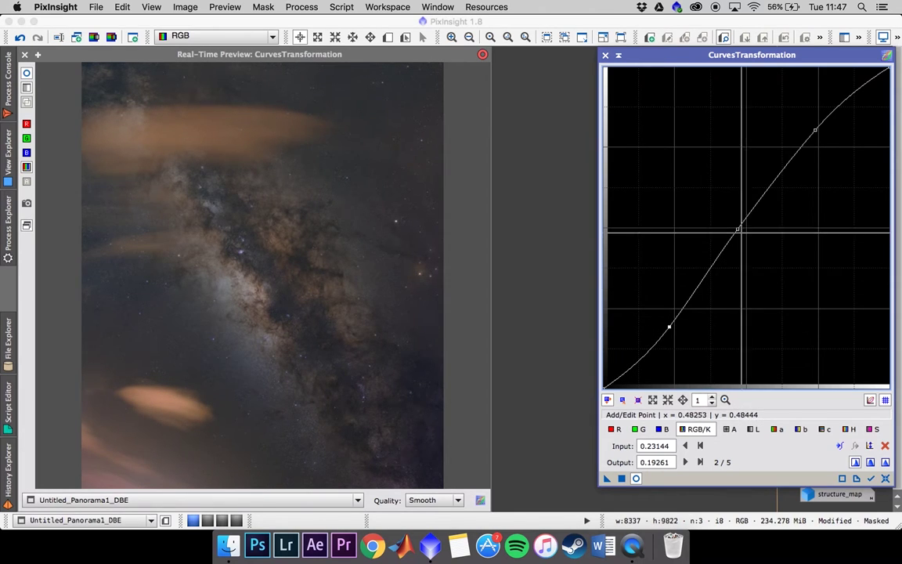
drag(739, 230, 735, 229)
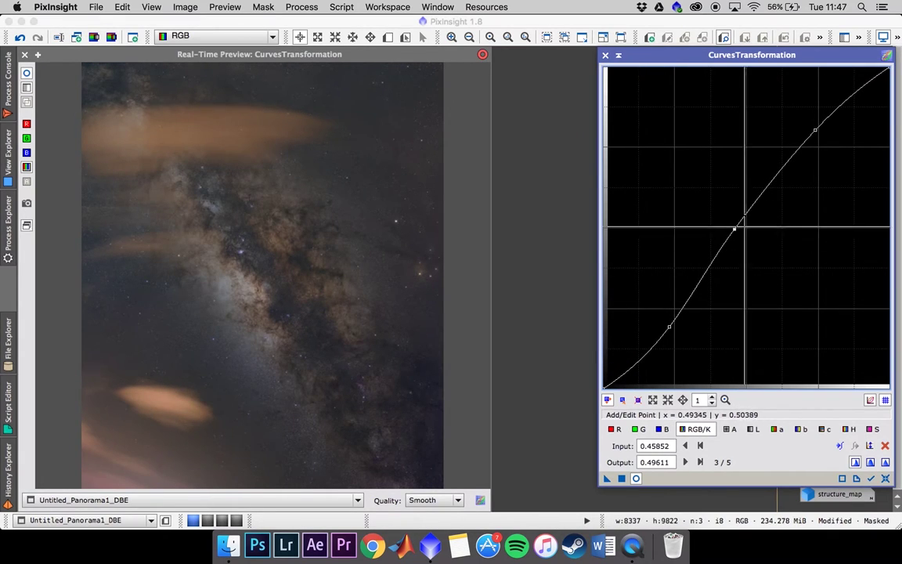
mouse_move(736, 229)
mouse_down()
mouse_move(738, 247)
mouse_move(733, 235)
mouse_up()
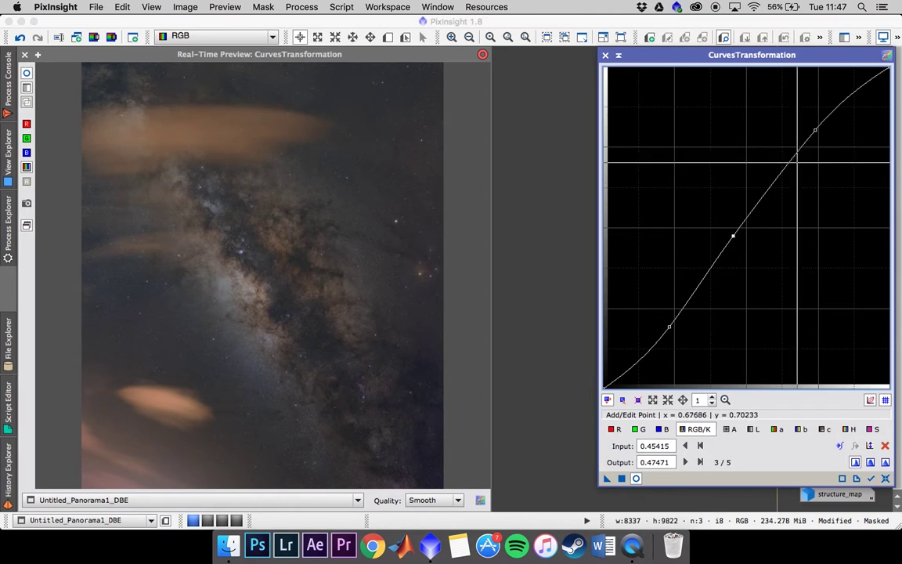
mouse_move(733, 235)
mouse_down()
mouse_move(730, 242)
mouse_move(728, 230)
mouse_up()
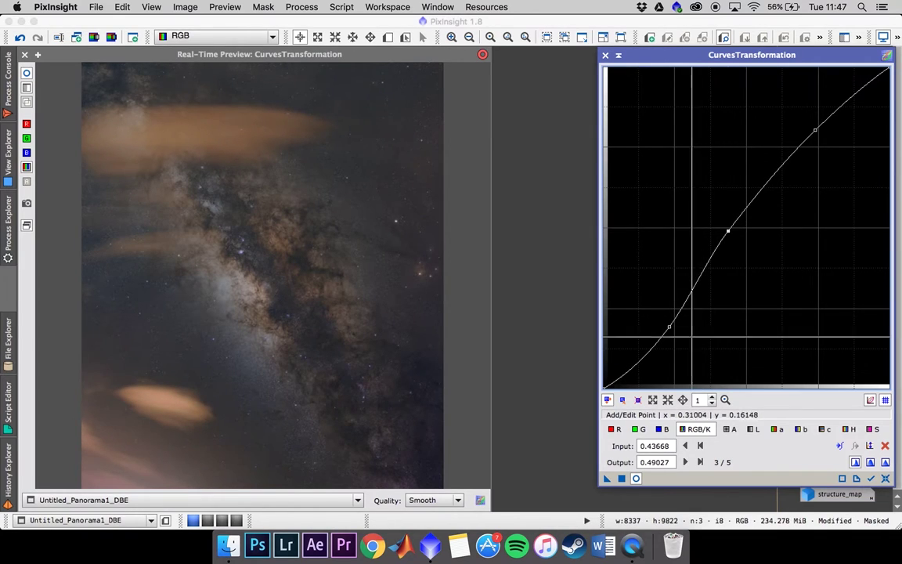
click(670, 328)
drag(671, 329, 672, 330)
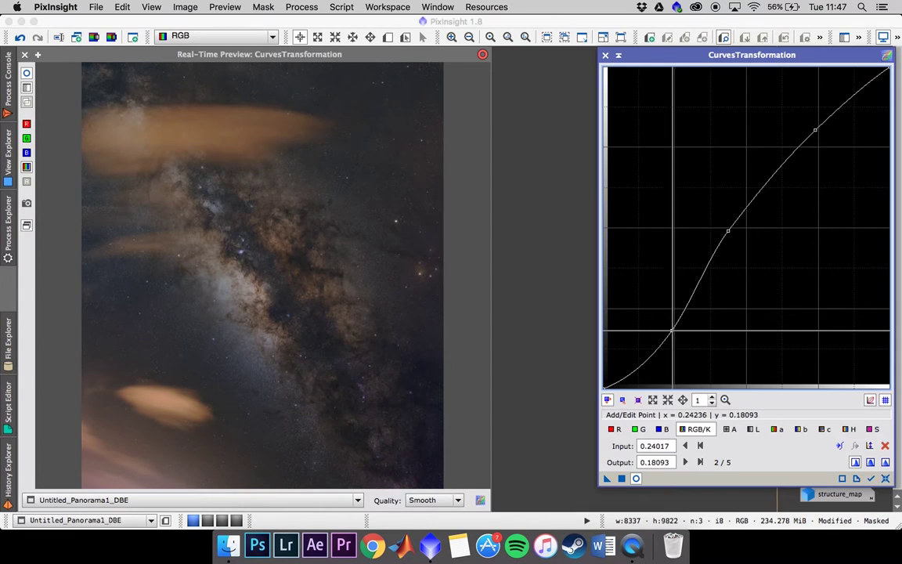
drag(729, 230, 729, 228)
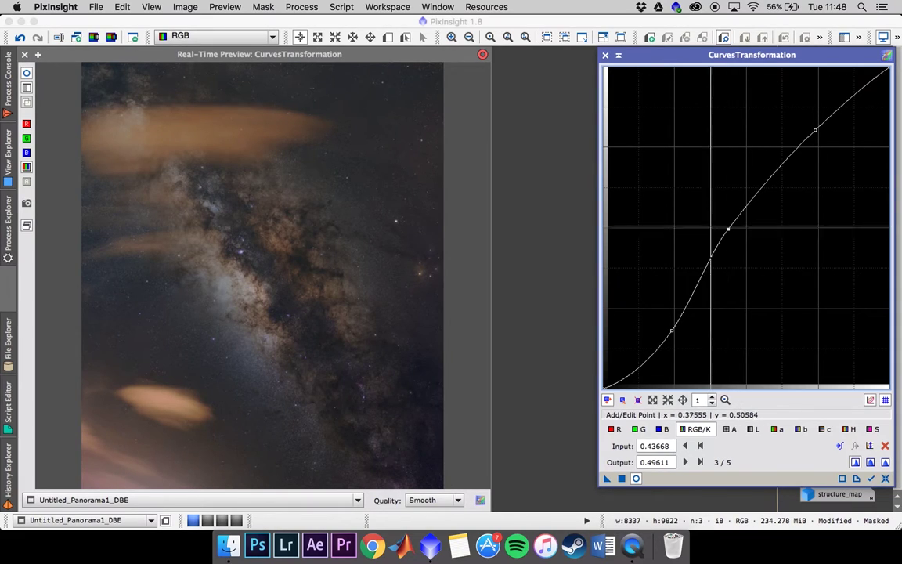
click(25, 57)
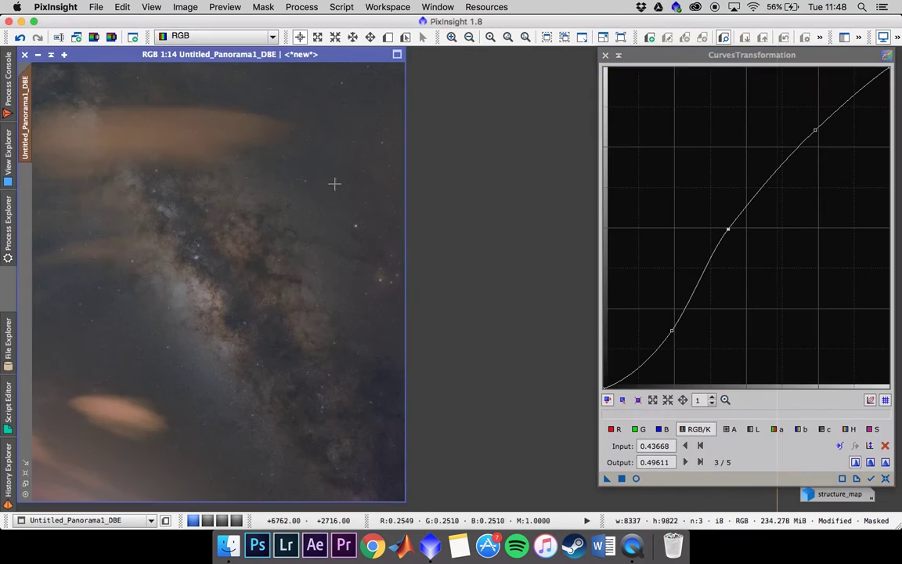
click(623, 478)
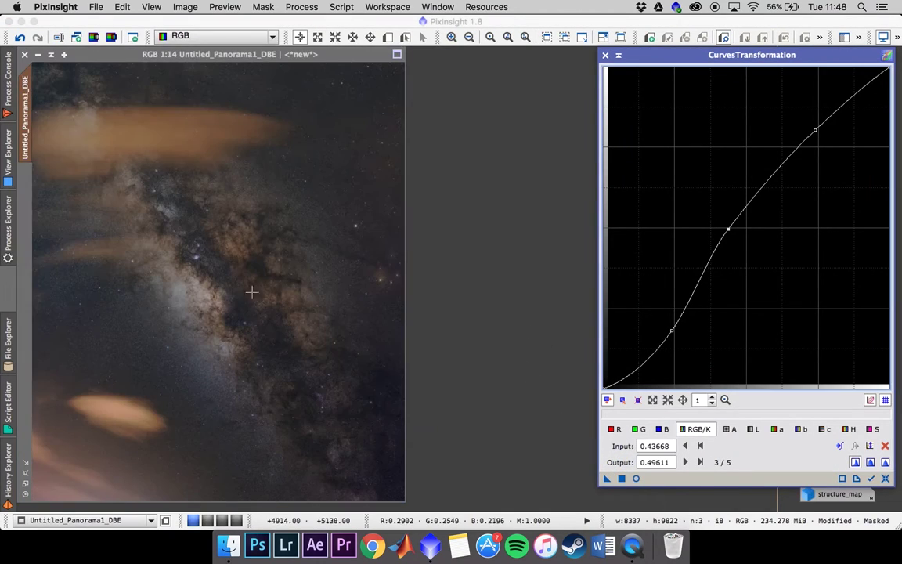
Compare the whole panorama before and after the curves adjustment by repeatedly undoing and redoing it
click(20, 37)
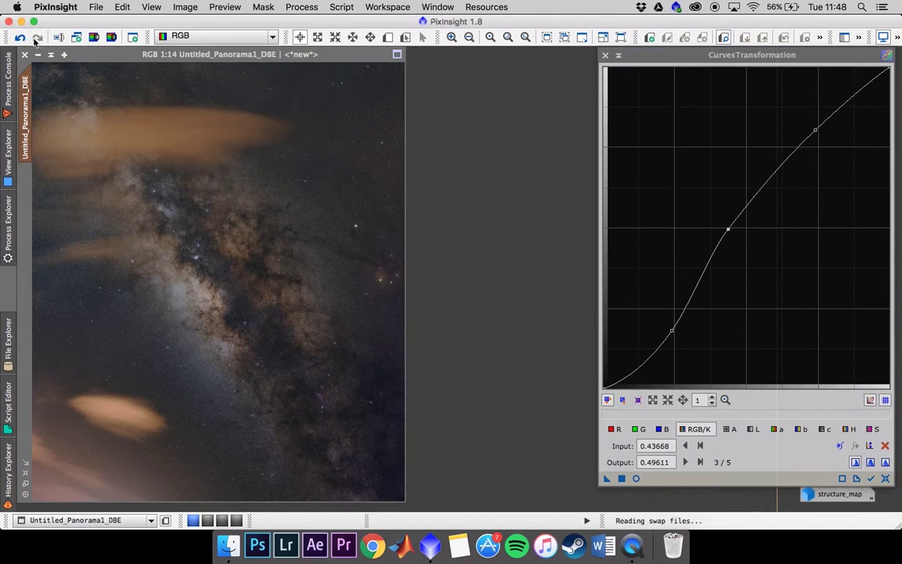
click(38, 38)
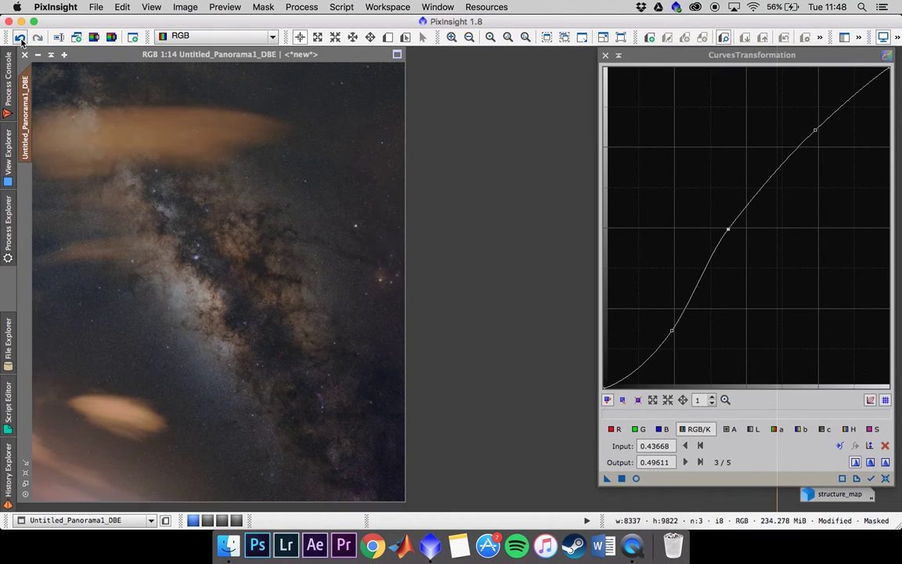
click(21, 38)
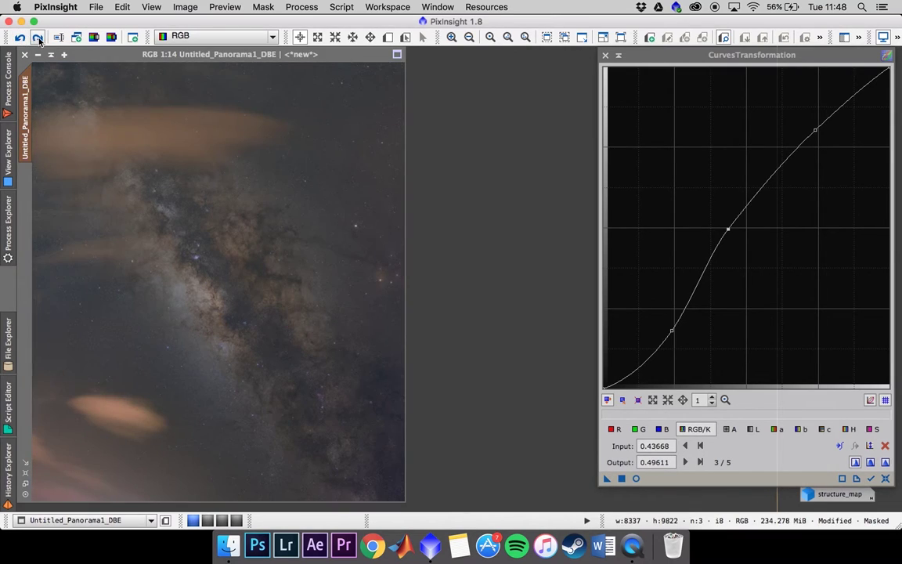
click(38, 38)
click(20, 38)
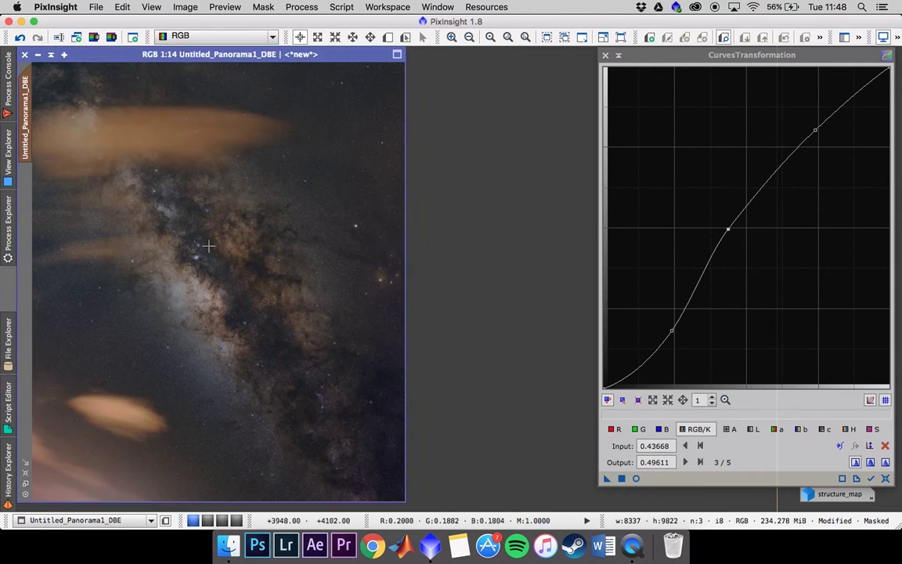
Compare the sky beside the Milky Way core before and after the curves adjustment at closer range
scroll(206, 243, up, 3)
scroll(204, 241, up, 3)
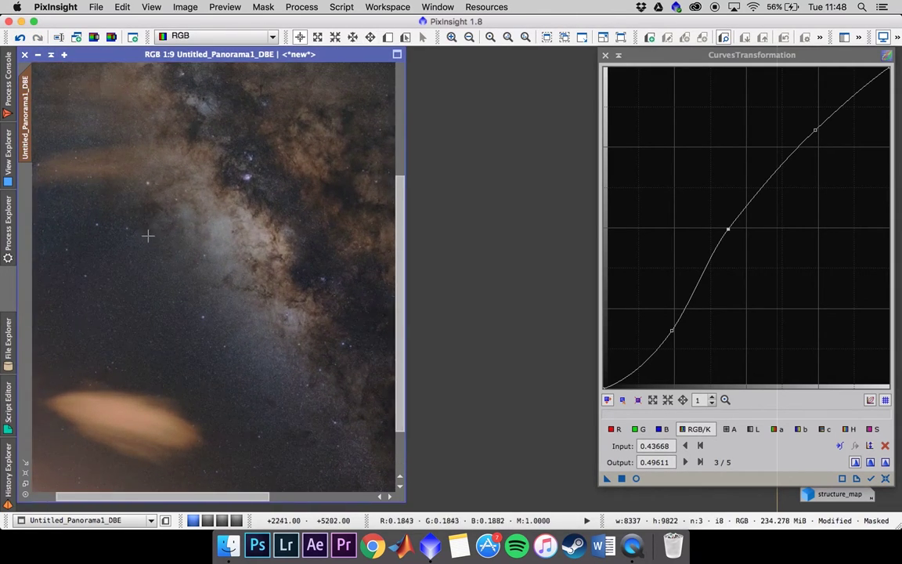
click(20, 38)
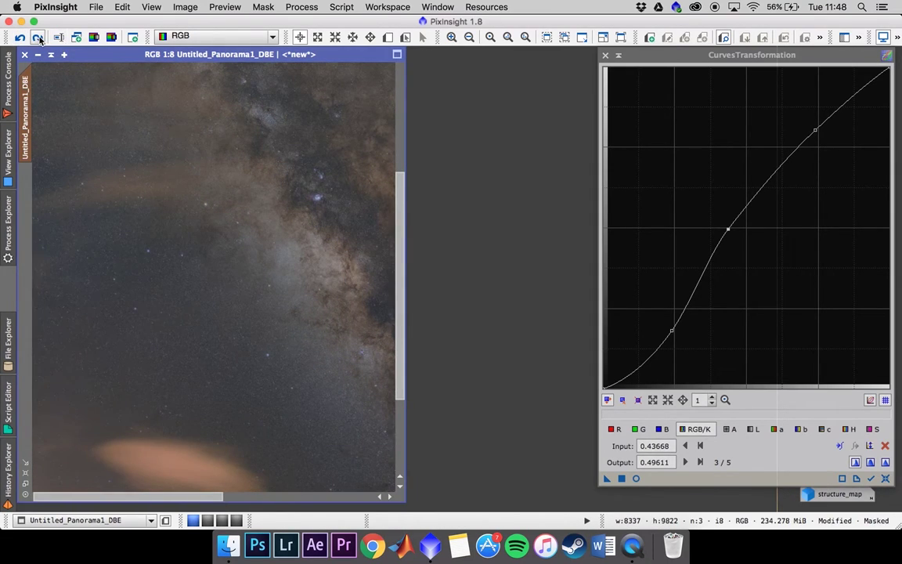
click(38, 38)
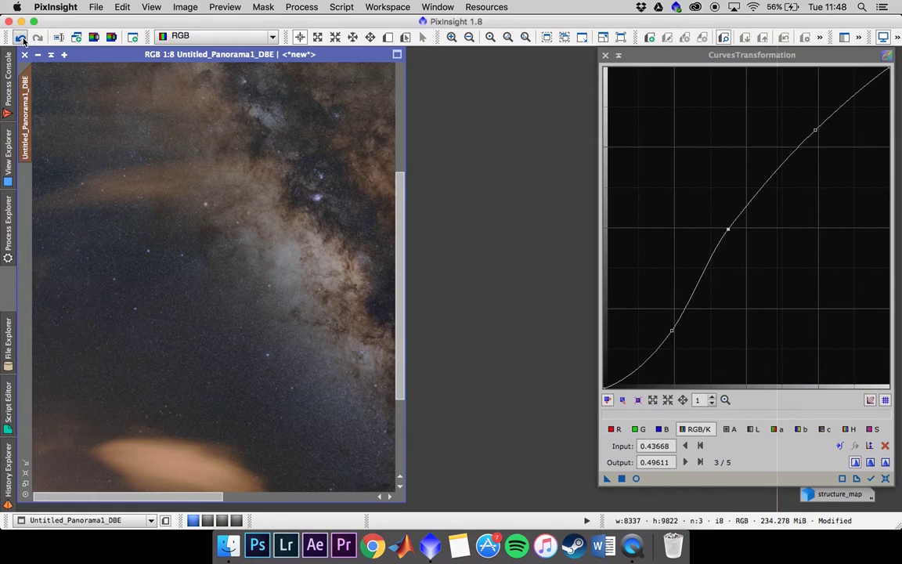
click(20, 39)
click(39, 38)
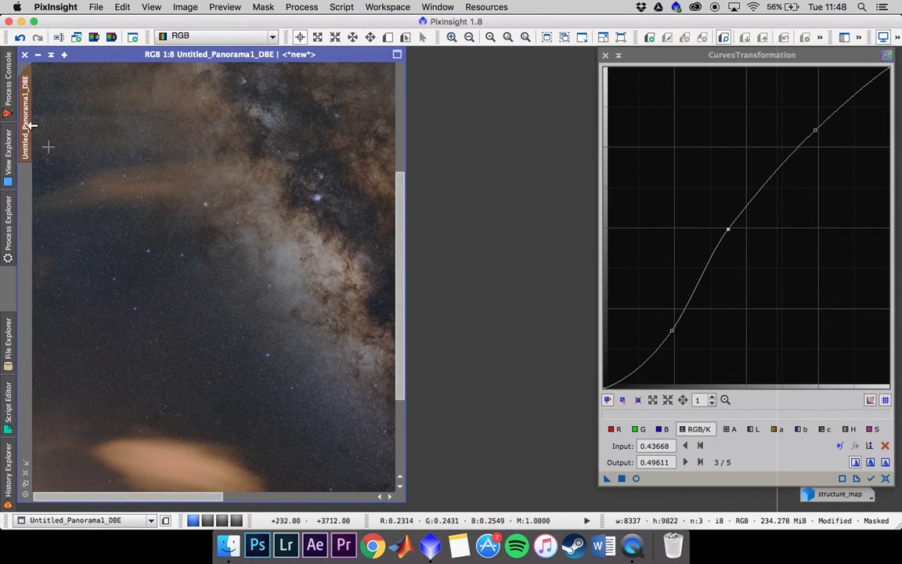
click(21, 39)
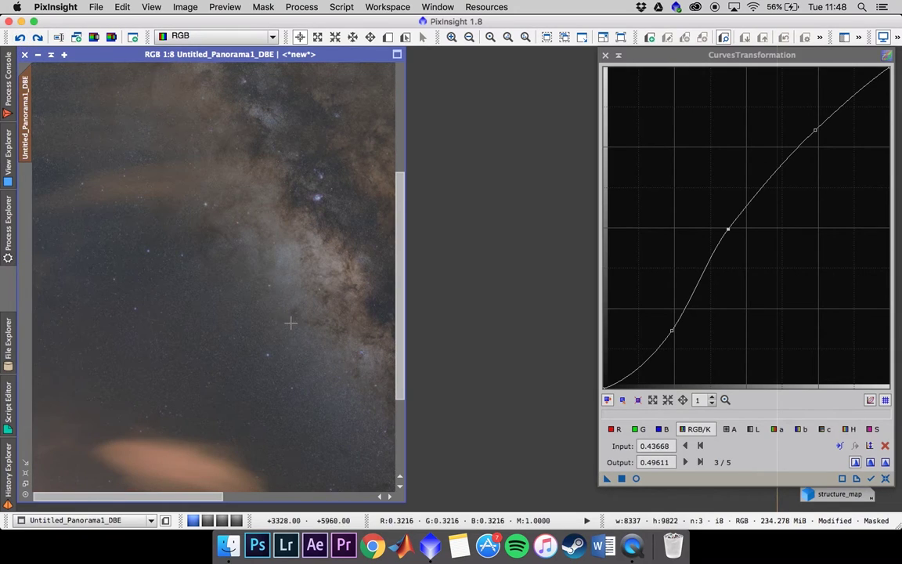
click(38, 38)
scroll(227, 296, down, 2)
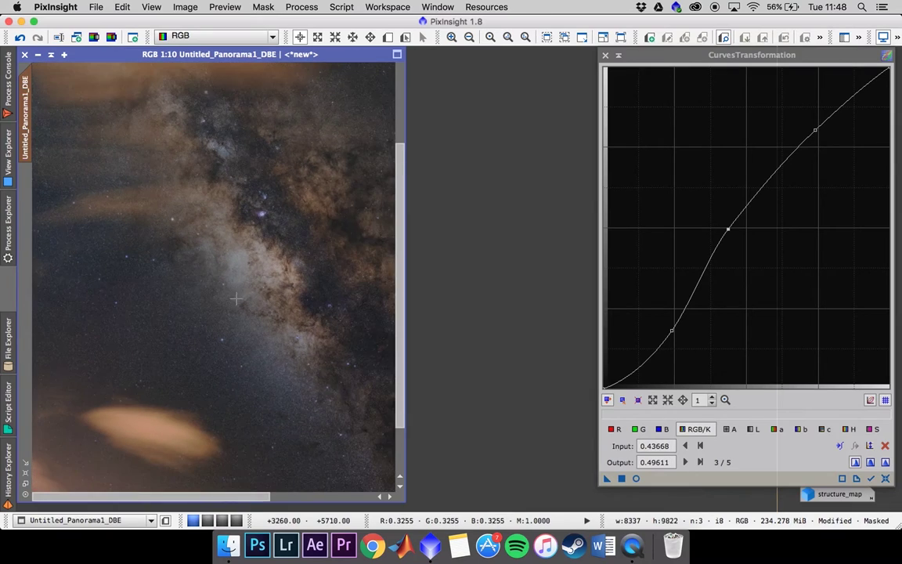
scroll(237, 299, down, 1)
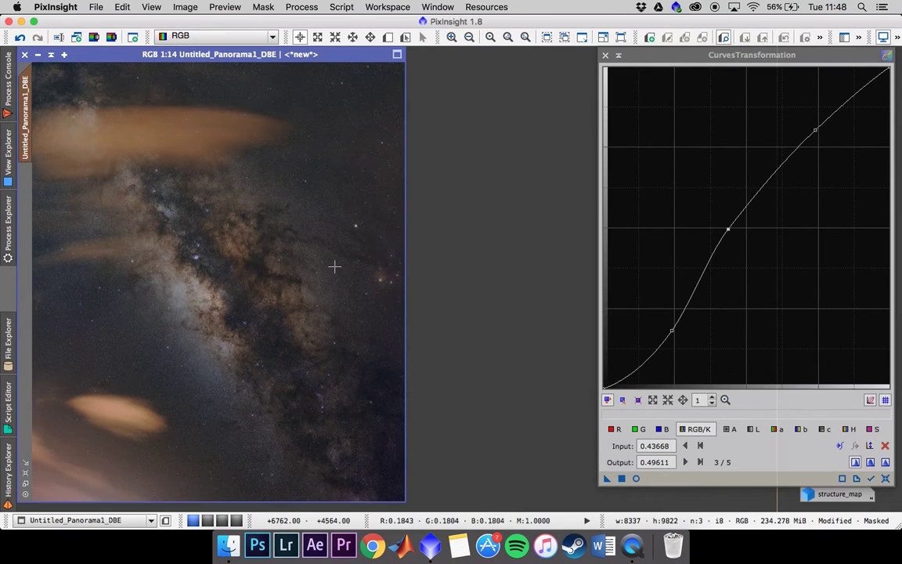
Save the current curve settings as a process icon on the workspace and reset CurvesTransformation to its defaults
drag(607, 478, 752, 500)
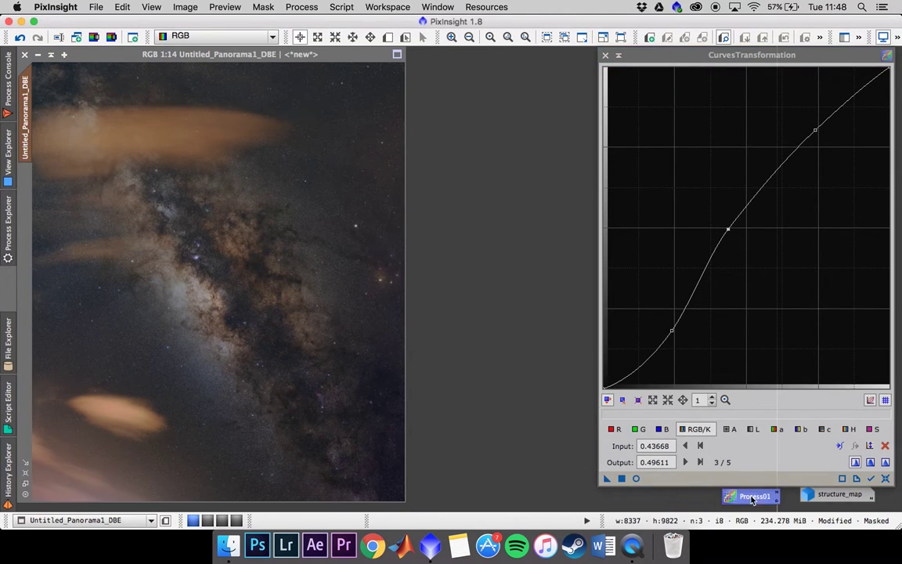
click(887, 478)
click(501, 228)
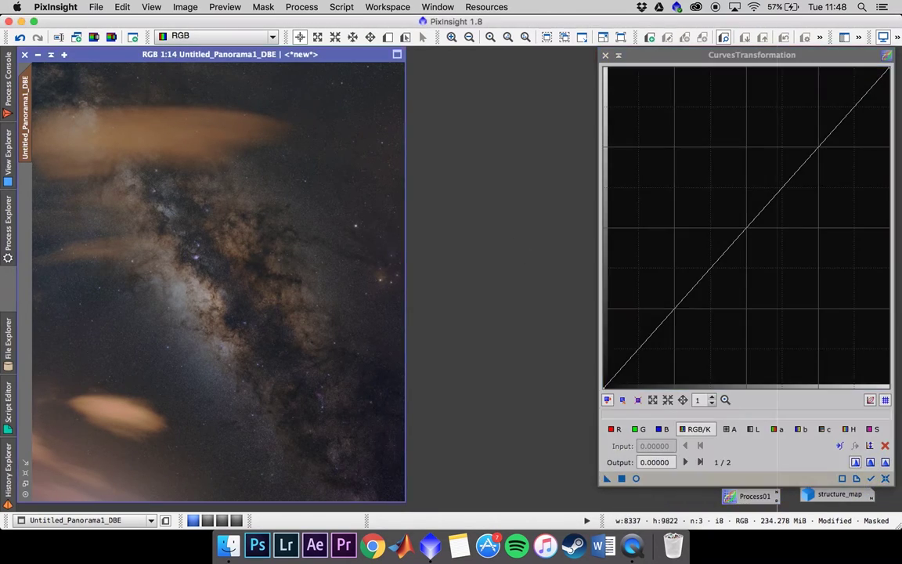
Remove the current mask from the panorama and open RangeSelection with a real-time preview
click(263, 7)
click(282, 34)
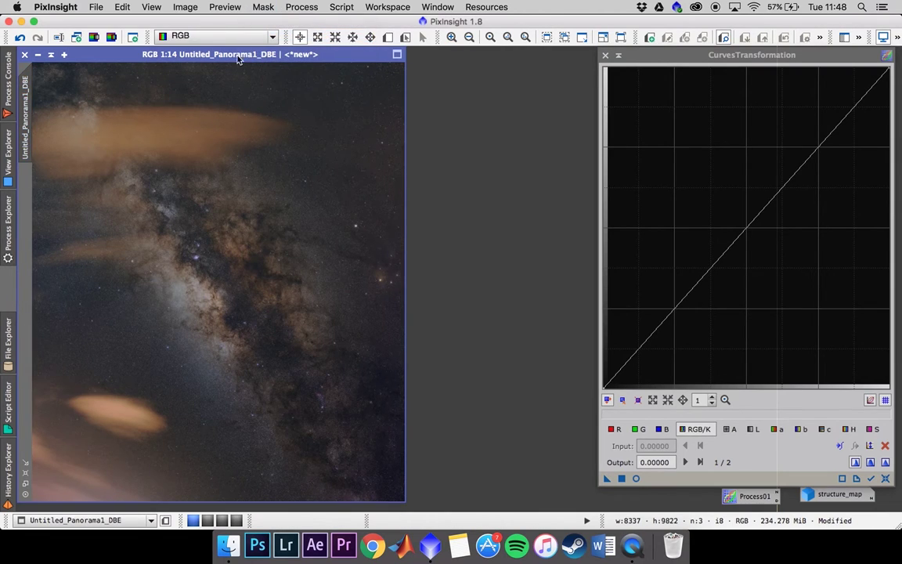
click(259, 7)
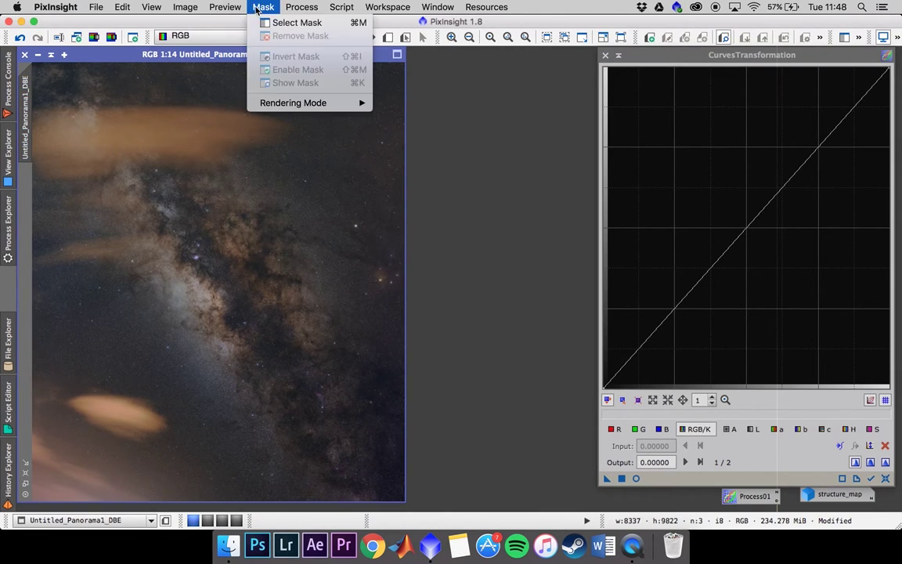
mouse_move(301, 7)
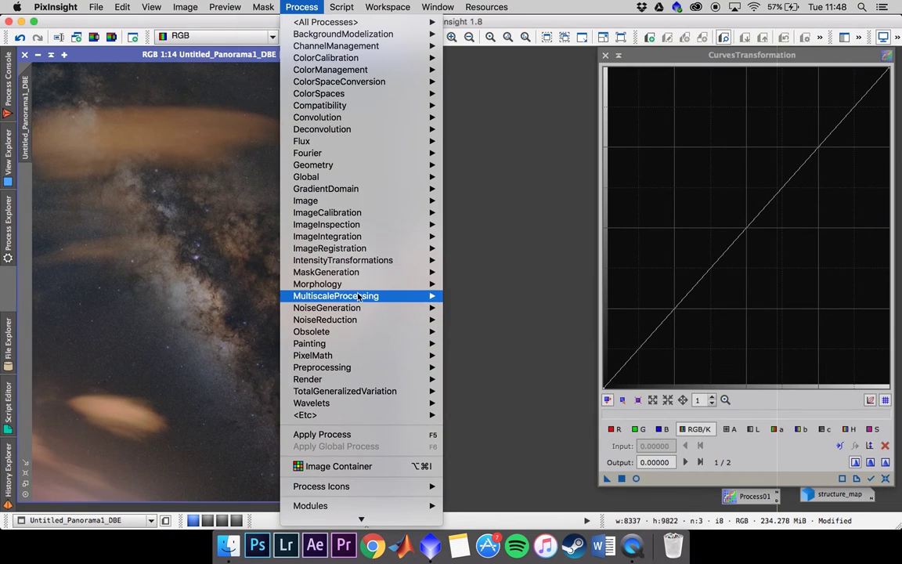
mouse_move(376, 271)
click(485, 282)
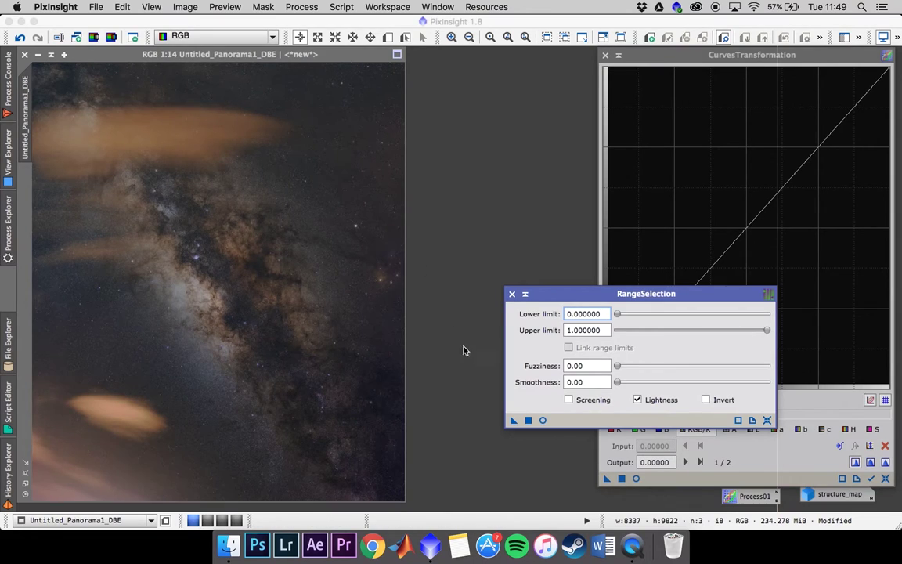
click(543, 421)
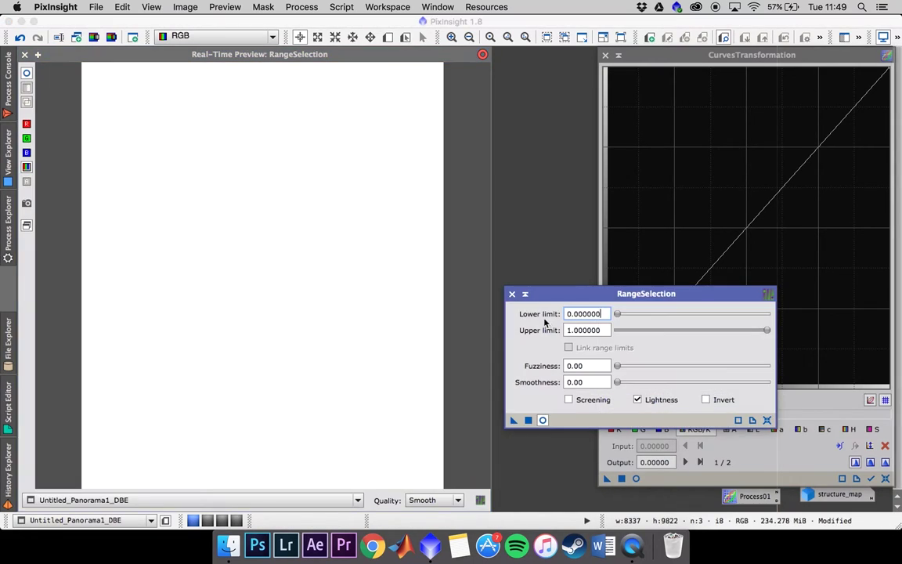
Set the range selection's lower limit to 0.14, fuzziness to 1.00 and smoothness to 15.5
drag(620, 319, 647, 323)
mouse_move(618, 367)
mouse_down()
mouse_move(708, 368)
mouse_move(666, 349)
mouse_move(643, 306)
mouse_move(643, 367)
mouse_move(618, 366)
mouse_up()
drag(647, 316, 643, 318)
mouse_move(620, 366)
mouse_down()
mouse_move(752, 366)
mouse_move(617, 365)
mouse_up()
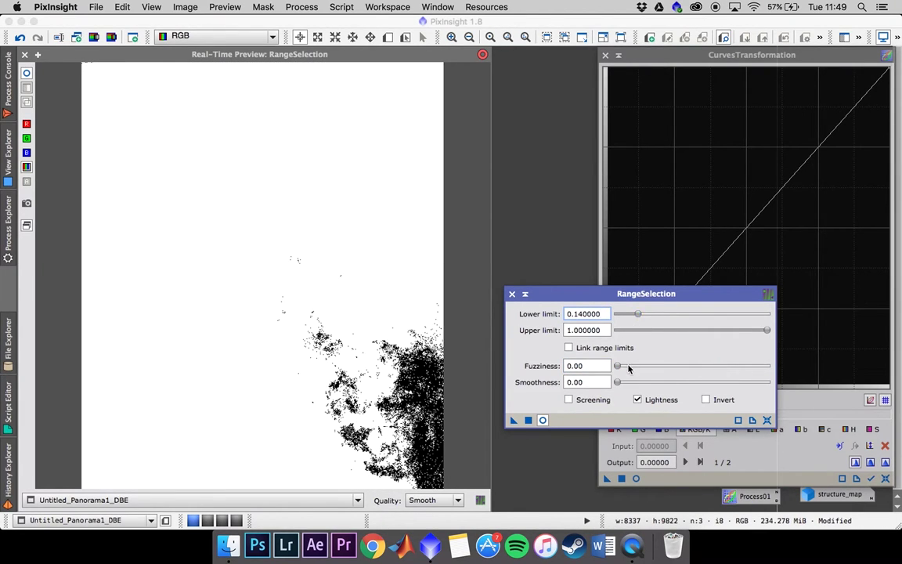
drag(625, 366, 788, 376)
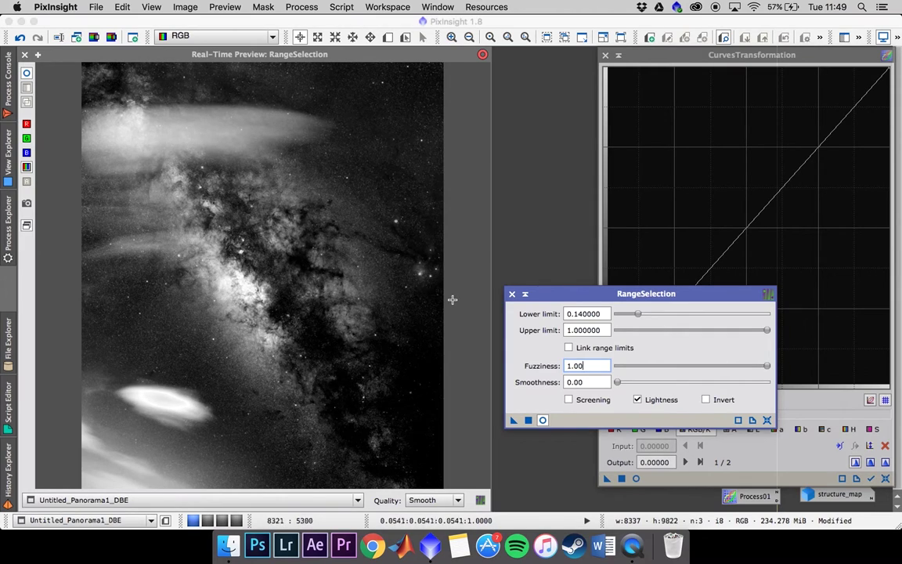
drag(619, 383, 644, 392)
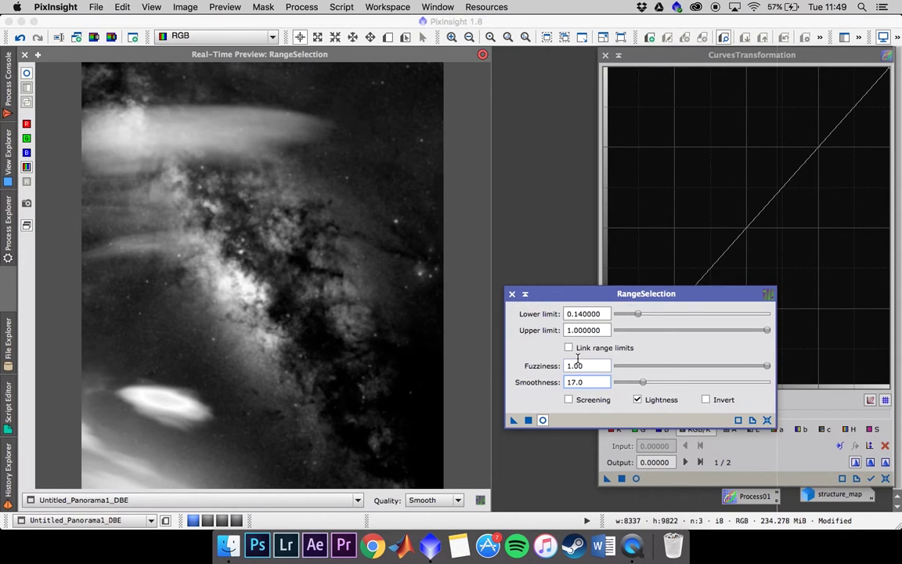
mouse_move(644, 382)
mouse_down()
mouse_move(688, 383)
mouse_move(610, 392)
mouse_move(635, 390)
mouse_up()
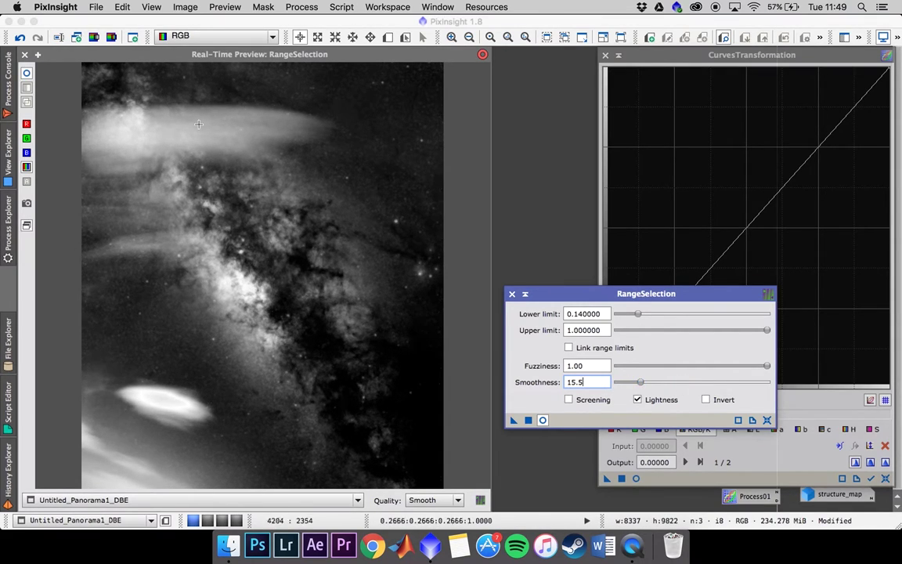
Generate the range mask from the panorama and apply it to the panorama, closing the preview and RangeSelection
click(24, 56)
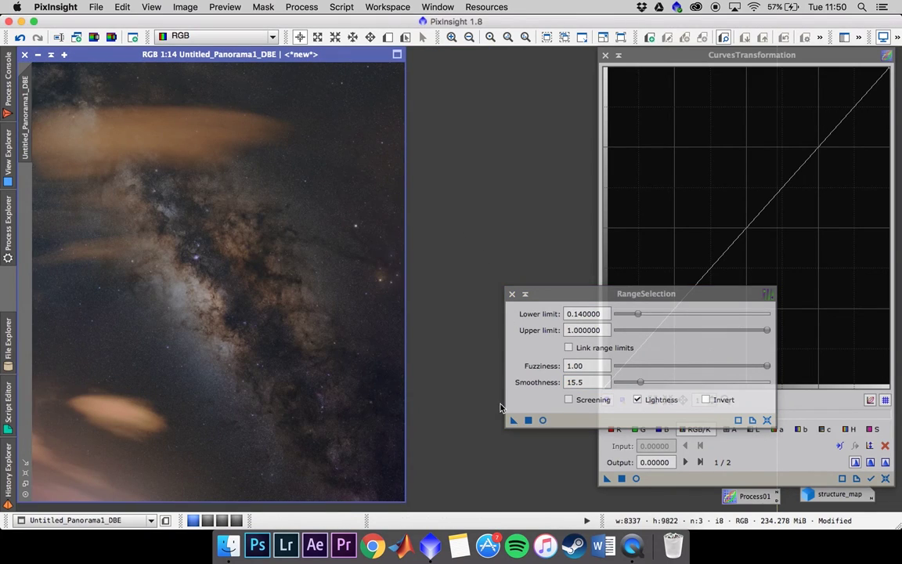
key(F5)
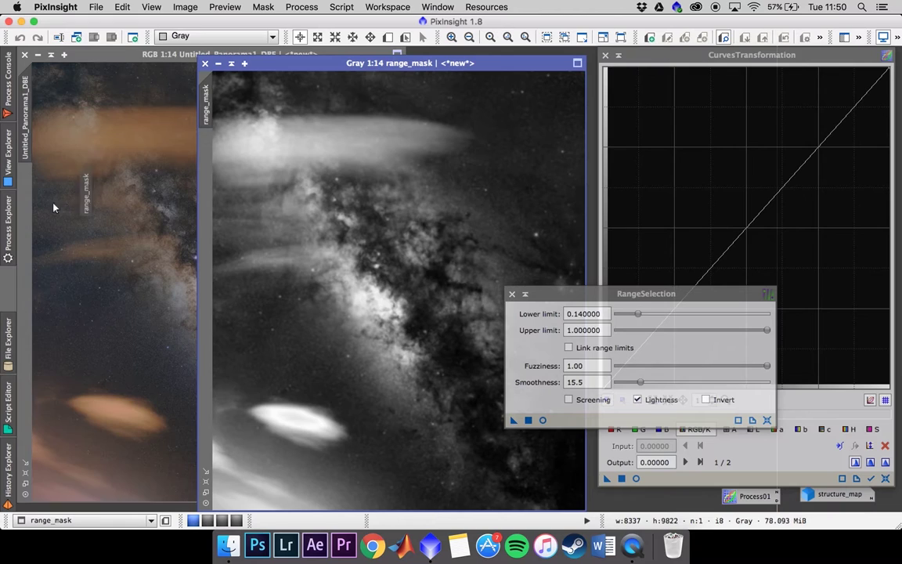
click(115, 55)
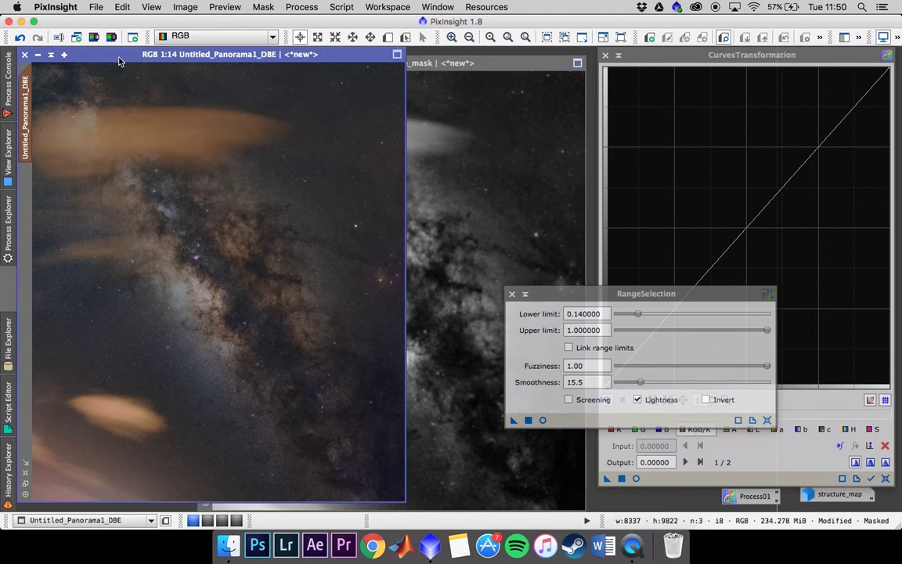
click(512, 295)
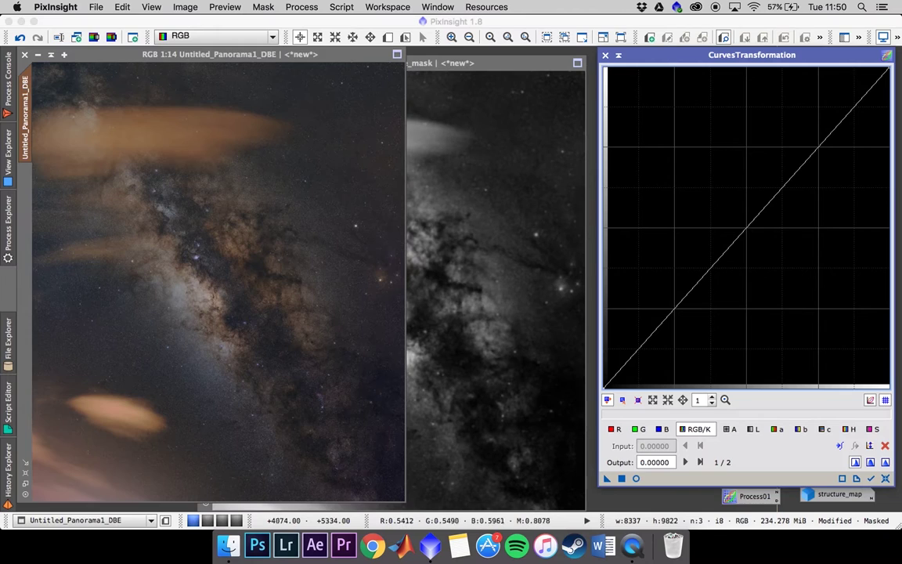
Minimize the range_mask image and place its icon beside the Process01 icon on the workspace
click(181, 290)
scroll(180, 290, up, 3)
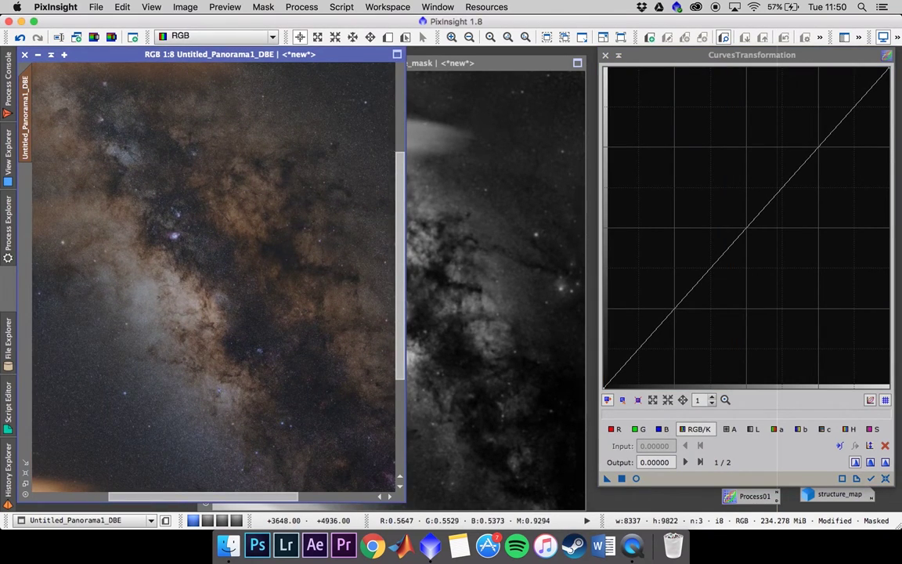
scroll(173, 281, down, 6)
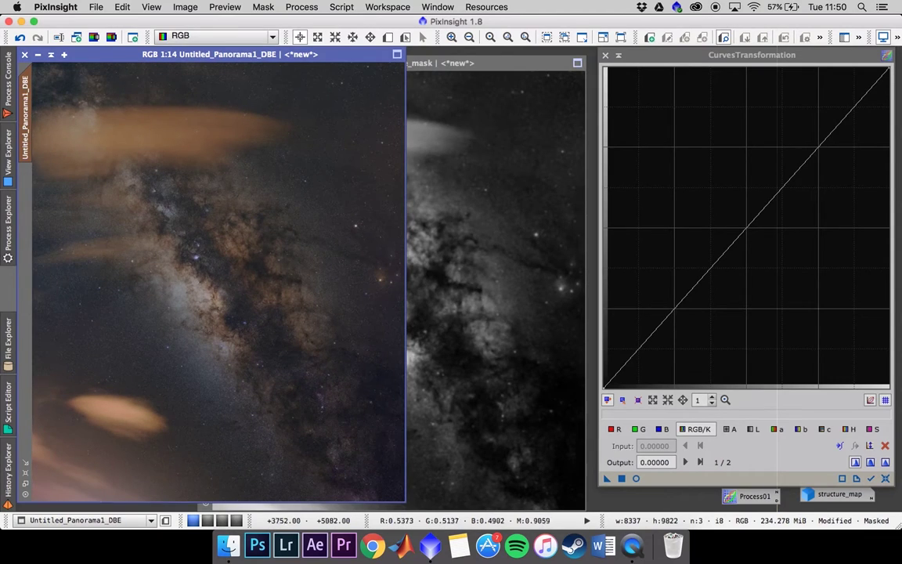
click(420, 65)
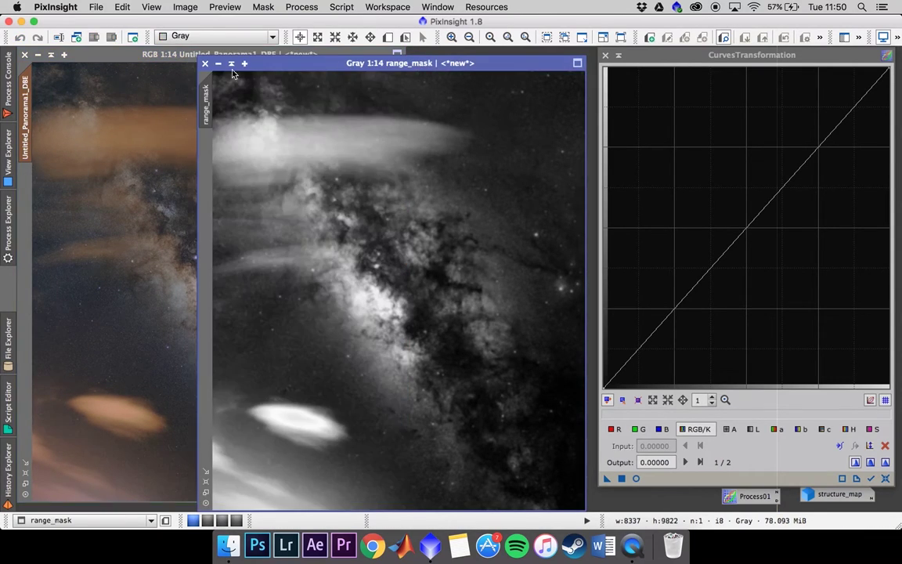
click(218, 64)
drag(433, 291, 669, 499)
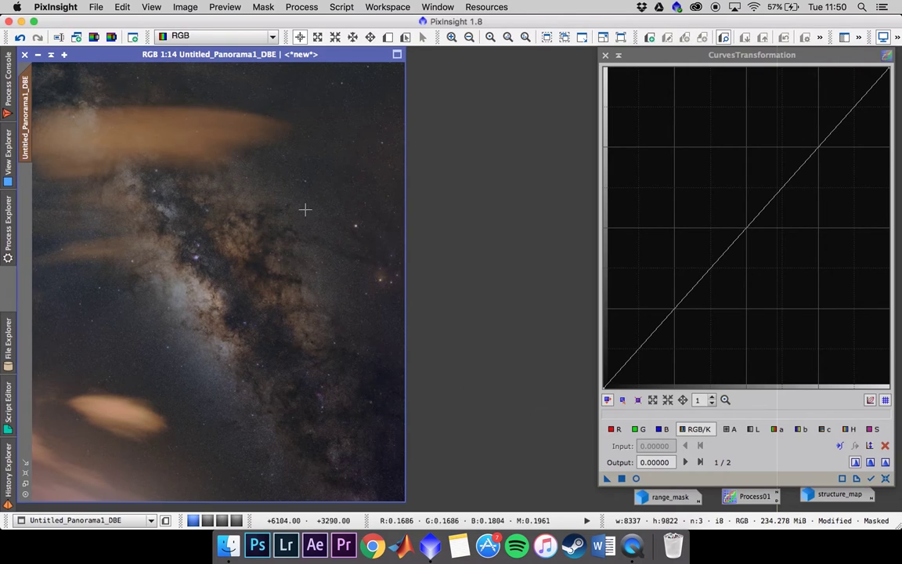
Display the range mask over the panorama, check its inverted and original states, and hide the overlay again
click(263, 6)
click(292, 82)
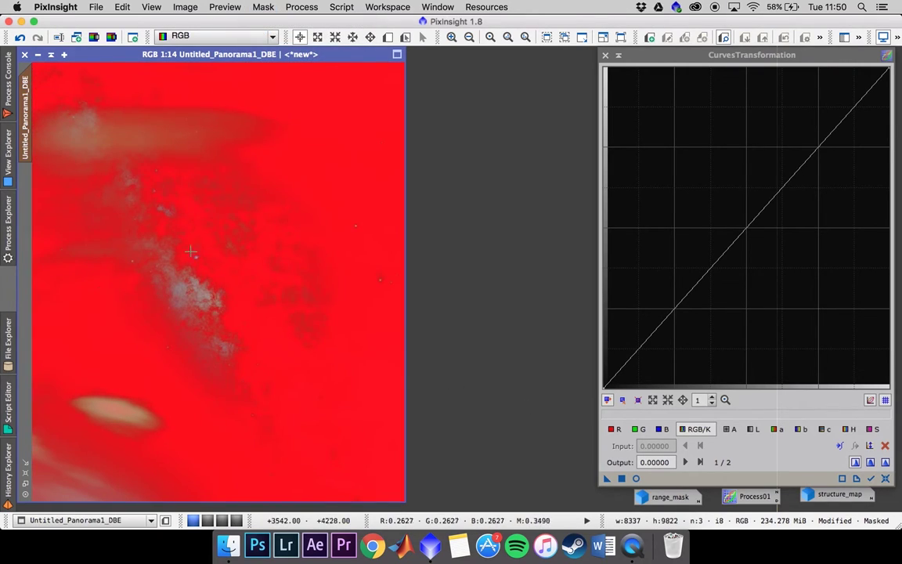
click(263, 6)
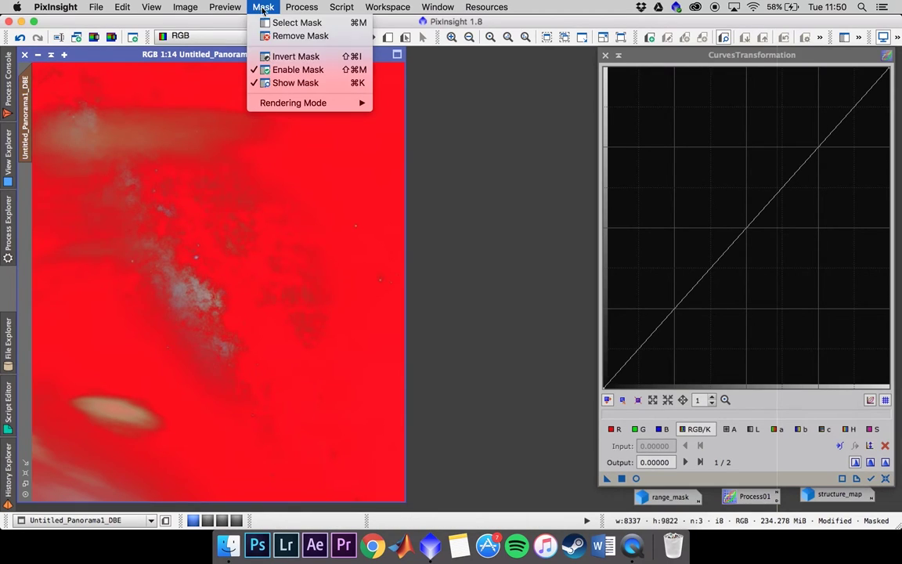
click(286, 55)
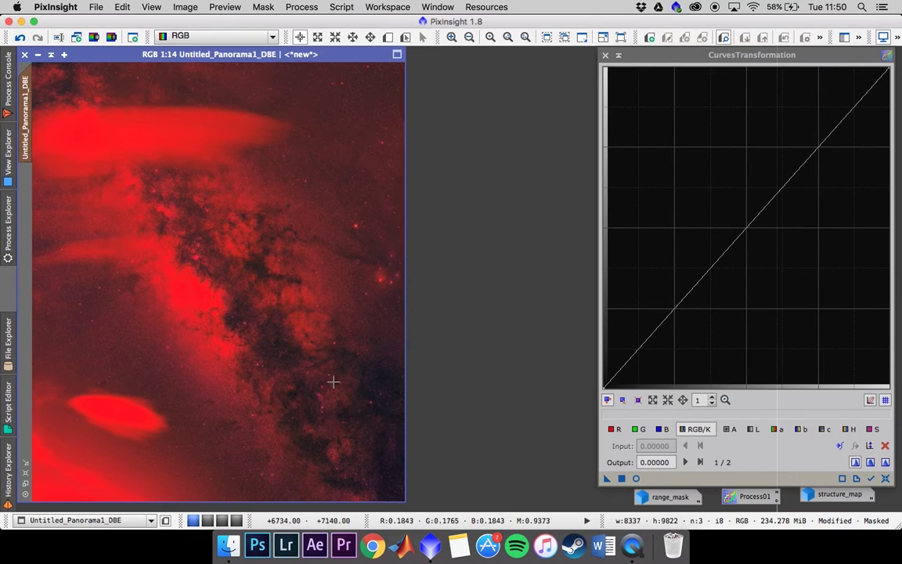
click(263, 6)
click(286, 56)
click(264, 8)
click(296, 82)
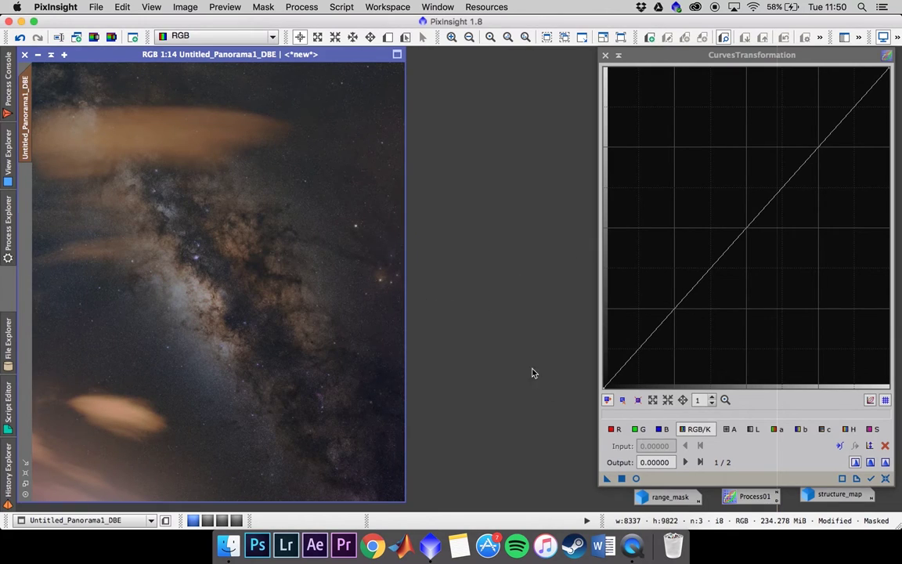
With a real-time preview, shape a gentle RGB/K S-curve with a raised highlight point and a lower point at 0.17249/0.16732
click(636, 477)
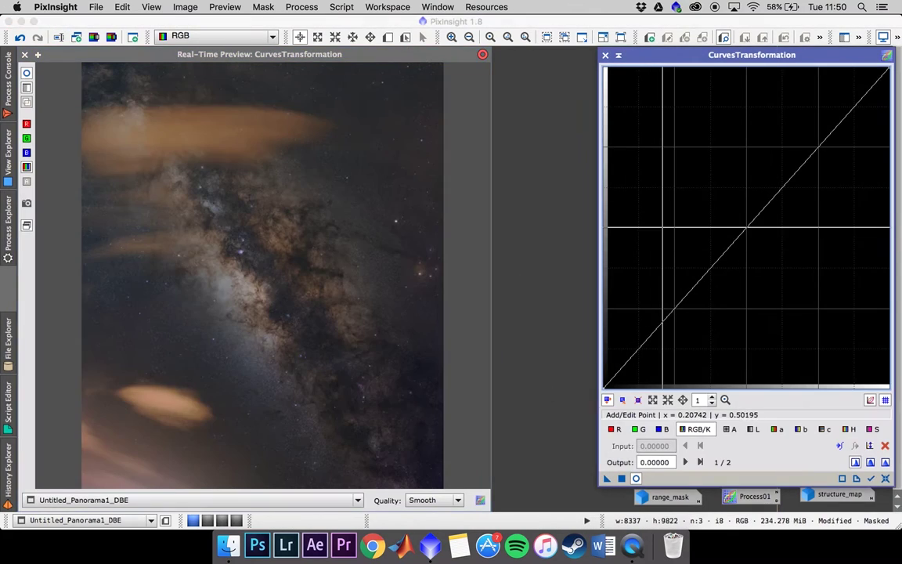
drag(819, 144, 813, 140)
drag(648, 332, 653, 335)
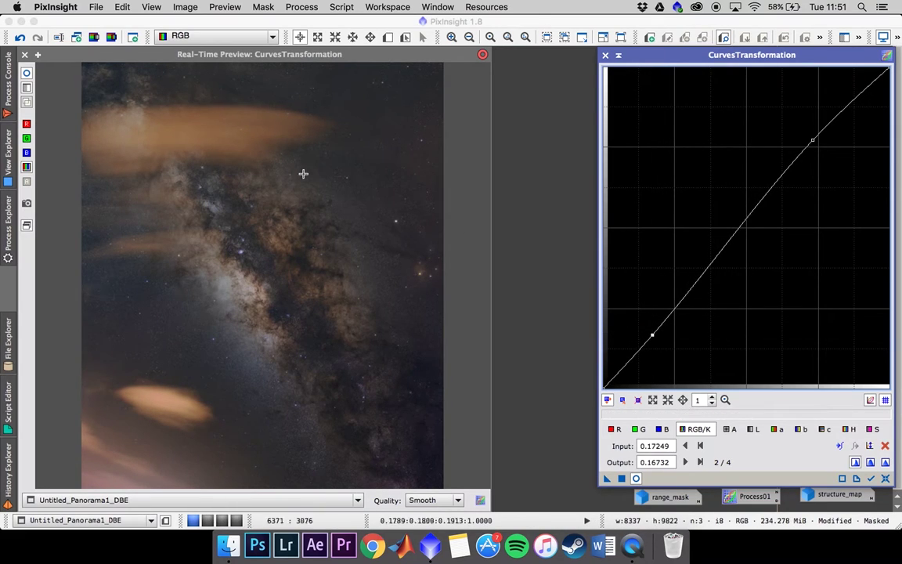
Compare the panorama with and without the S-curve in the real-time preview
click(27, 75)
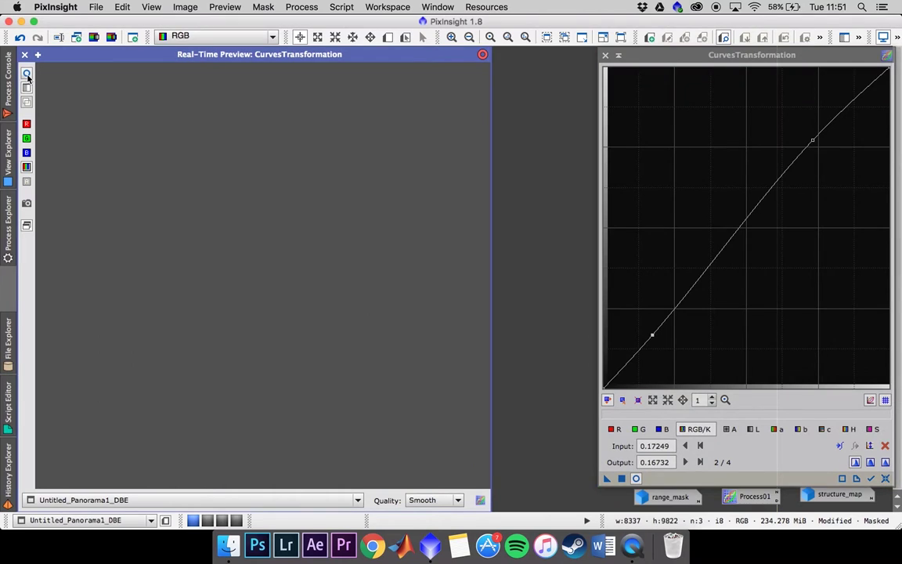
click(636, 478)
click(636, 478)
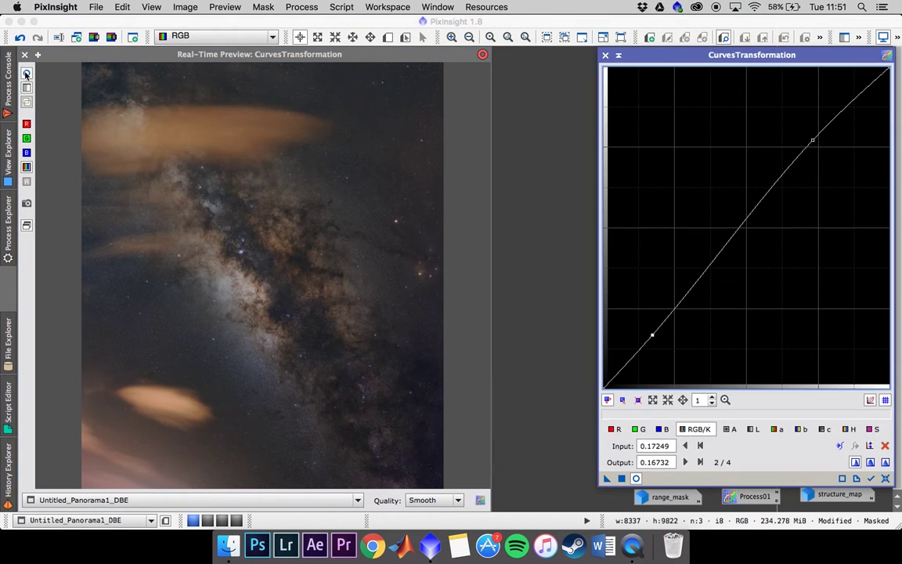
click(27, 75)
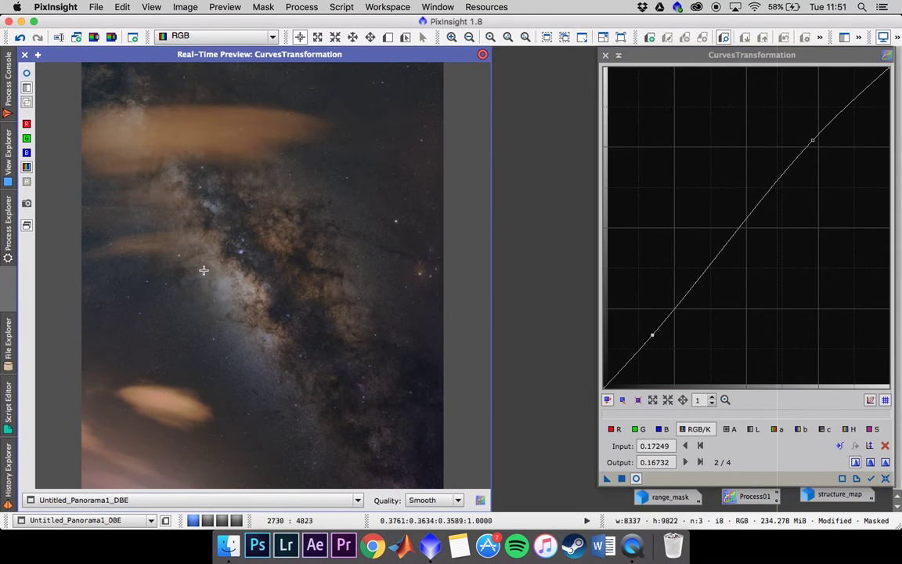
Close the preview, apply the S-curve to the masked panorama, and compare the result by undoing and redoing it
click(25, 55)
drag(607, 478, 383, 401)
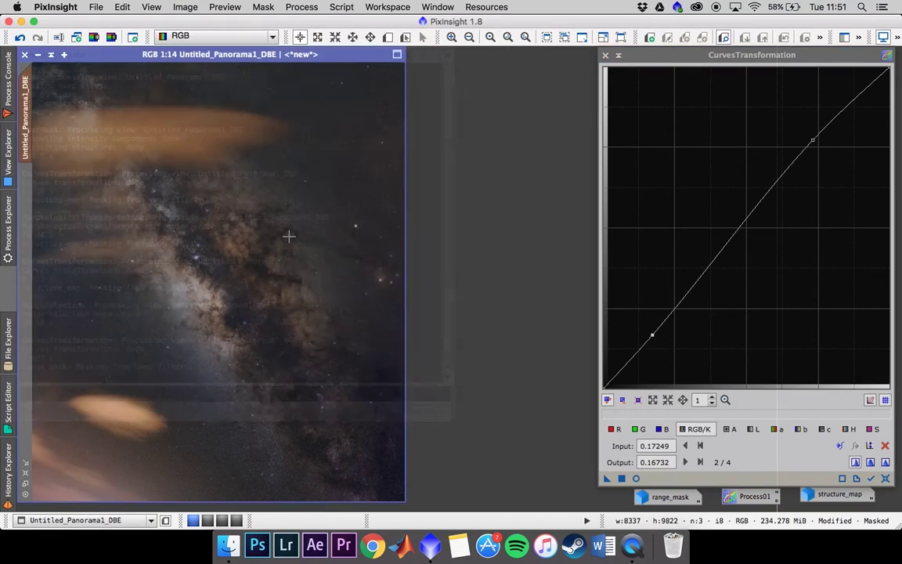
click(20, 37)
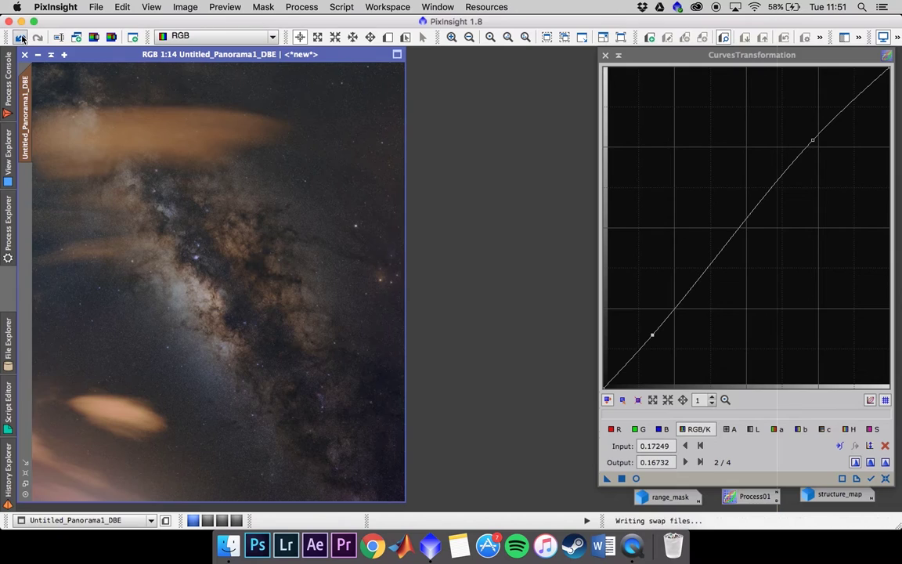
click(37, 39)
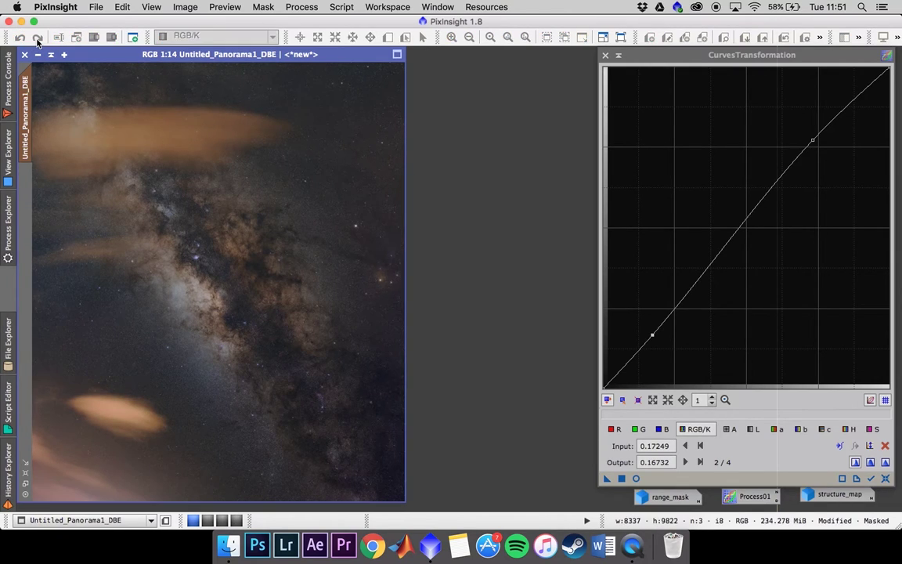
Reset CurvesTransformation to its defaults and open LocalHistogramEqualization with a real-time preview
click(885, 479)
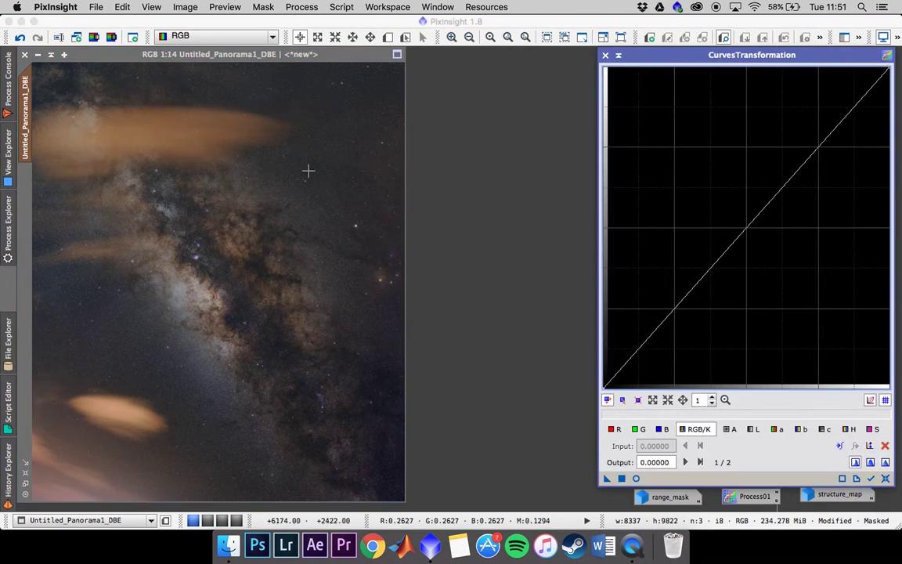
click(8, 226)
click(141, 333)
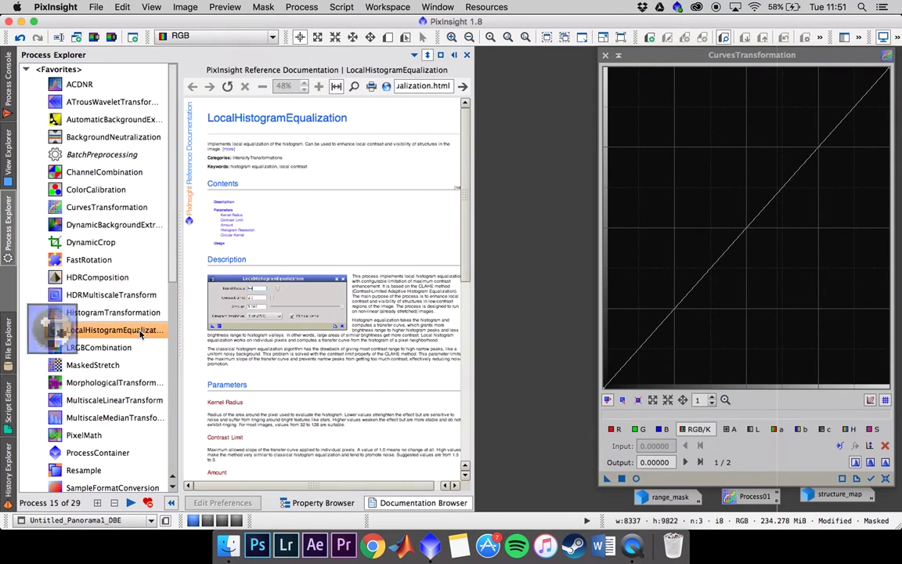
drag(140, 333, 541, 235)
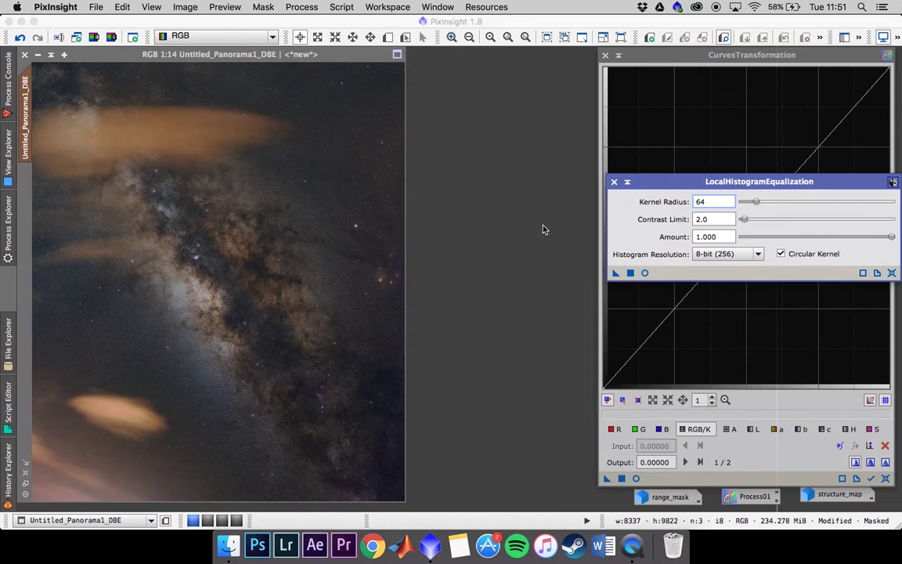
click(644, 273)
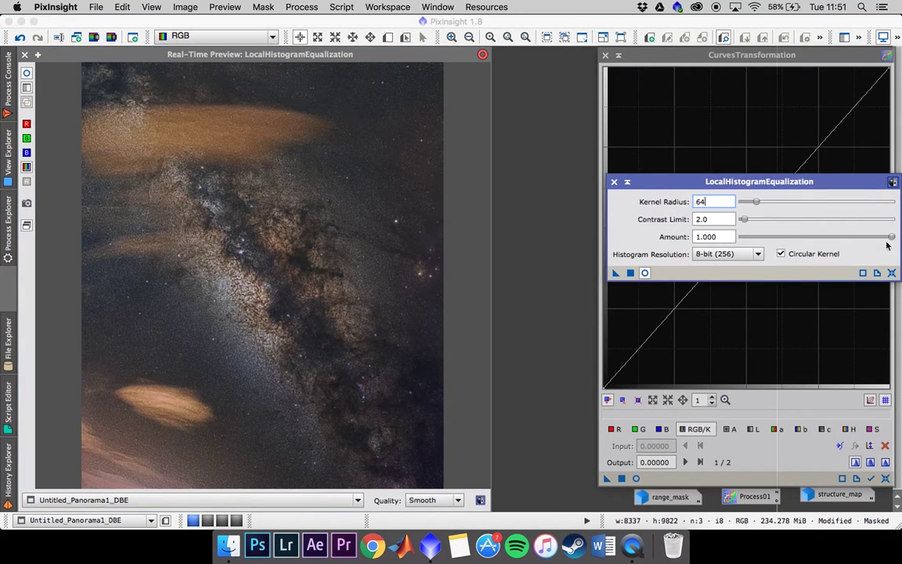
Reduce the LocalHistogramEqualization amount to 0.020, comparing the panorama with and without the effect in the real-time preview
drag(888, 237, 741, 243)
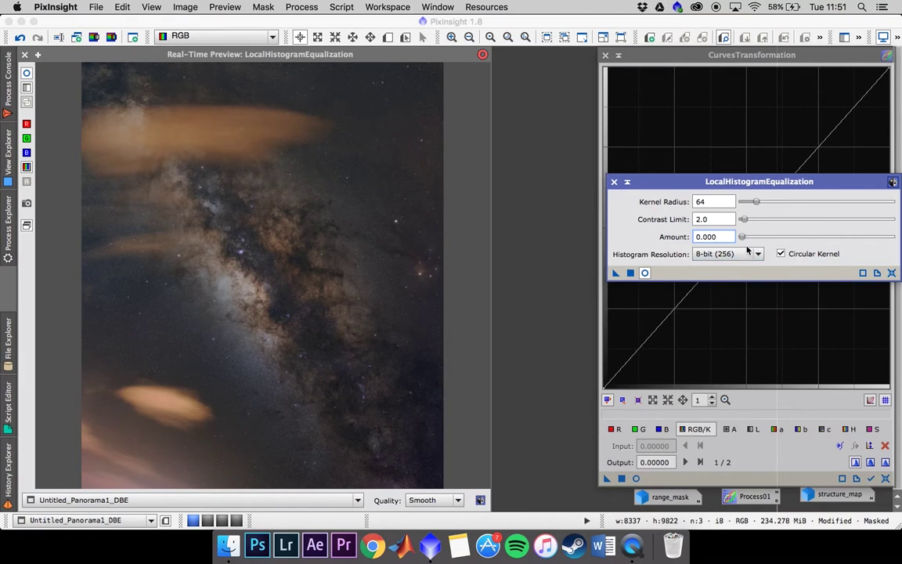
drag(744, 241, 746, 242)
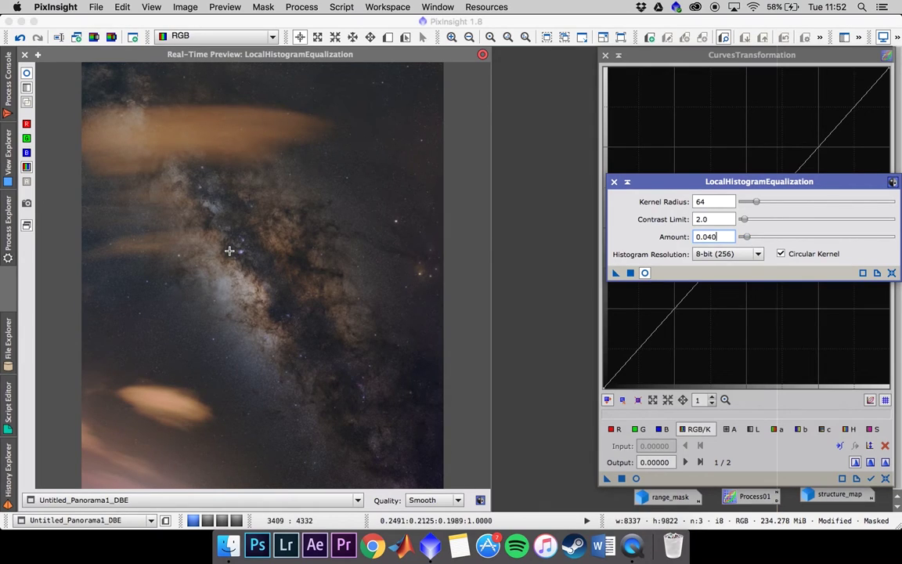
click(27, 74)
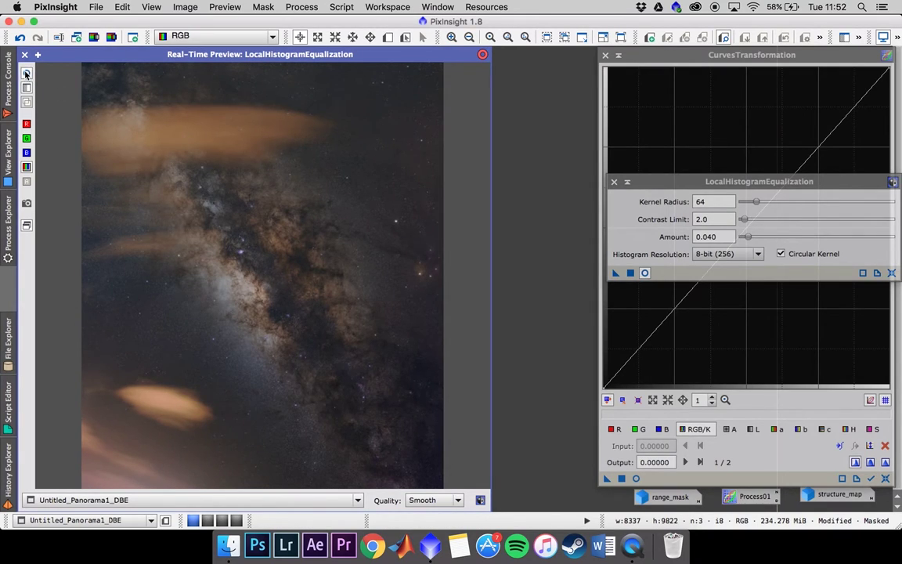
drag(750, 239, 745, 237)
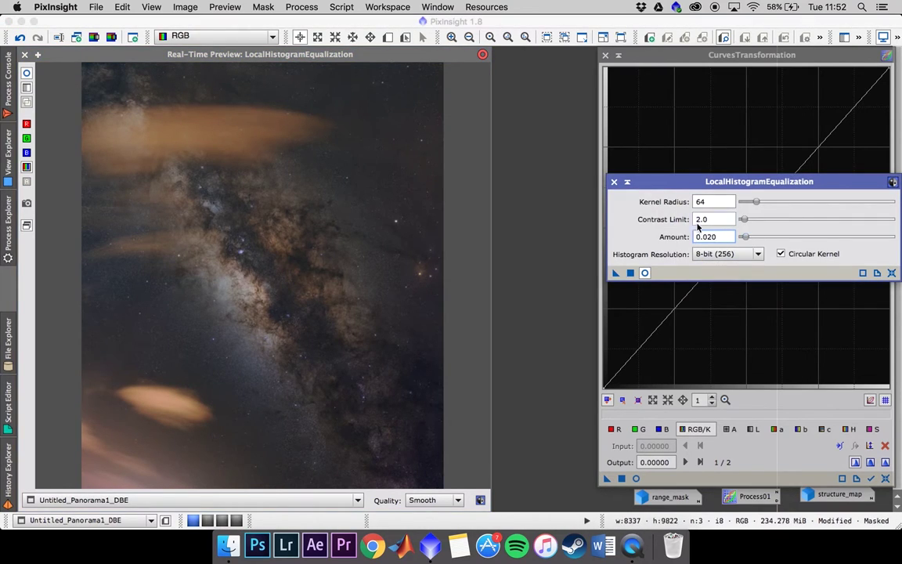
click(26, 76)
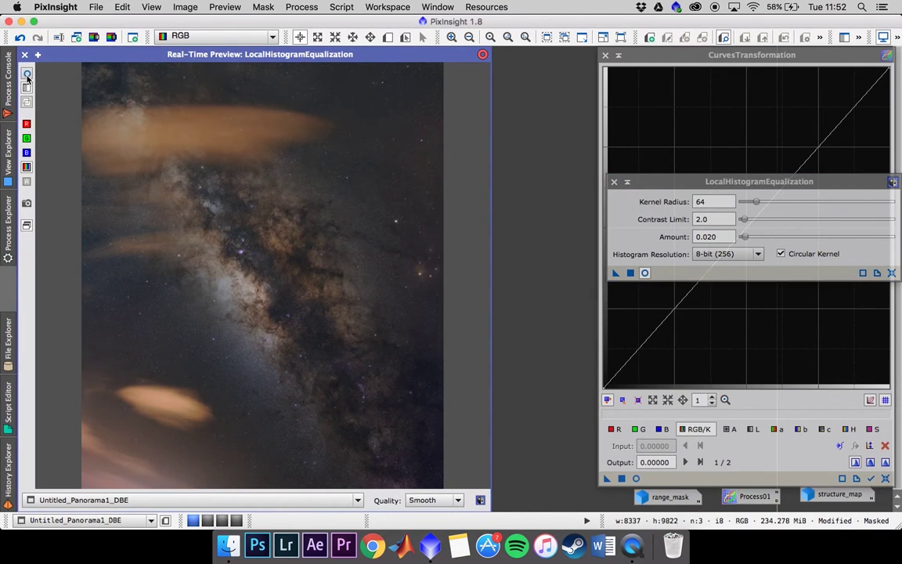
Close the real-time preview and apply LocalHistogramEqualization to the masked panorama
click(24, 55)
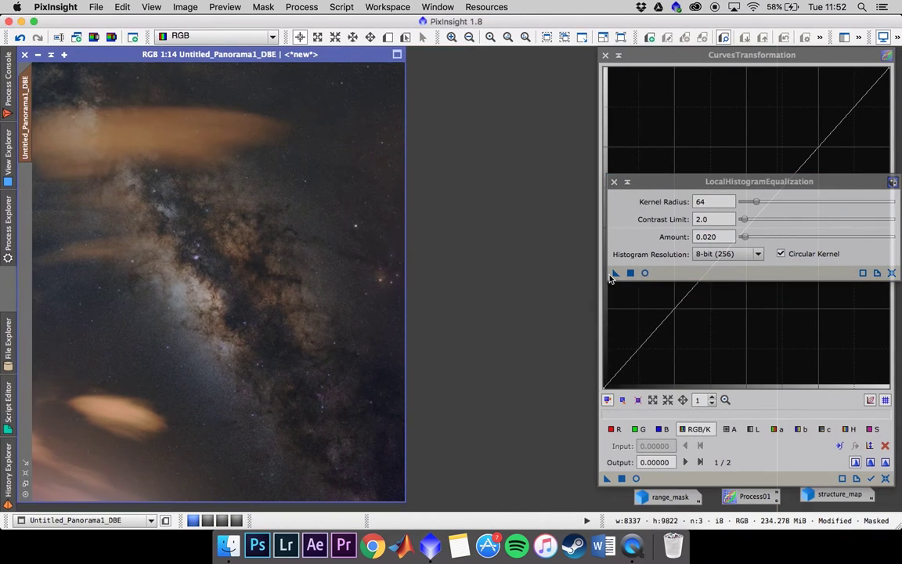
click(464, 276)
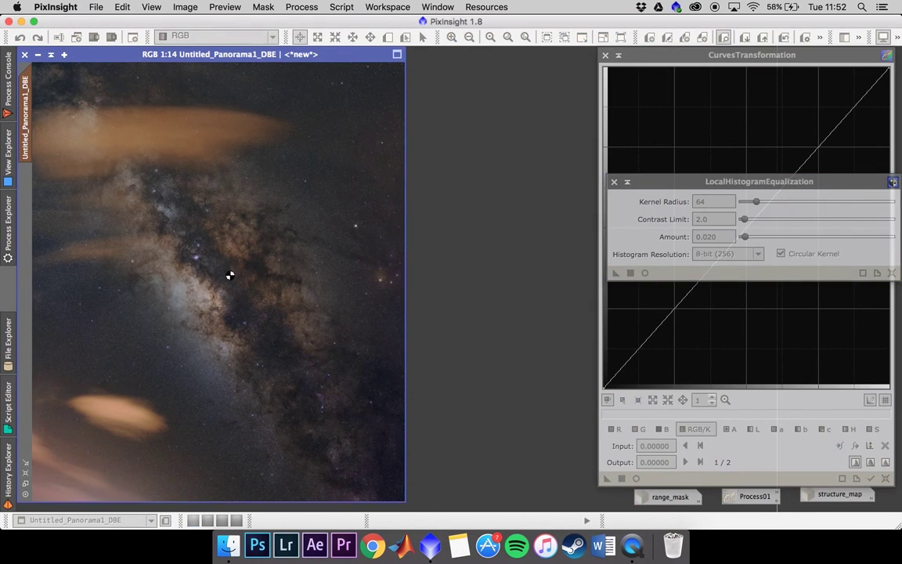
drag(234, 300, 234, 300)
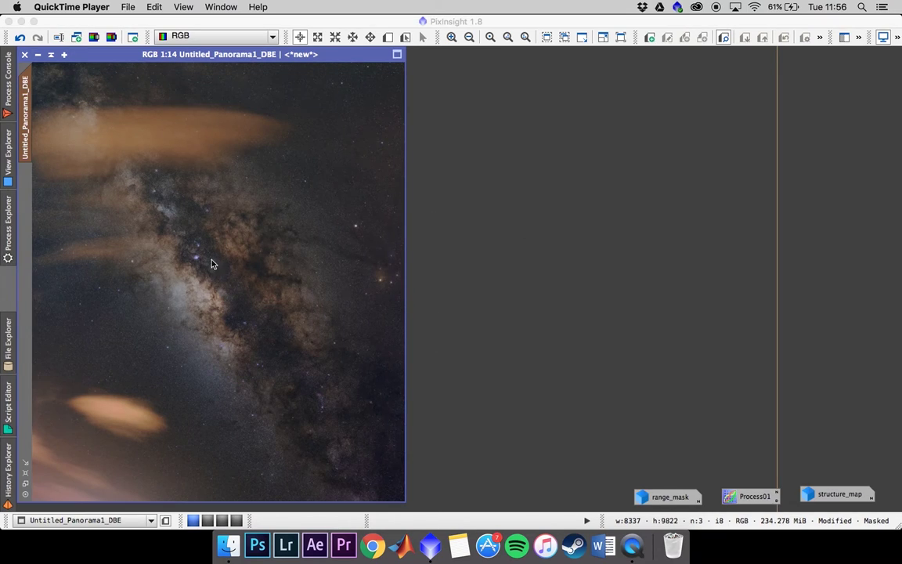
Compare the panorama before and after the latest edits by undoing and redoing them
click(167, 211)
click(23, 40)
click(21, 39)
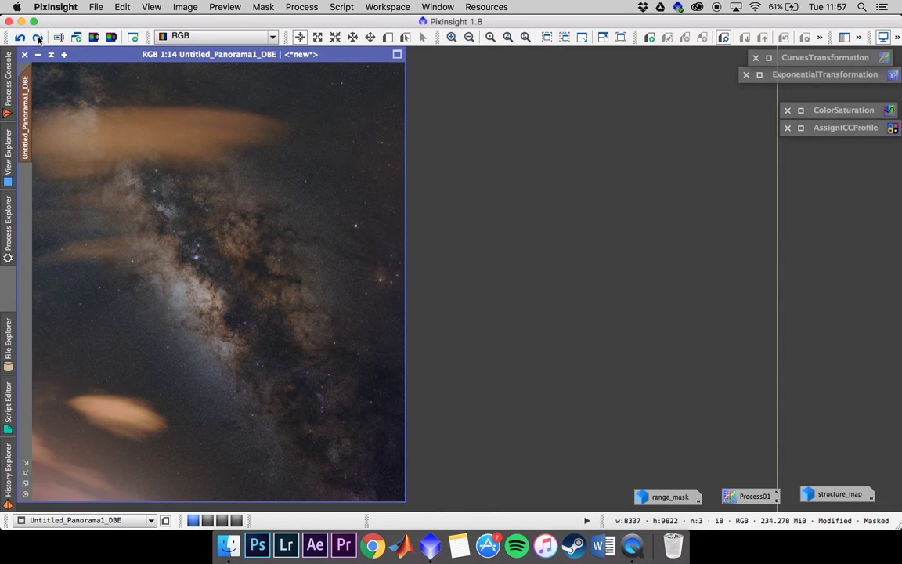
click(39, 38)
click(39, 39)
scroll(143, 255, up, 3)
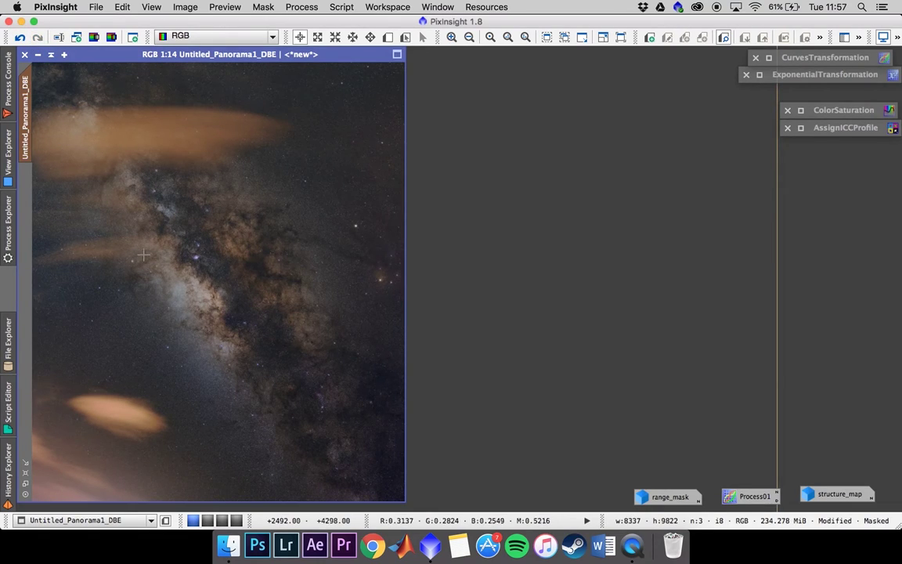
scroll(143, 255, down, 3)
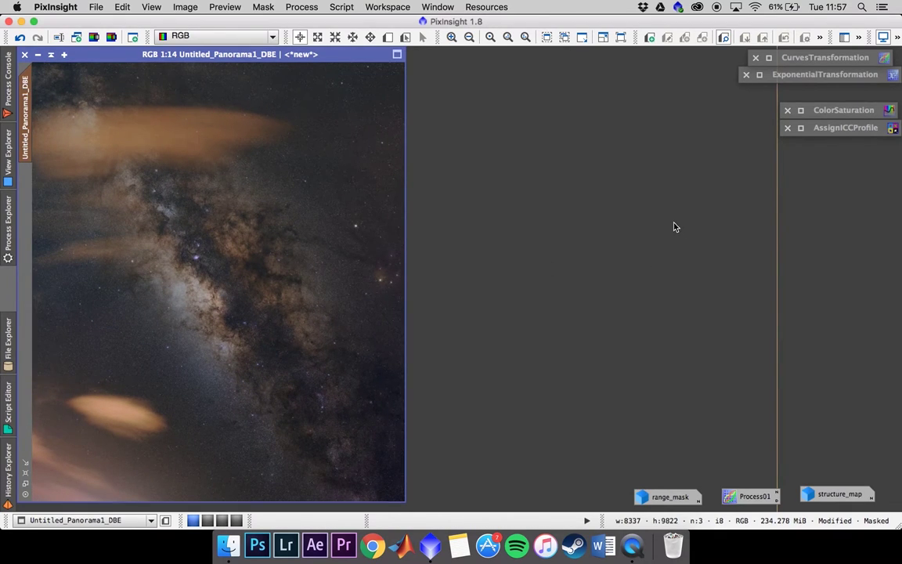
Remove the panorama's current mask and assign structure_map as its mask without inversion
click(262, 7)
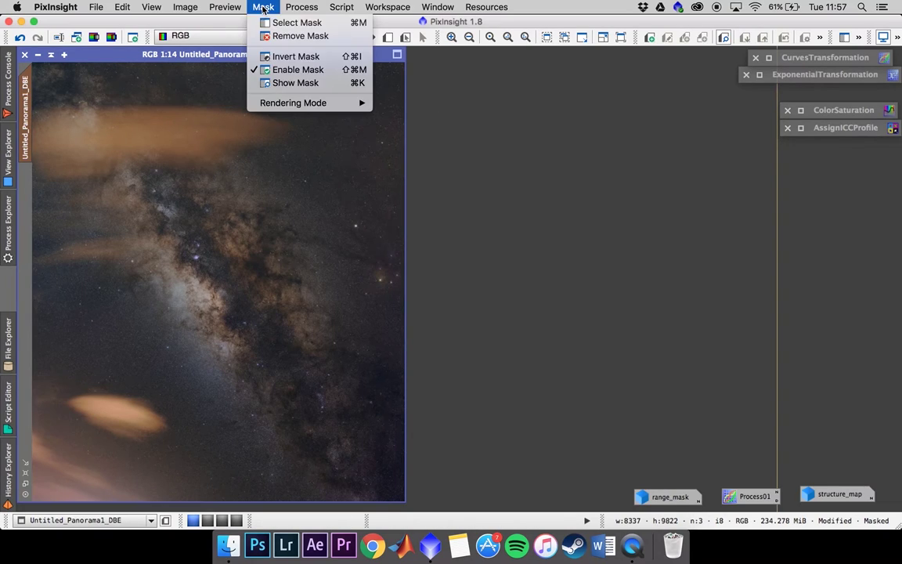
click(294, 22)
click(401, 261)
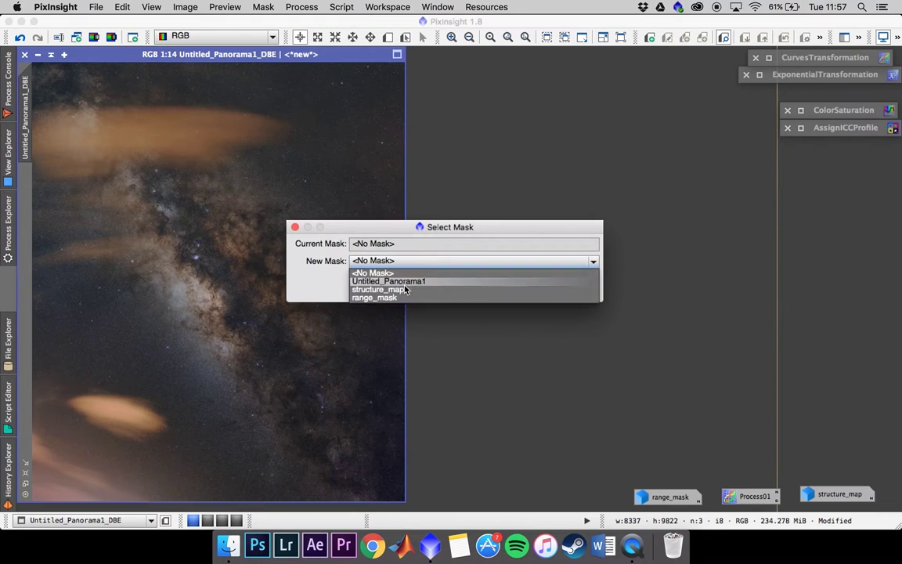
click(383, 290)
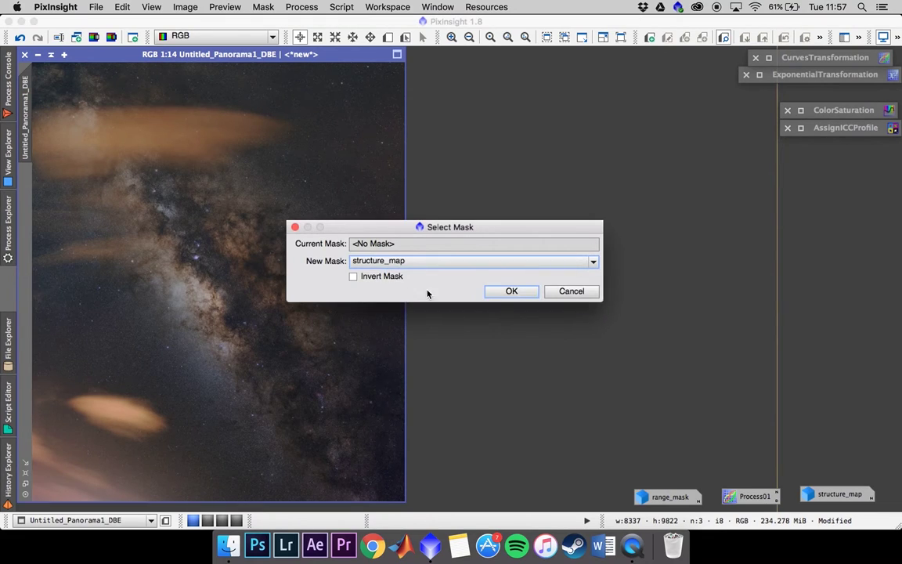
click(512, 292)
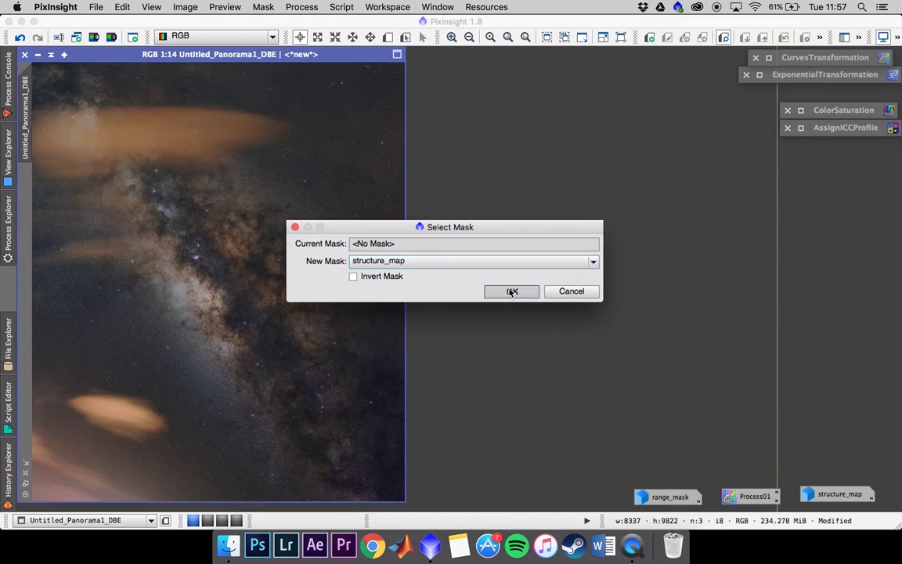
Display the structure_map mask on the panorama, invert it, and hide the mask overlay again
click(263, 6)
click(251, 81)
click(263, 7)
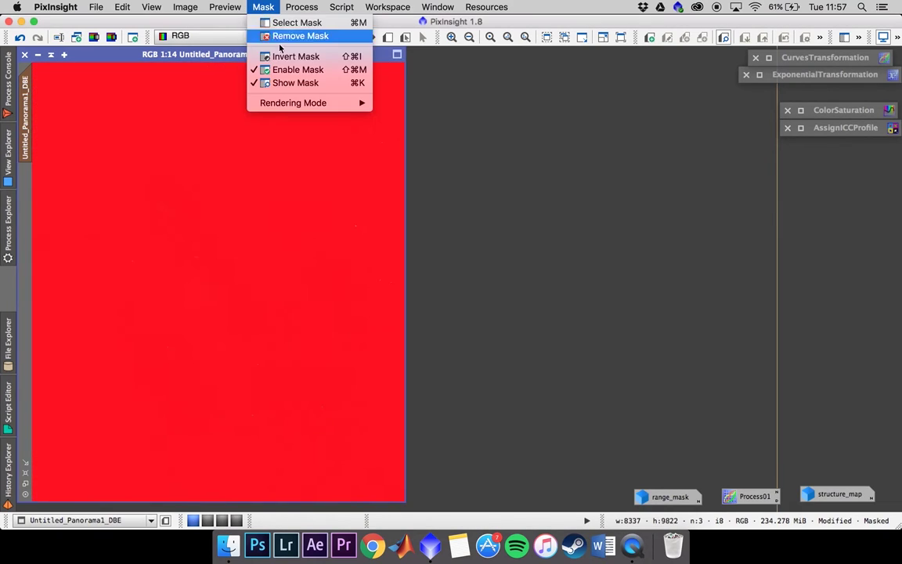
click(296, 56)
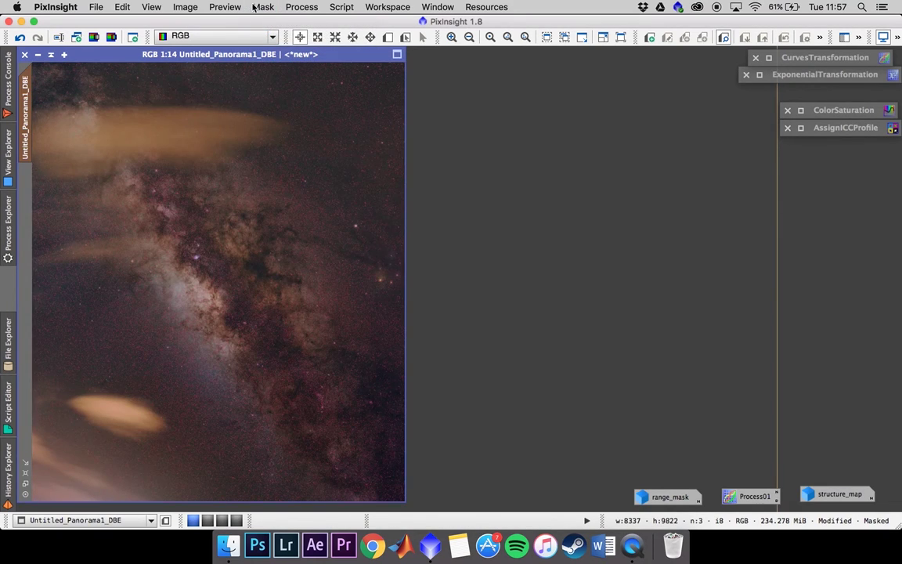
click(251, 7)
click(276, 81)
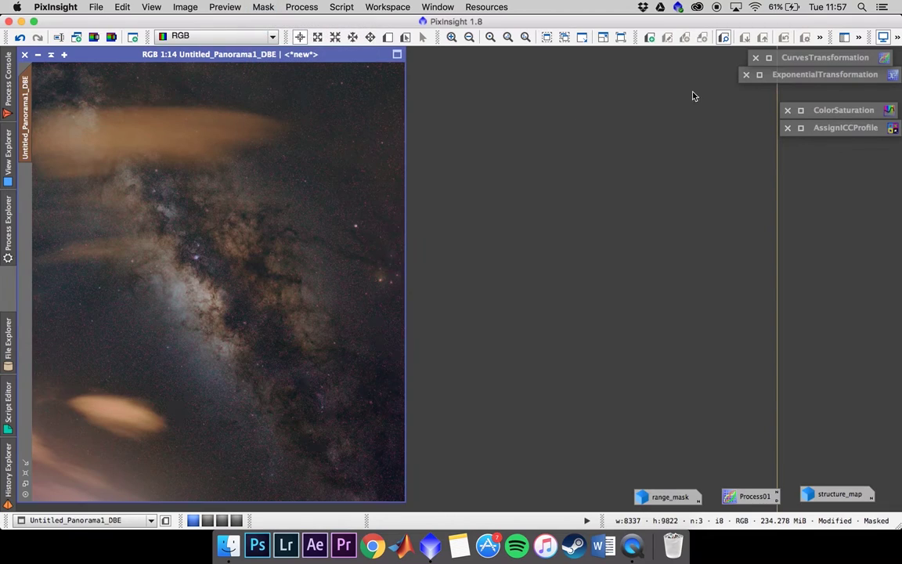
Open CurvesTransformation with a real-time preview and form an RGB/K S-curve with points at 0.75983/0.82490 and 0.18341/0.17315
double_click(823, 57)
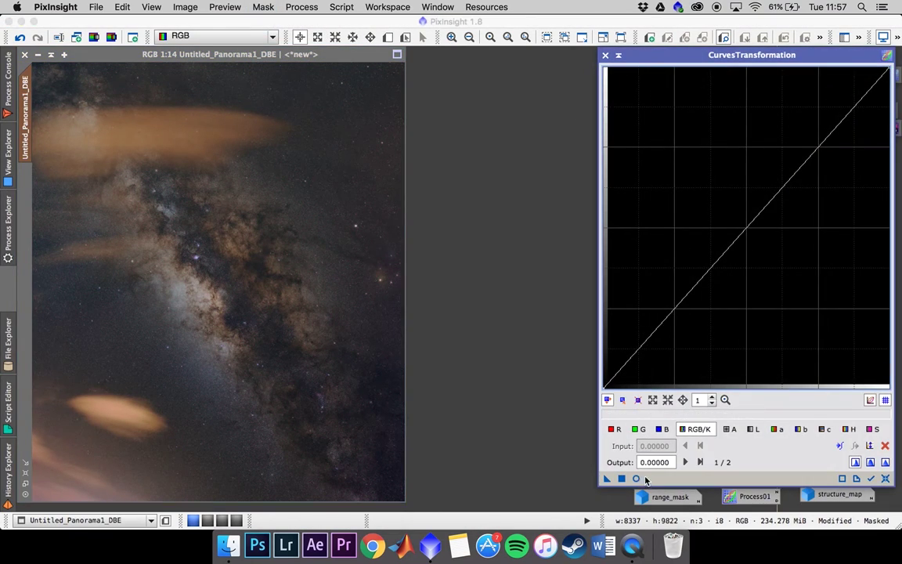
click(636, 479)
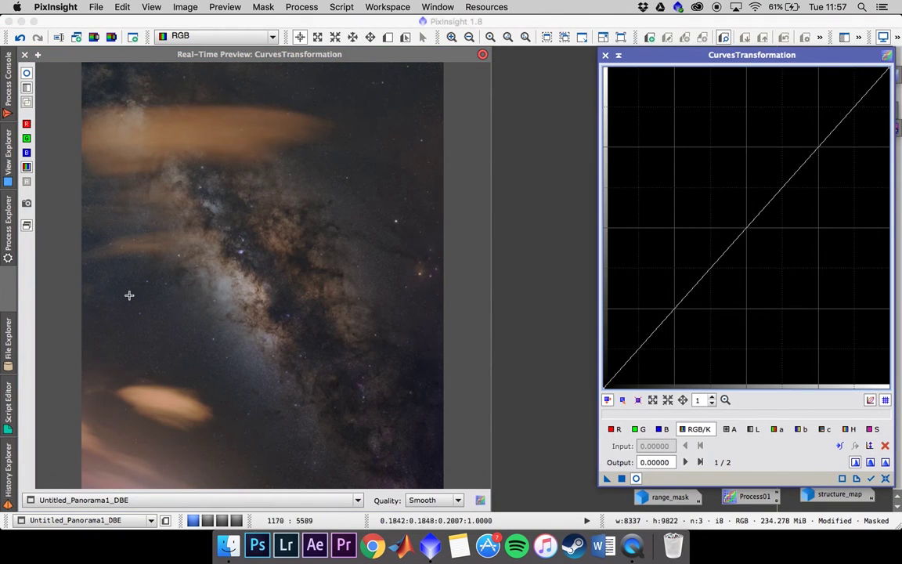
click(828, 134)
drag(828, 133, 821, 123)
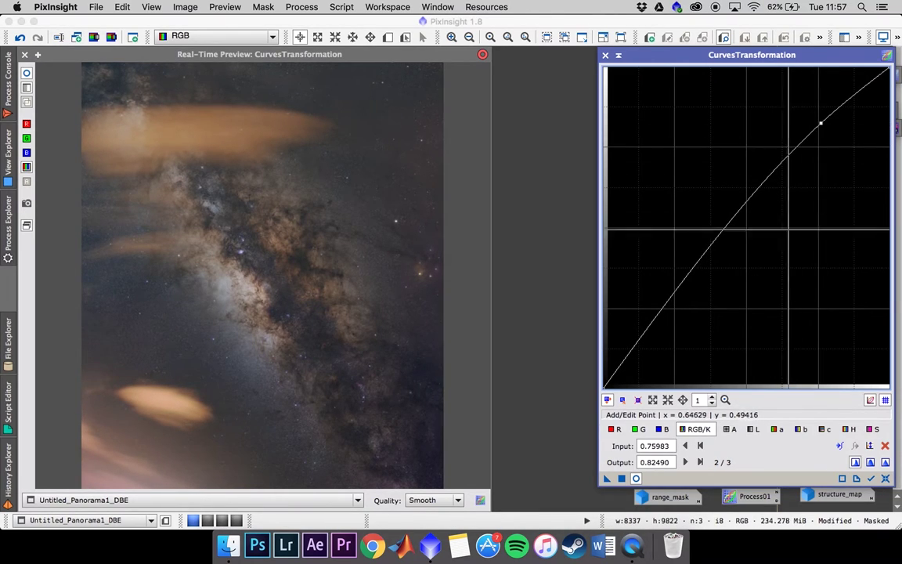
drag(649, 325, 656, 333)
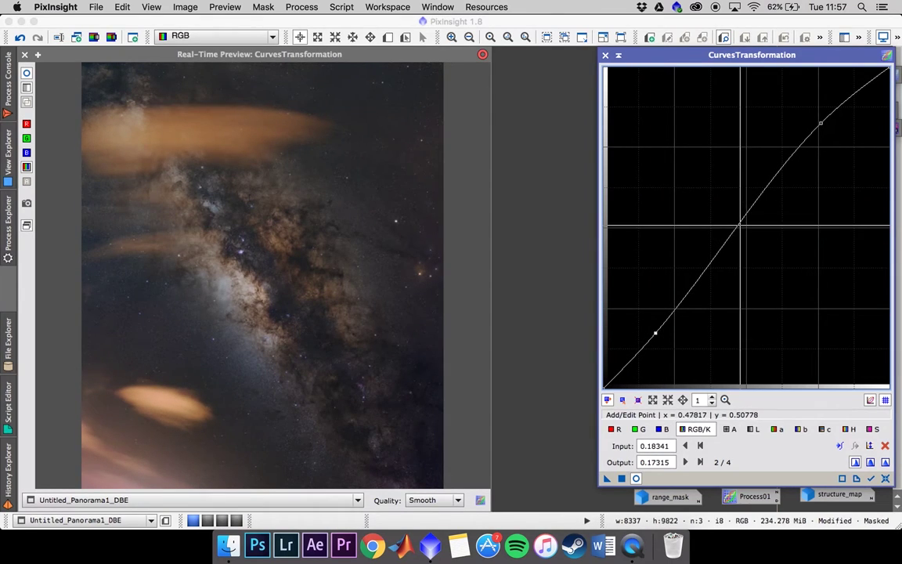
Refine the S-curve by adding a midpoint at 0.48253/0.50195 and shifting the lower point slightly toward a higher input
click(736, 225)
drag(736, 225, 737, 222)
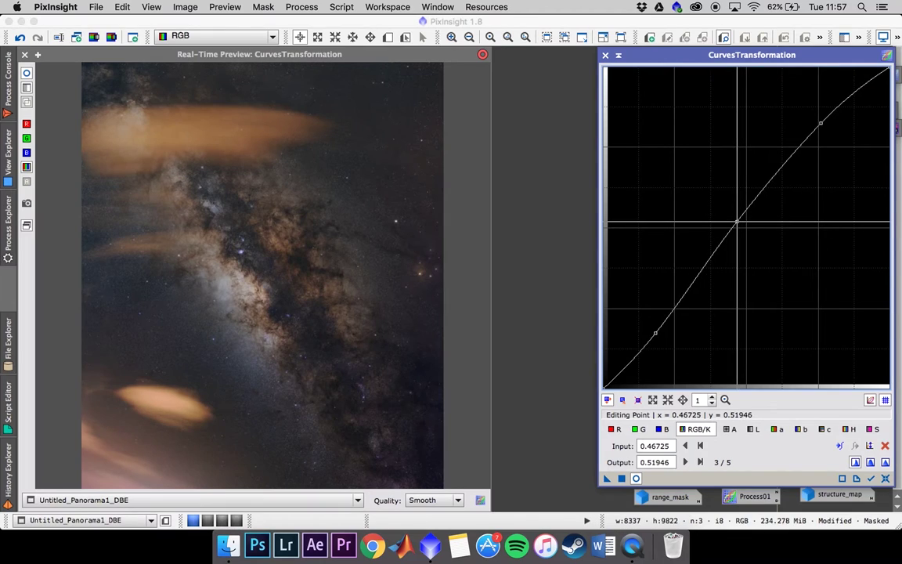
drag(655, 332, 660, 334)
mouse_move(736, 222)
mouse_down()
mouse_move(738, 235)
mouse_move(741, 228)
mouse_up()
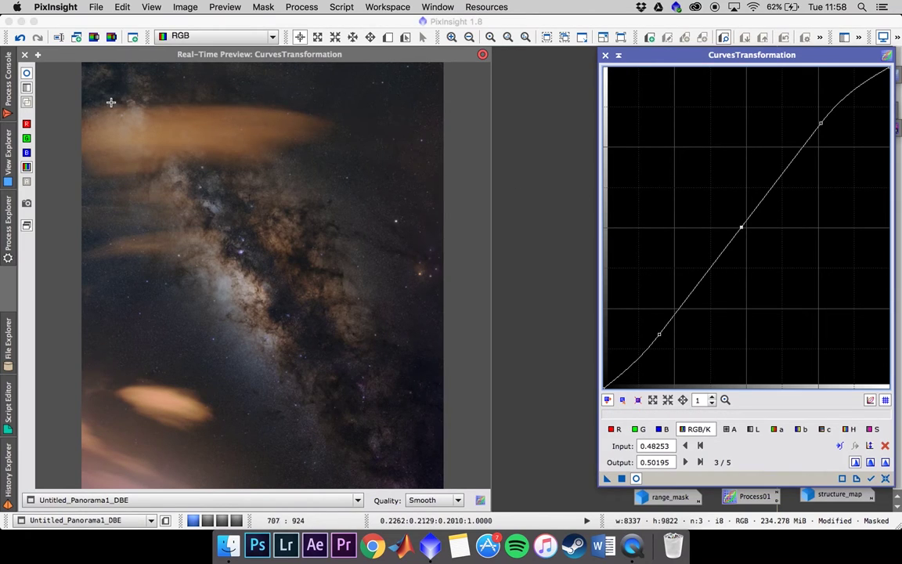
Close the real-time preview and apply the S-curve to the panorama through the inverted structure_map mask
click(24, 55)
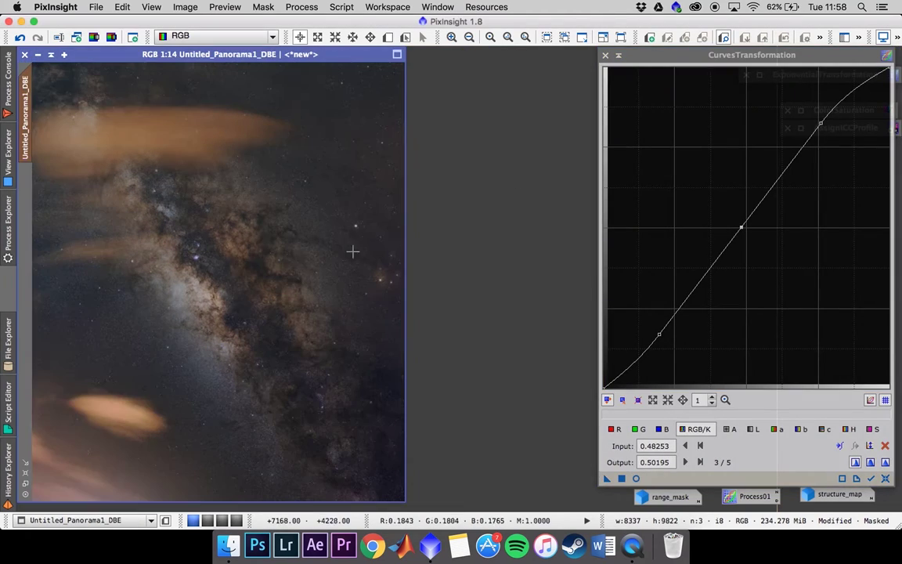
scroll(266, 251, up, 4)
scroll(170, 288, up, 4)
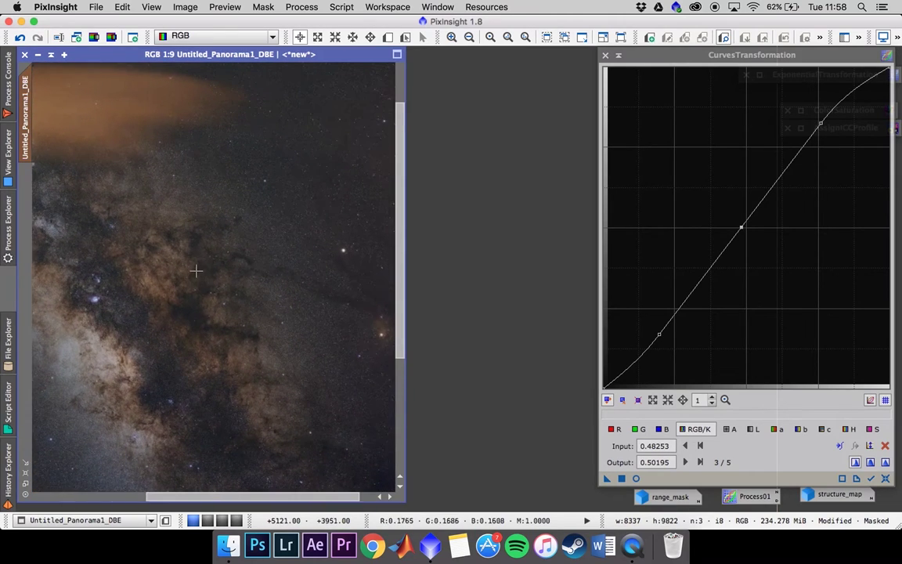
drag(611, 481, 185, 312)
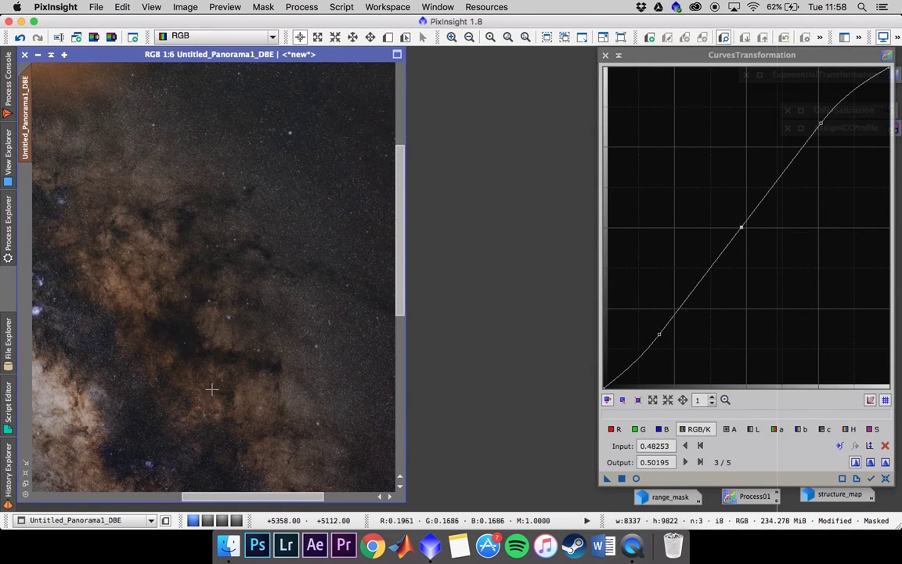
Examine the Milky Way core and dark dust lanes at several zoom levels to judge the contrast
scroll(252, 342, down, 4)
scroll(255, 360, down, 4)
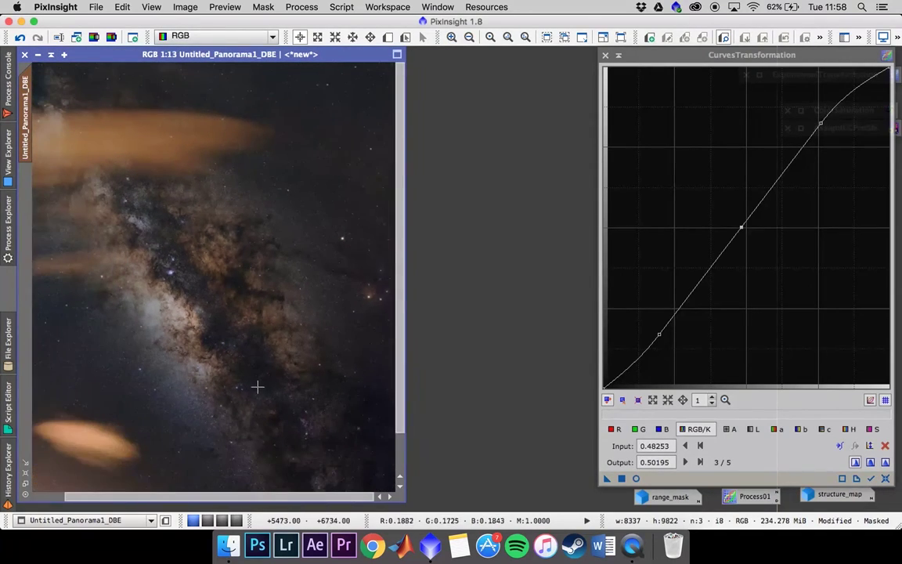
scroll(310, 432, up, 3)
scroll(297, 403, up, 4)
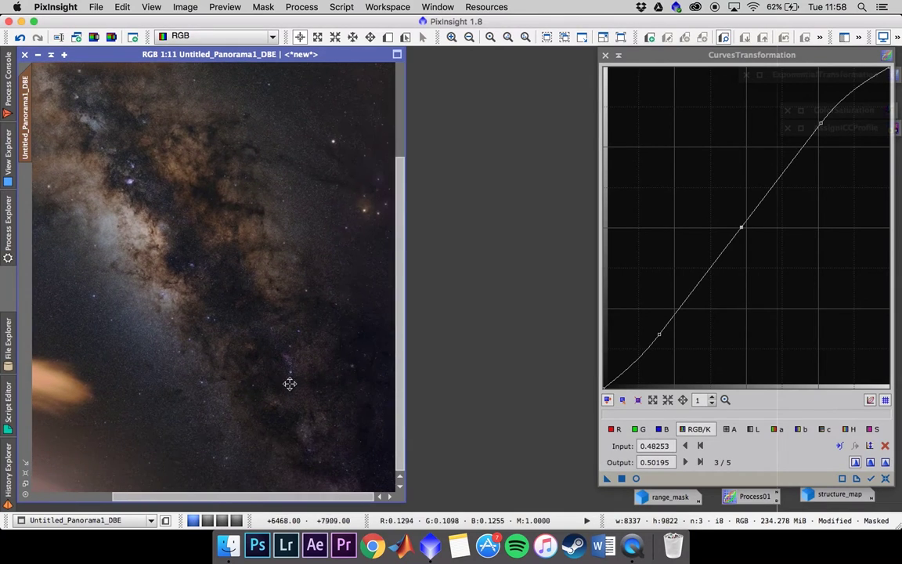
scroll(297, 403, down, 5)
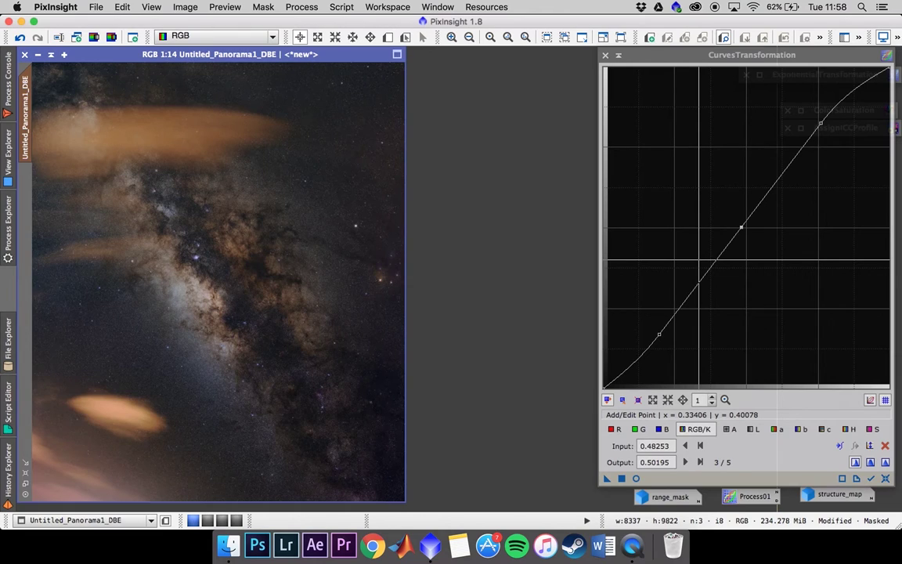
scroll(238, 274, up, 3)
scroll(237, 269, down, 2)
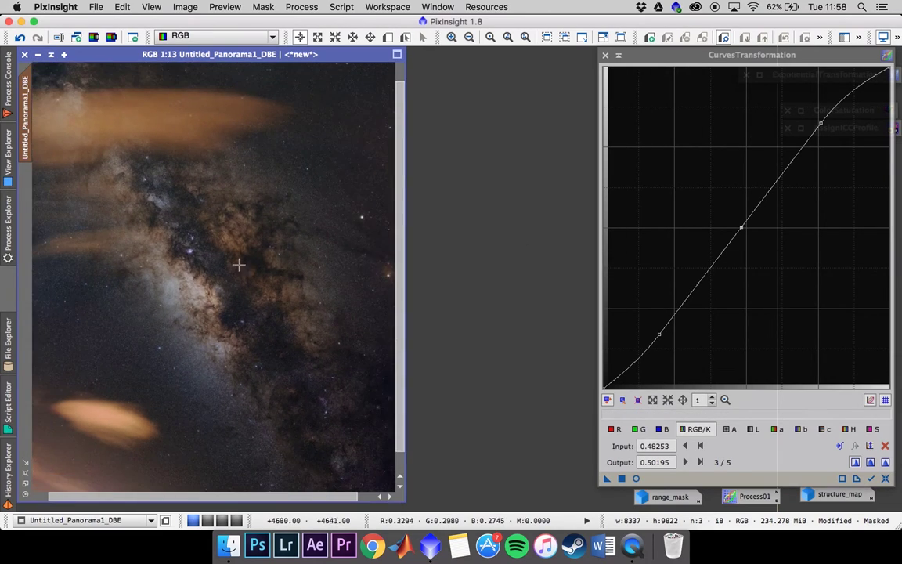
scroll(249, 243, down, 1)
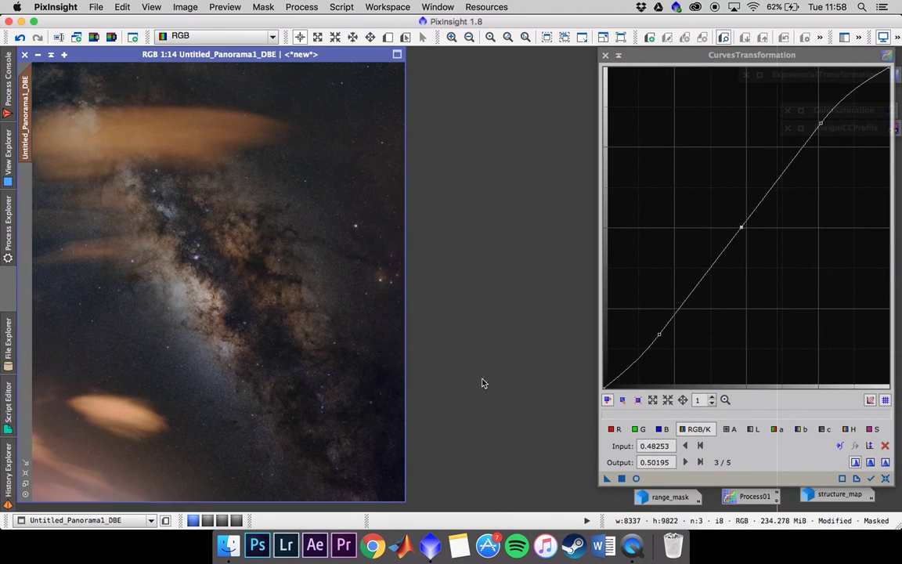
Reset CurvesTransformation to its defaults and compare the panorama before and after the S-curve by undoing and redoing it
click(885, 479)
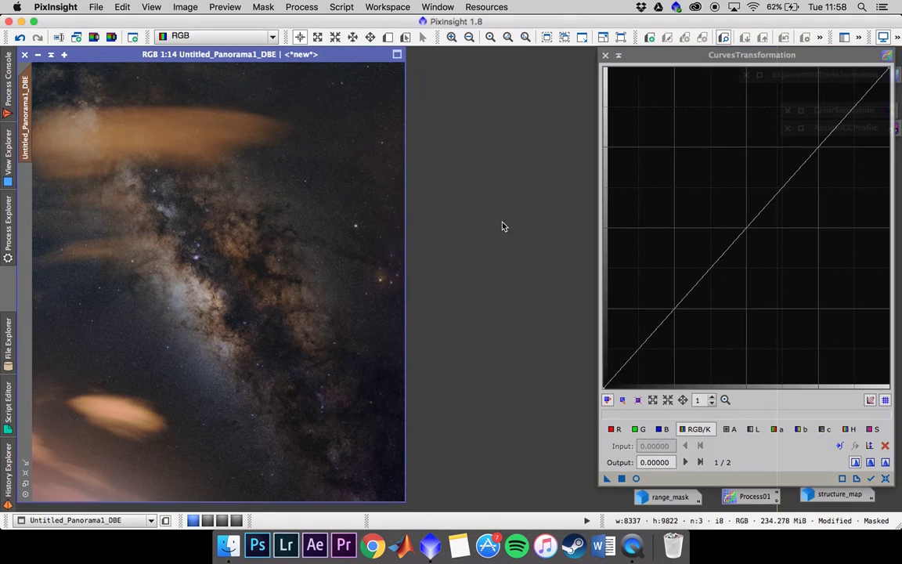
click(21, 38)
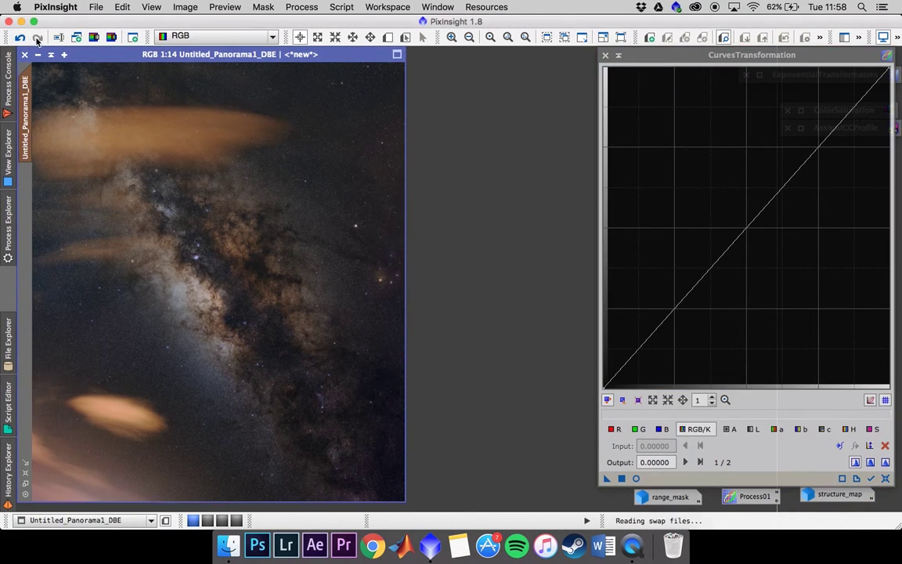
click(20, 38)
click(20, 37)
click(36, 37)
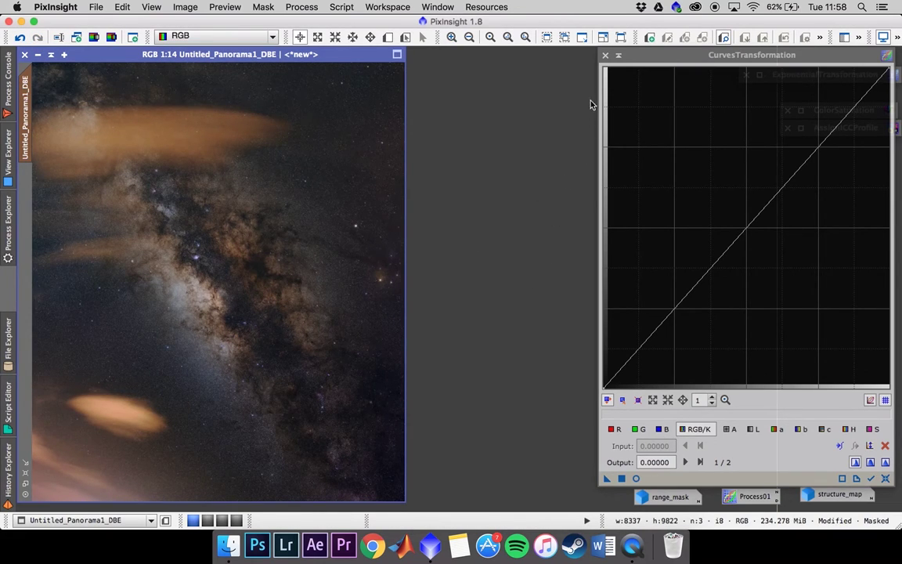
Apply an ExponentialTransformation to the masked panorama with Power of Inverted Pixels, order 0.5, smoothing 0.00 and the lightness mask enabled
click(618, 54)
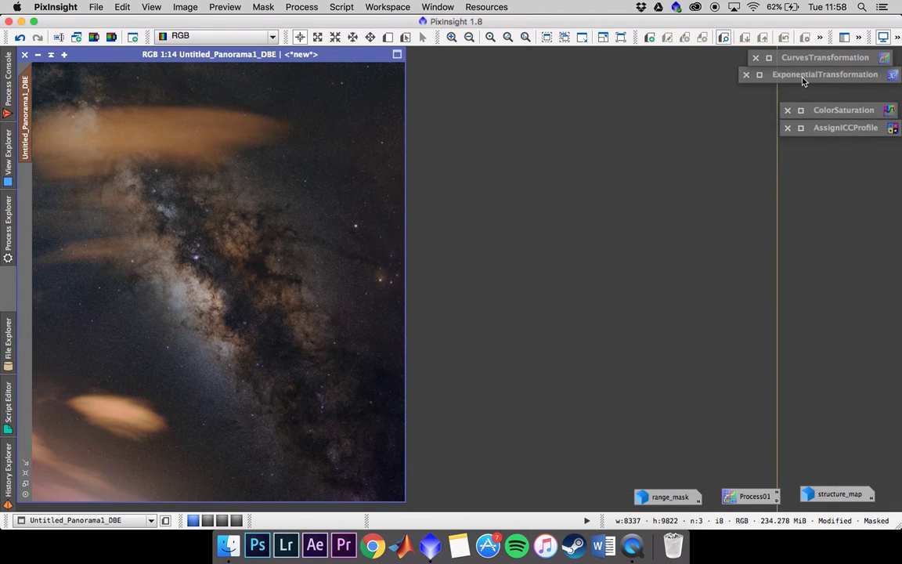
double_click(803, 81)
drag(745, 189, 620, 146)
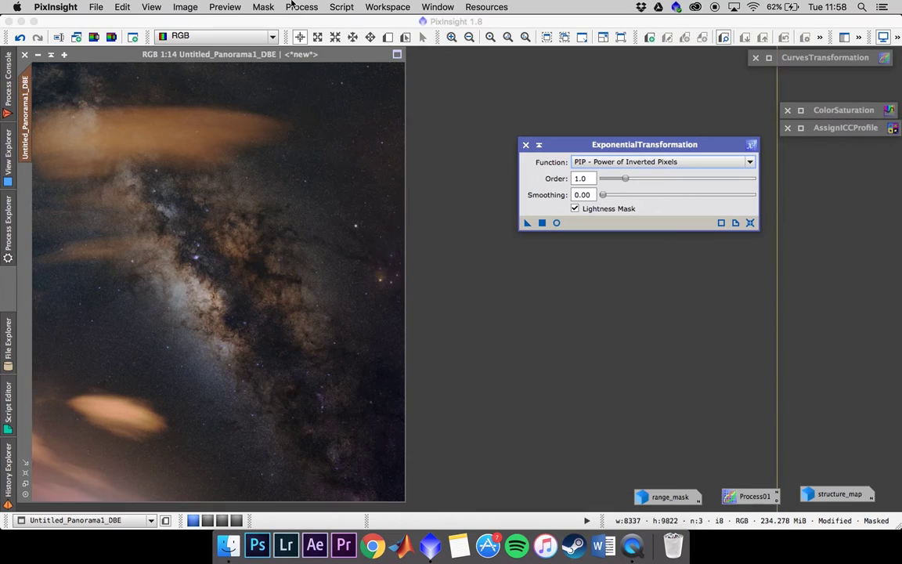
click(476, 120)
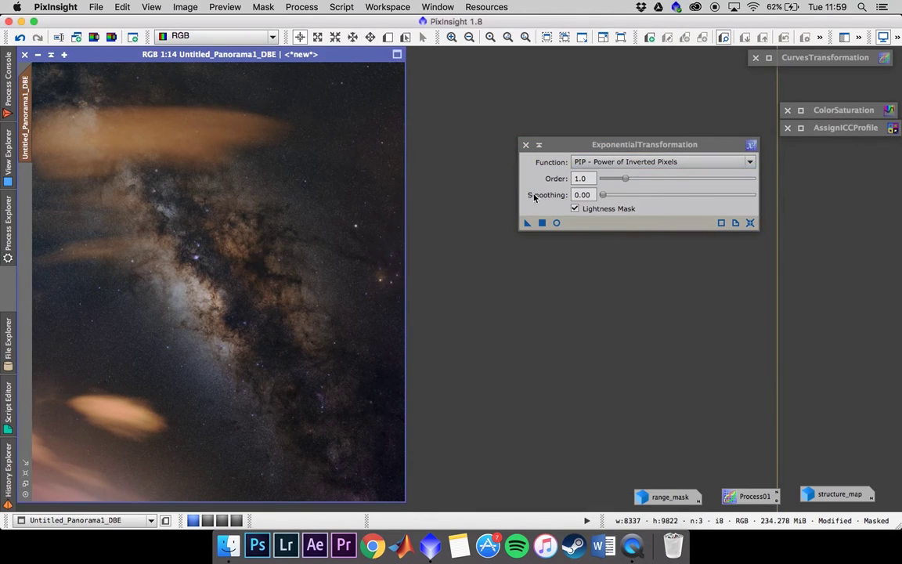
scroll(272, 238, up, 5)
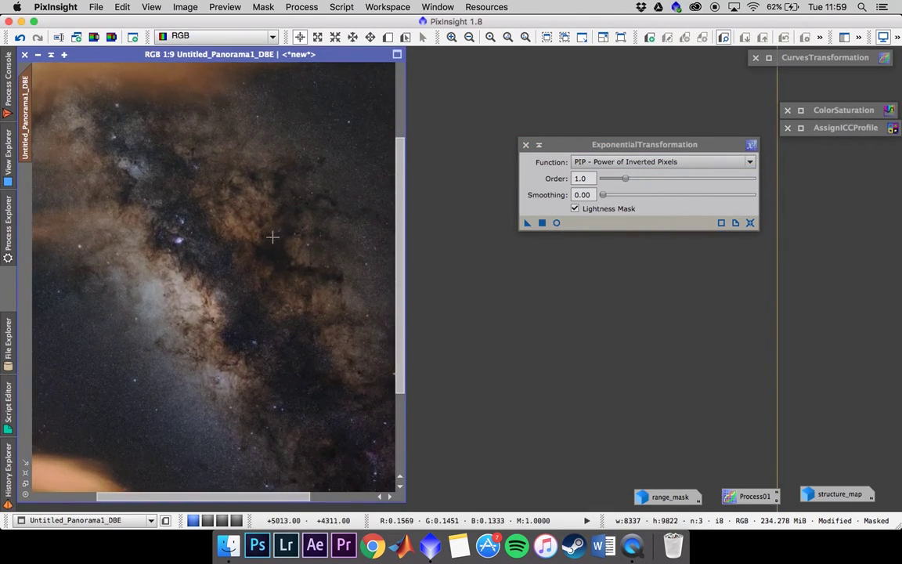
scroll(272, 239, up, 3)
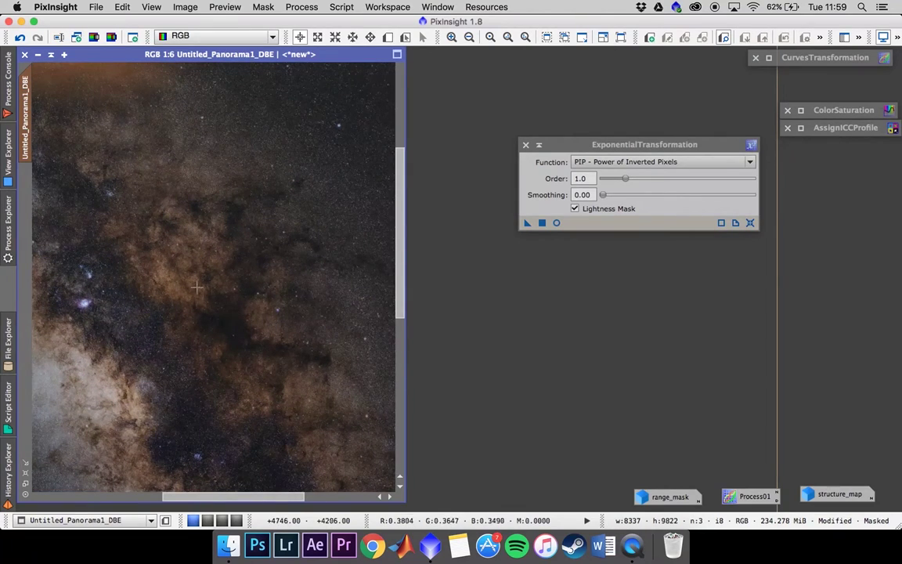
scroll(244, 302, down, 9)
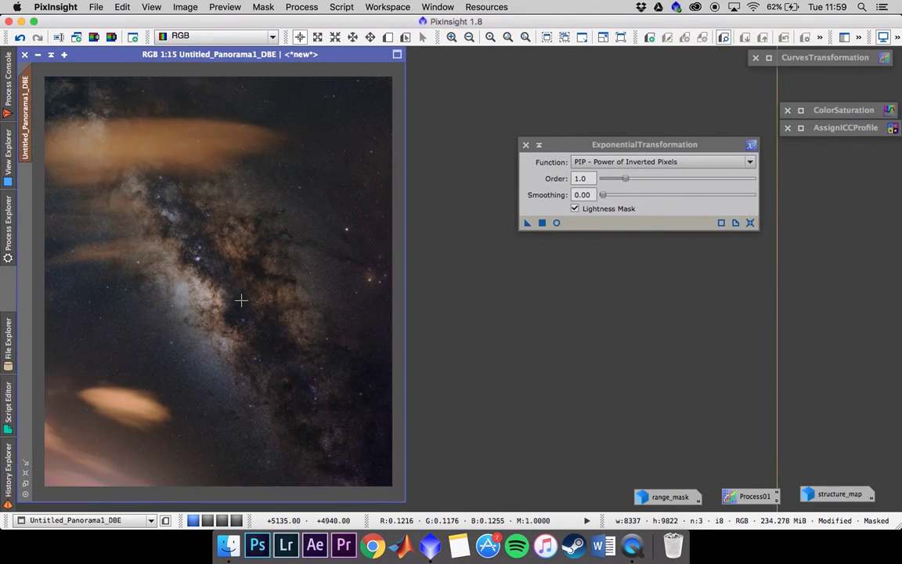
scroll(179, 258, up, 1)
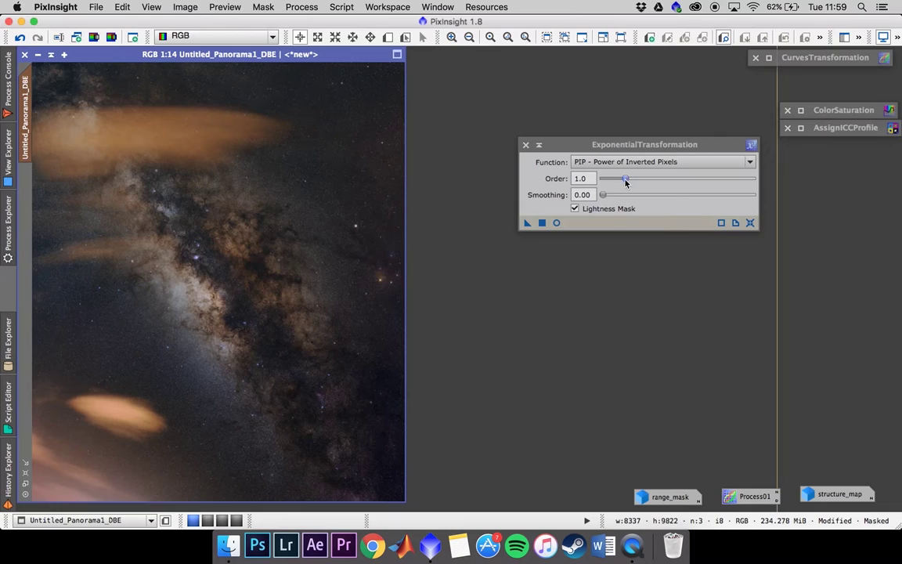
drag(626, 181, 619, 182)
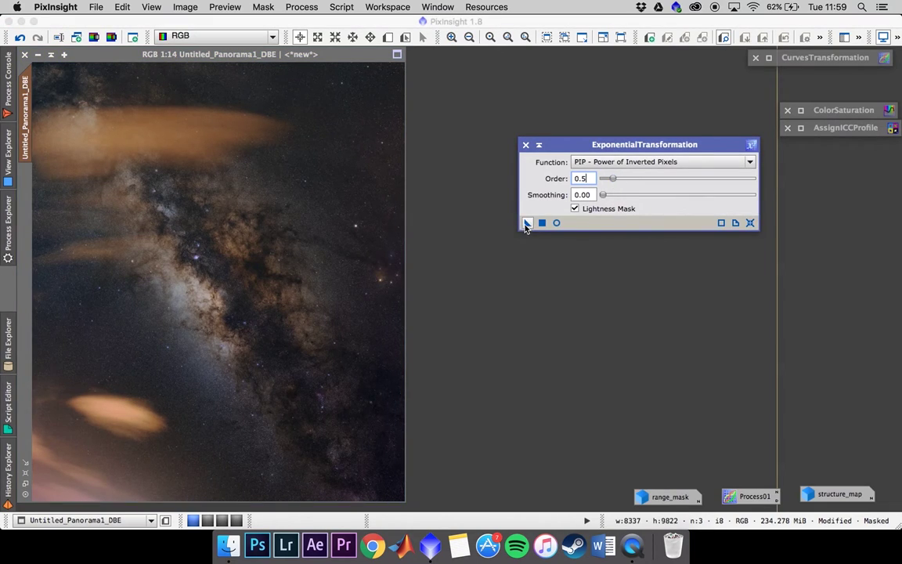
drag(496, 241, 318, 274)
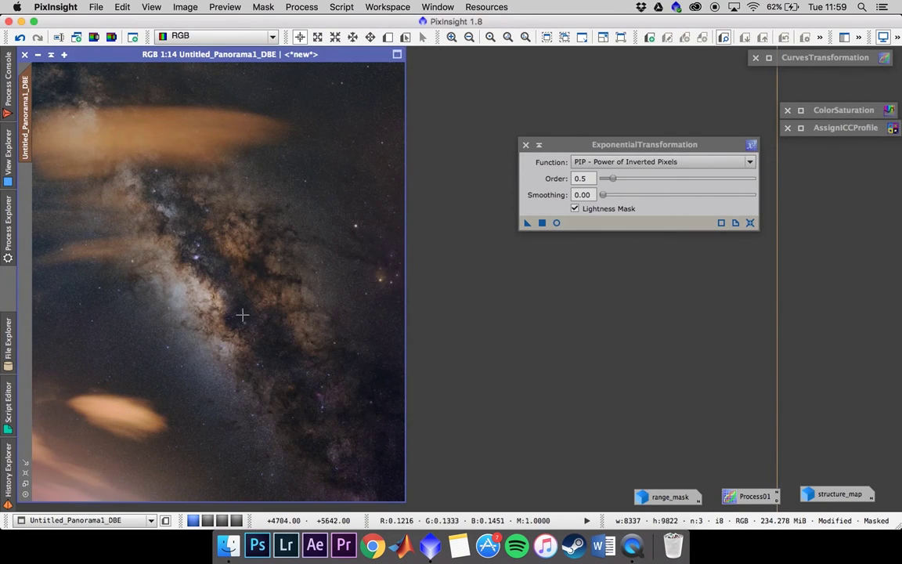
Compare the panorama before and after the exponential stretch by repeatedly undoing and redoing it, and collapse ExponentialTransformation
click(18, 37)
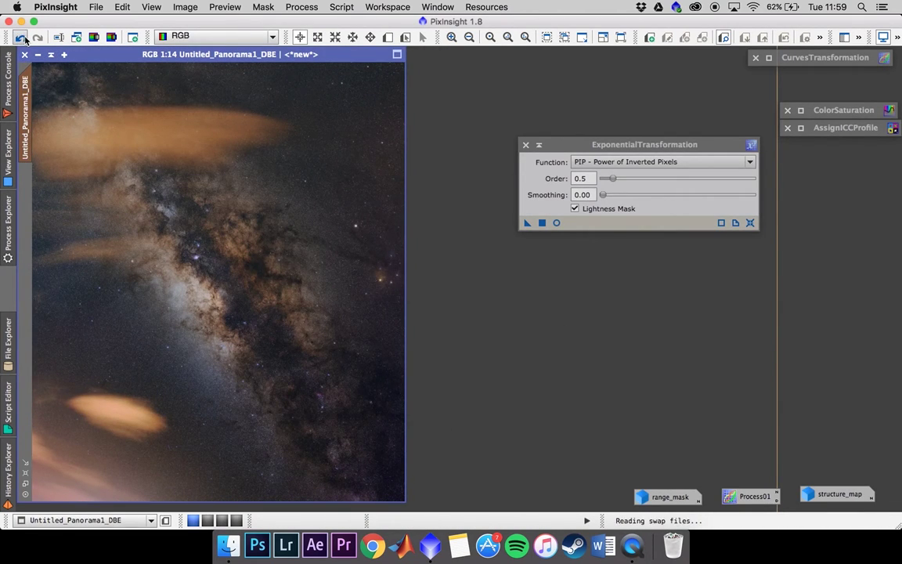
click(37, 38)
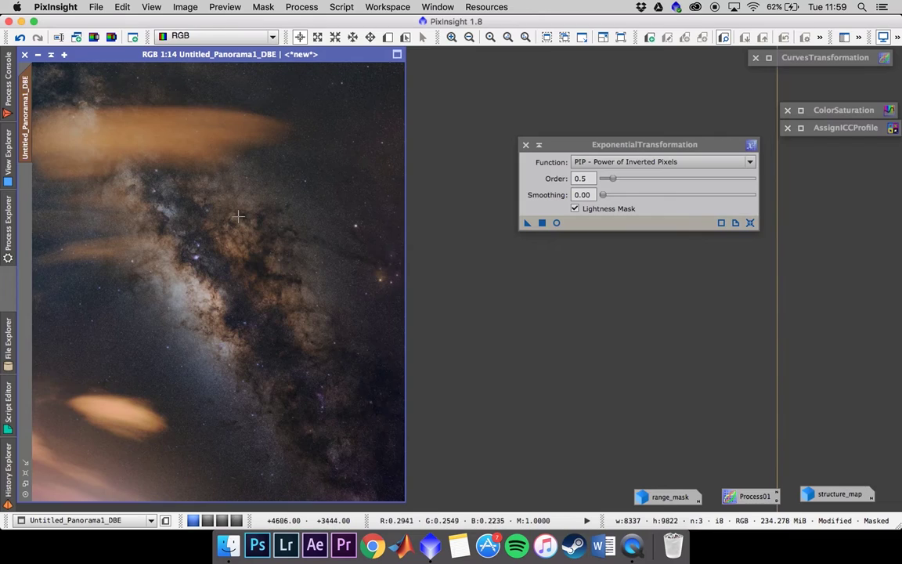
click(20, 37)
click(38, 37)
click(21, 39)
click(35, 38)
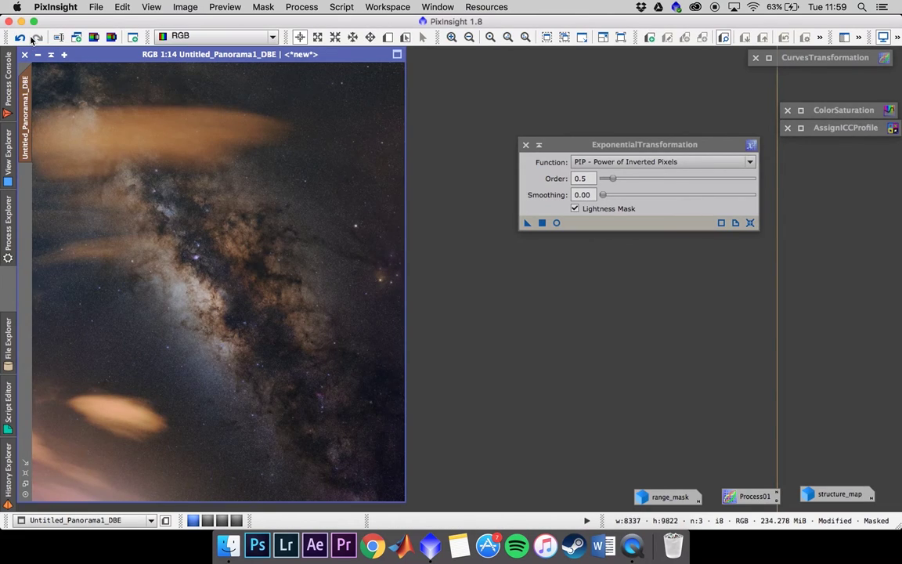
click(20, 38)
click(37, 37)
click(539, 146)
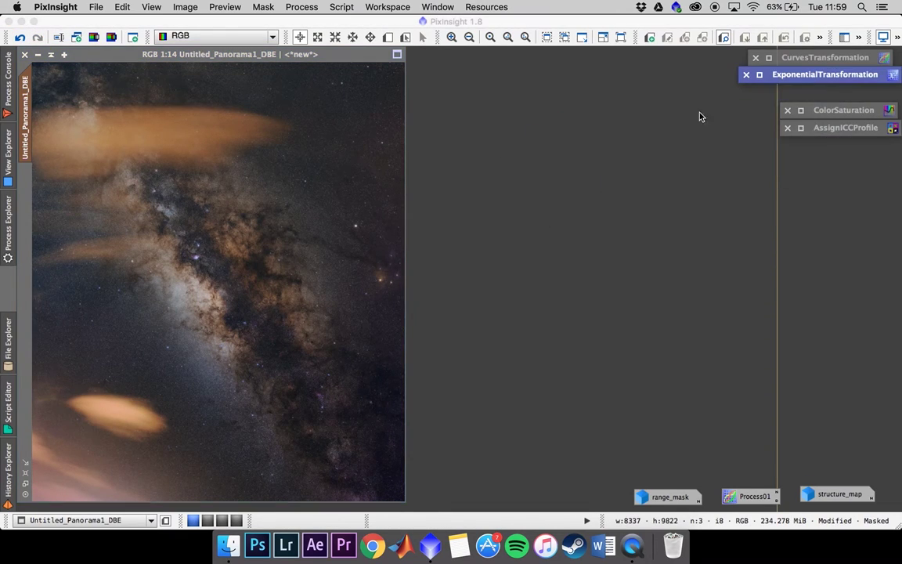
Preview a mild RGB/K S-curve with points at 0.19651/0.17704 and 0.81223/0.81518, and apply it to the panorama
double_click(797, 65)
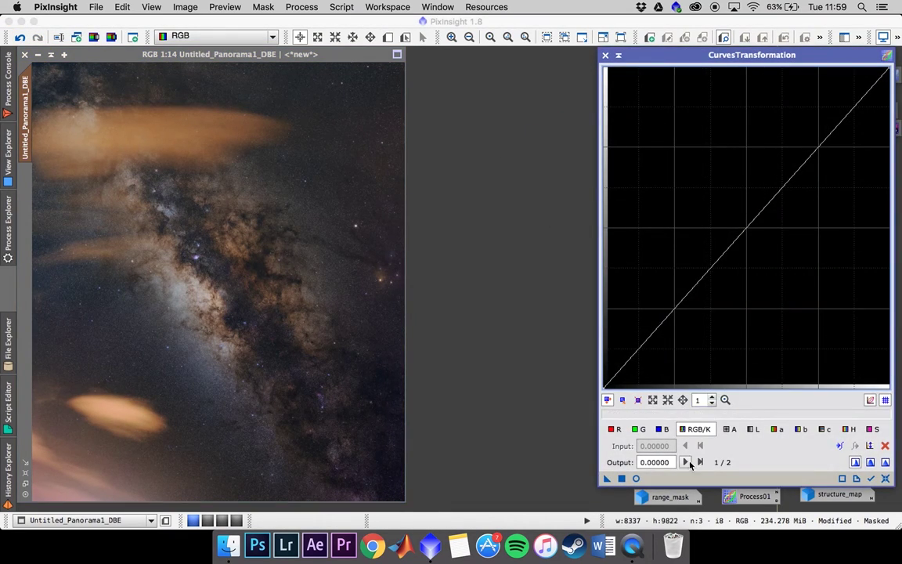
click(636, 478)
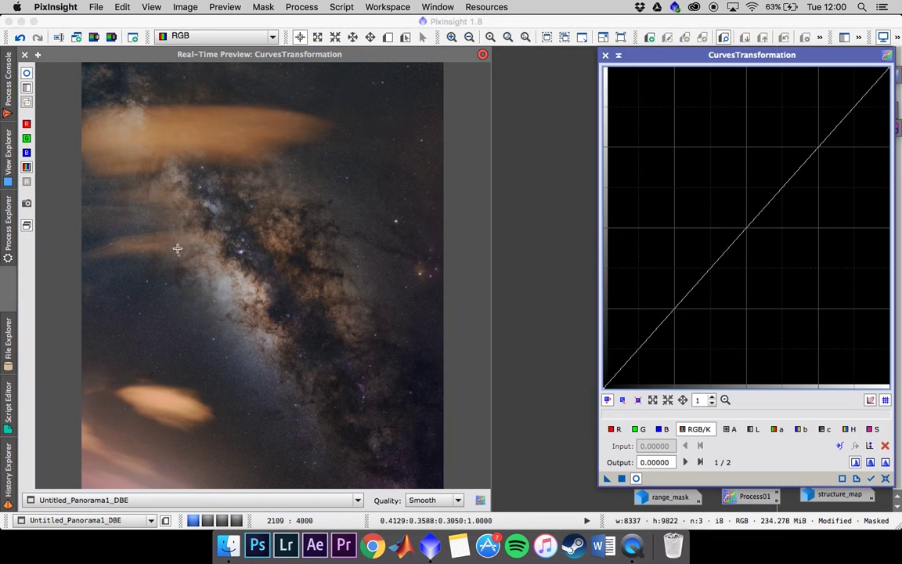
drag(653, 329, 660, 332)
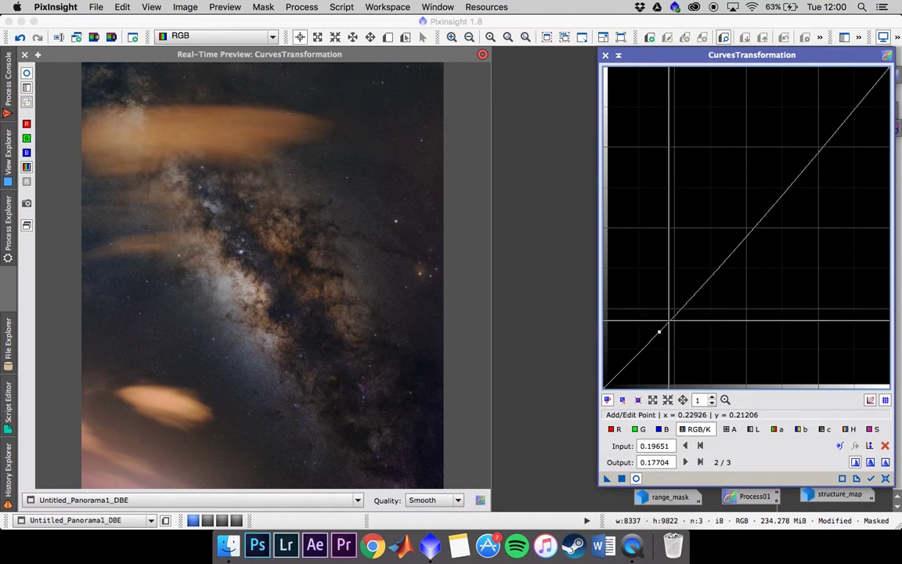
drag(838, 128, 835, 126)
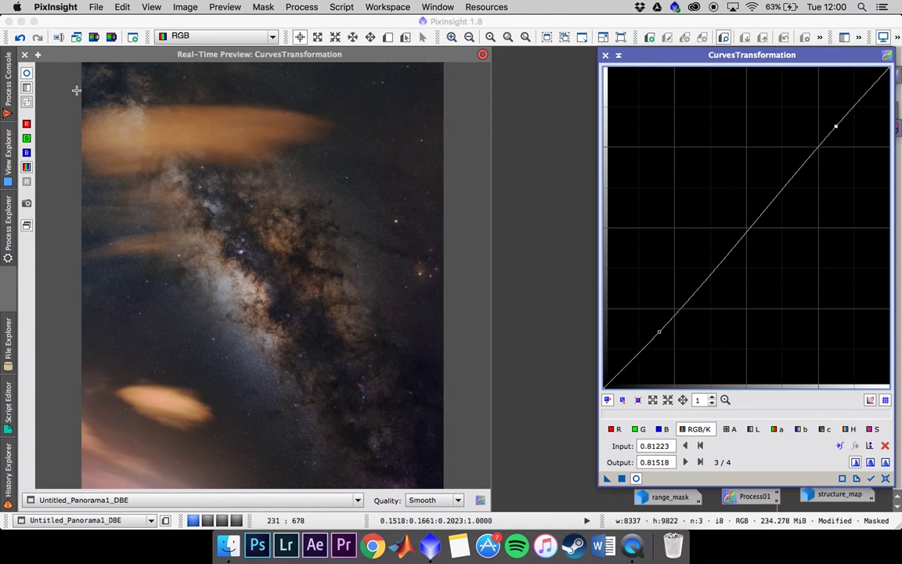
click(27, 74)
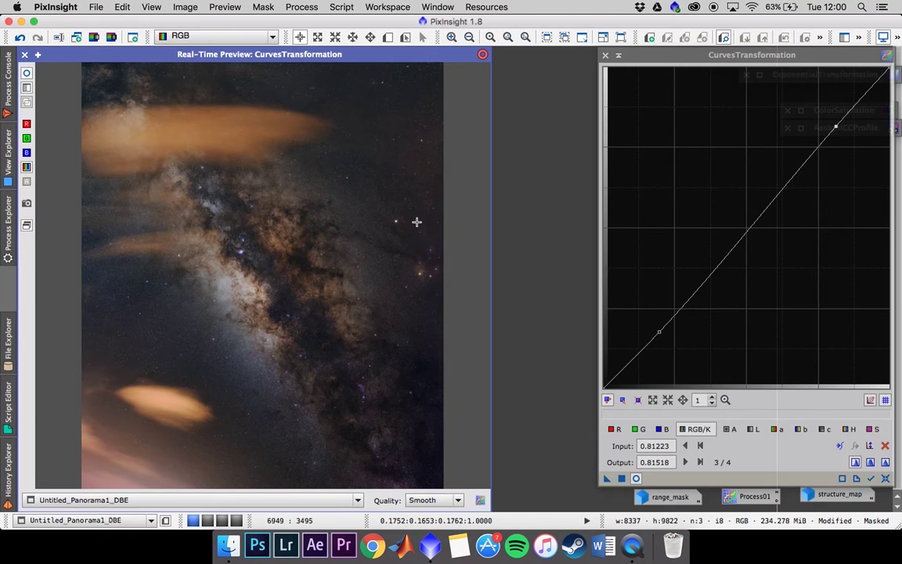
click(25, 54)
drag(607, 478, 362, 416)
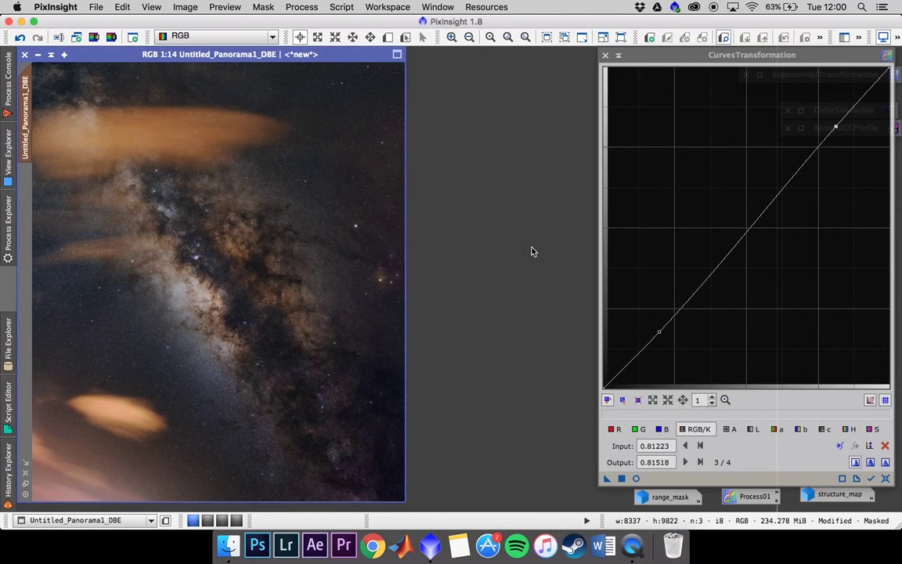
Collapse CurvesTransformation and compare the panorama before and after the mild S-curve
click(623, 65)
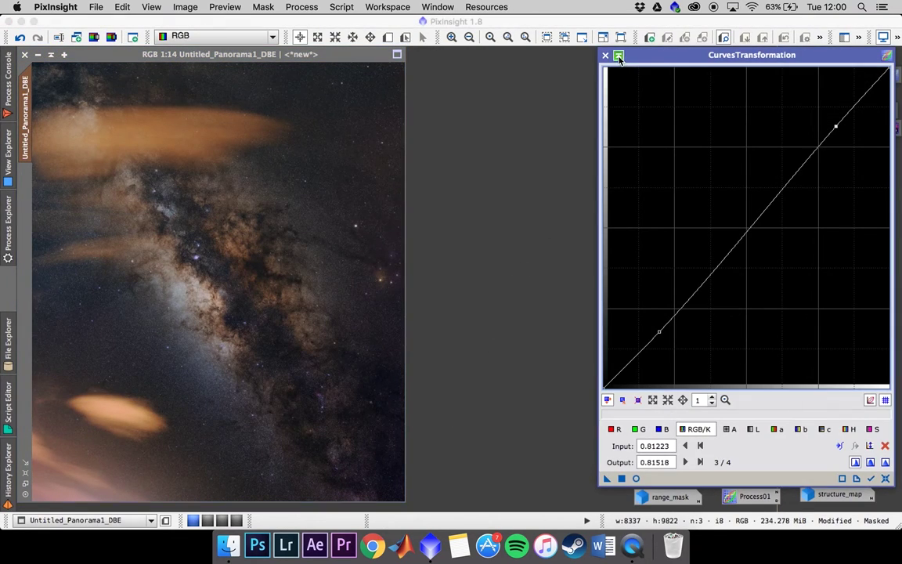
click(619, 56)
click(537, 105)
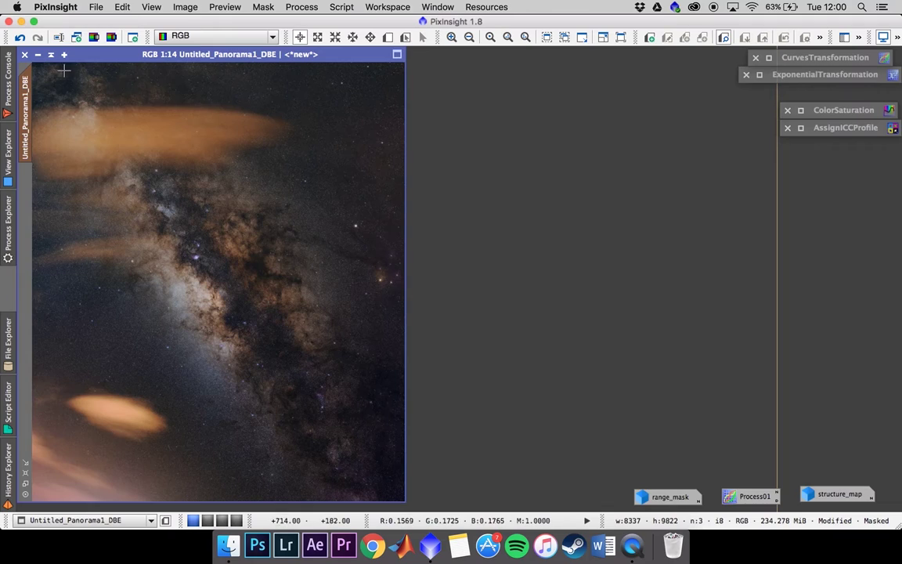
click(21, 36)
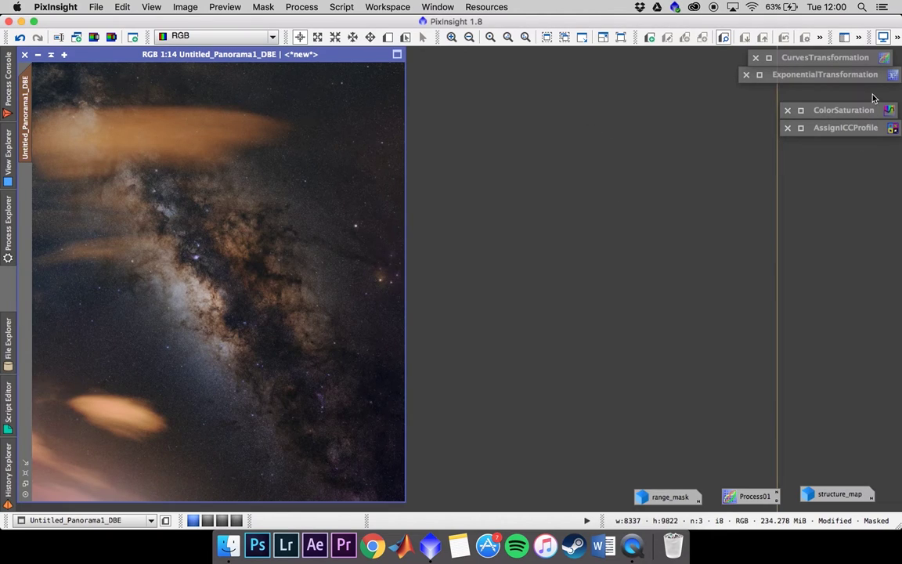
Reset CurvesTransformation, preview a saturation curve with a midpoint at 0.50000/0.53307, and apply it to the panorama
double_click(844, 58)
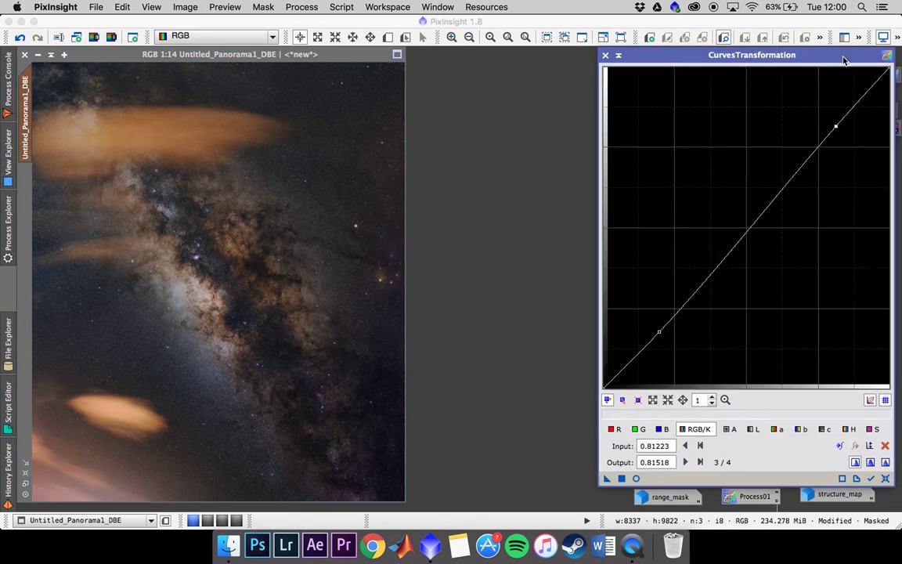
click(885, 479)
click(879, 431)
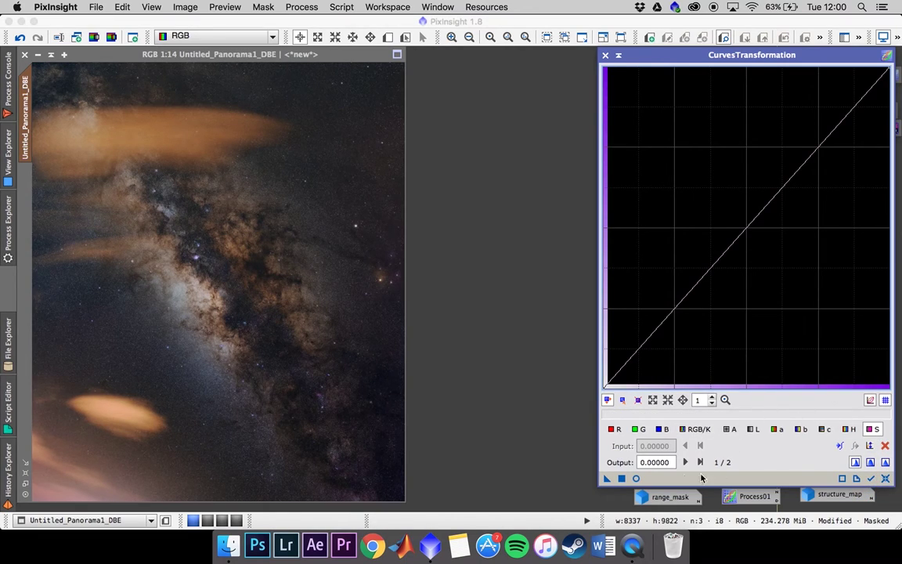
click(637, 478)
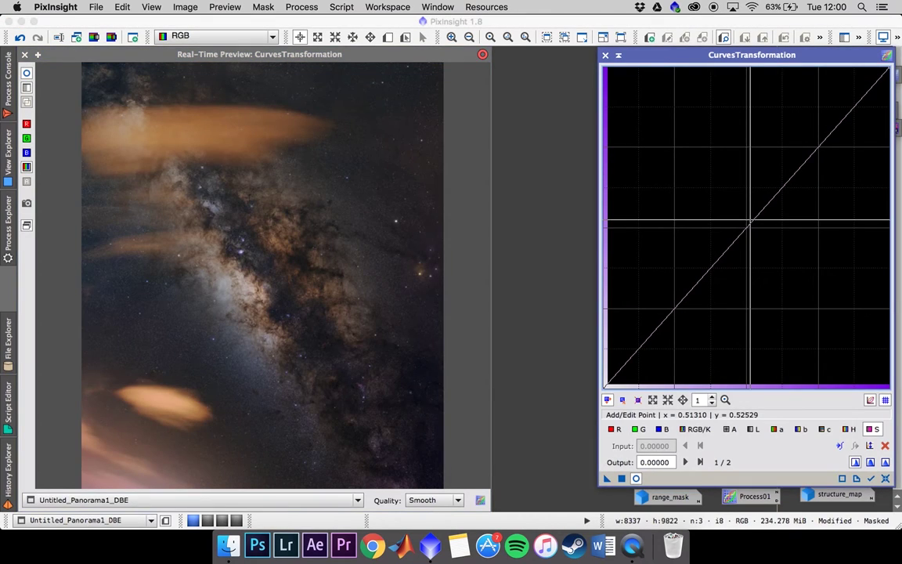
drag(748, 219, 747, 216)
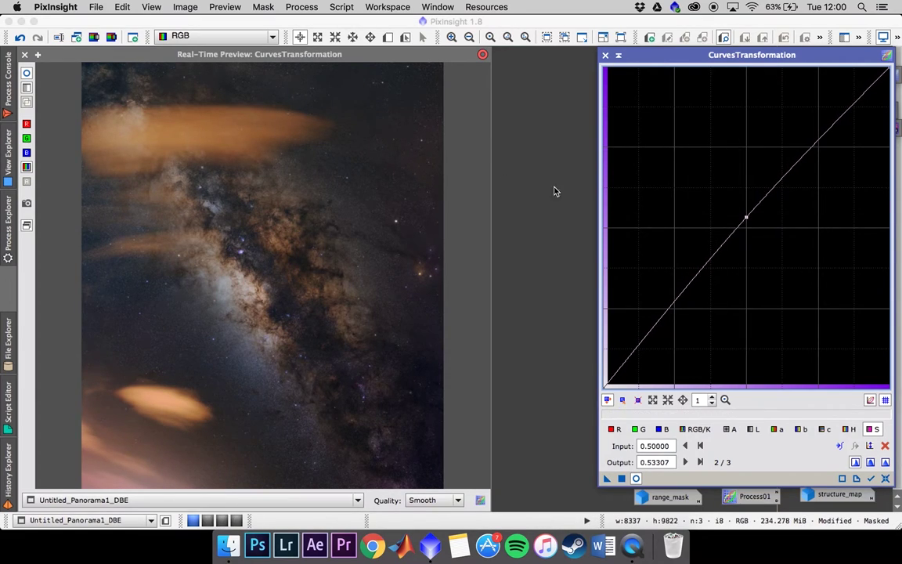
click(28, 72)
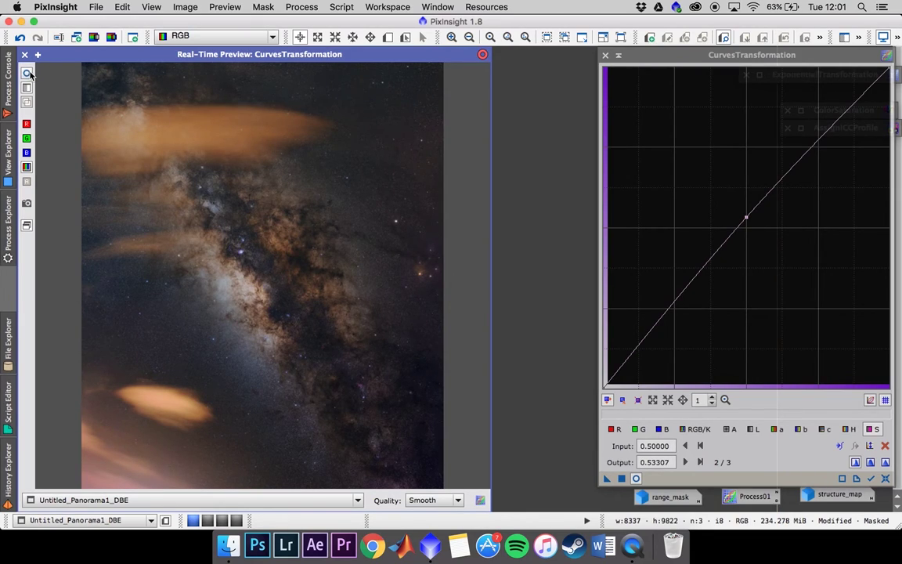
click(25, 54)
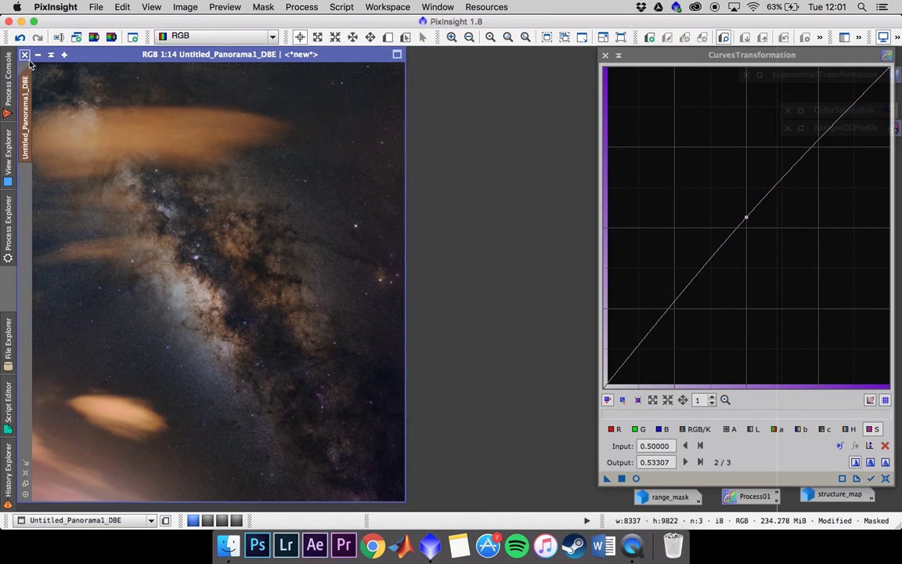
drag(611, 477, 223, 311)
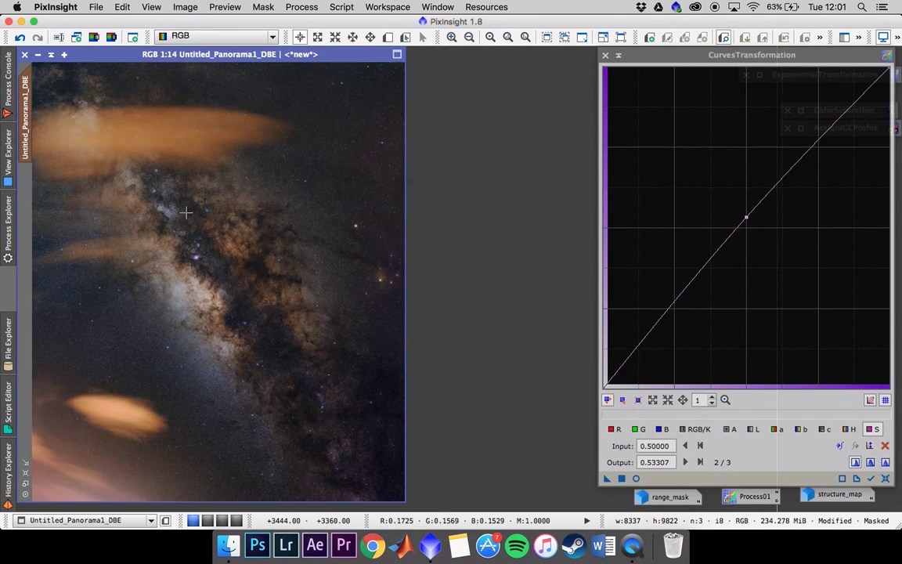
Compare the panorama before and after the saturation curve, and examine the Milky Way core and dust lanes up close
click(19, 37)
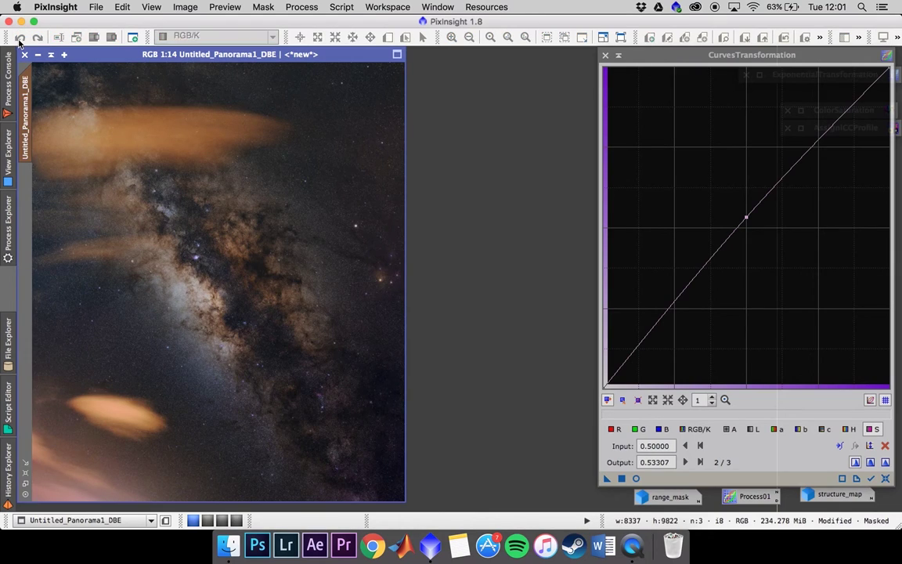
click(36, 39)
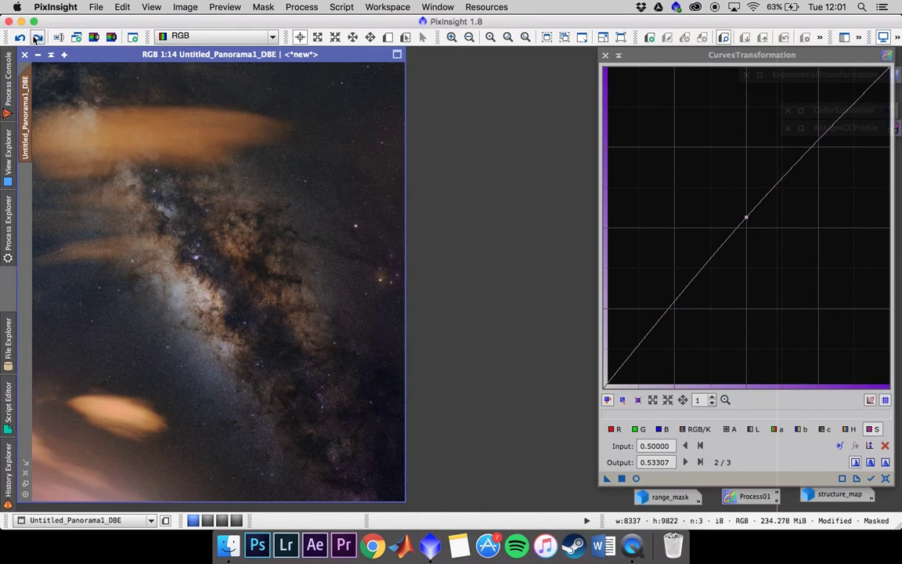
click(619, 61)
click(618, 56)
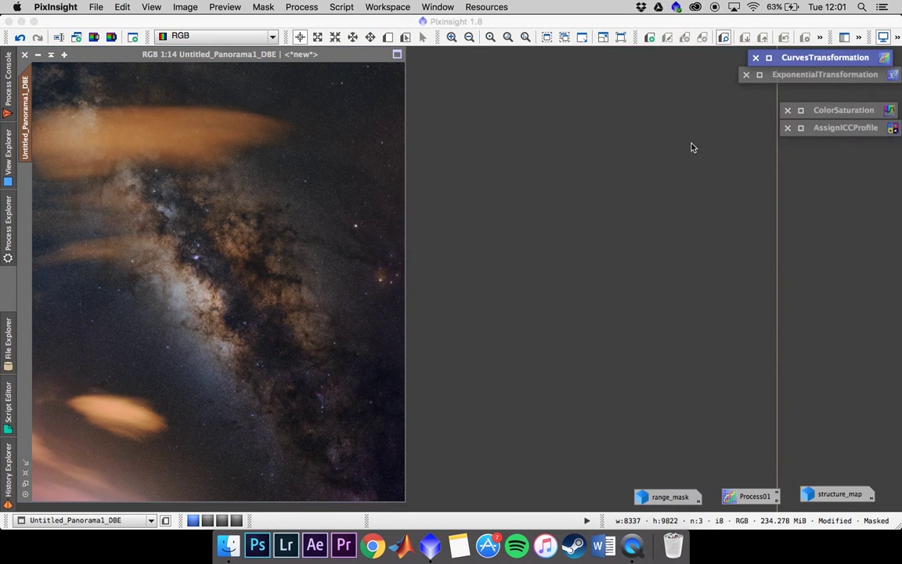
scroll(345, 313, up, 6)
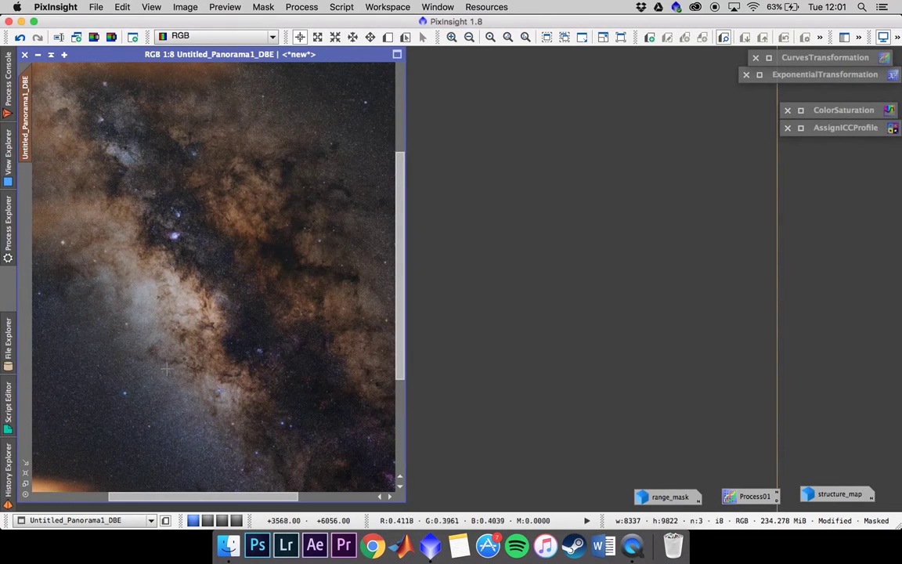
scroll(174, 366, up, 2)
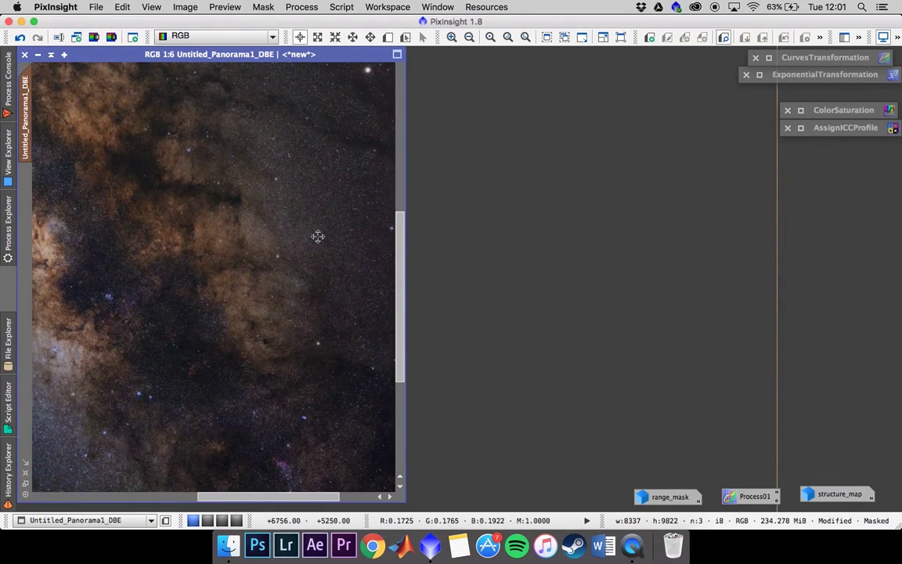
scroll(307, 303, down, 4)
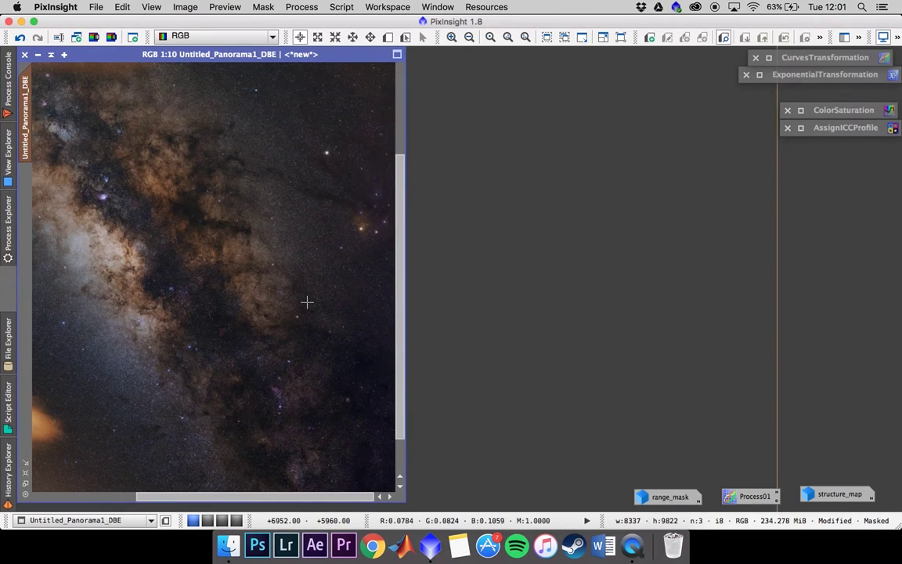
Open ColorSaturation with a real-time preview, add a curve point at hue 0.87179 with saturation 0.26364, and compare the preview with the original
scroll(307, 302, down, 4)
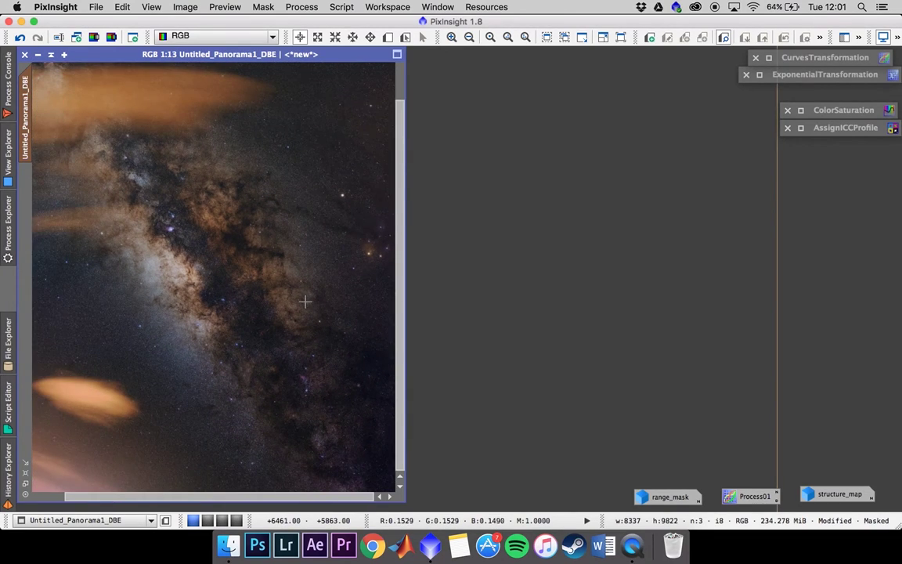
double_click(819, 117)
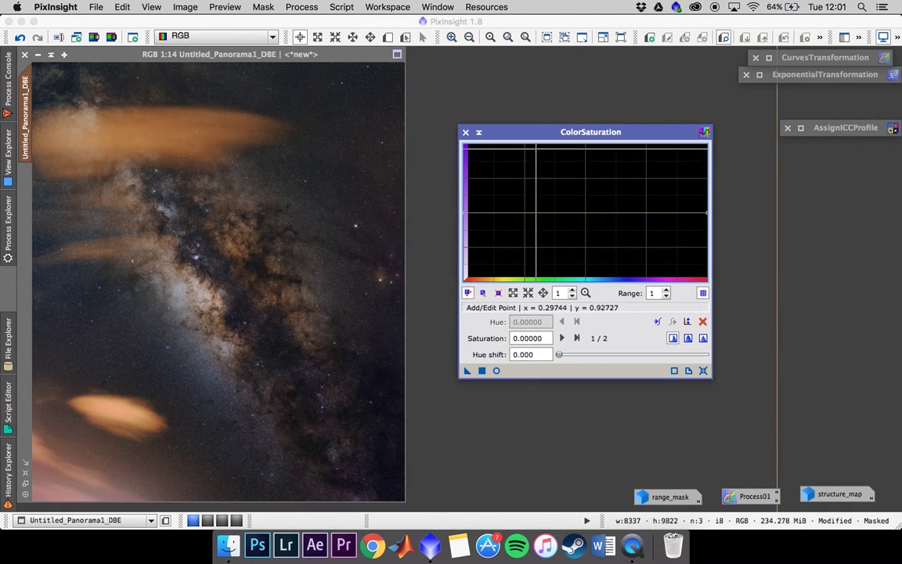
drag(539, 135, 721, 186)
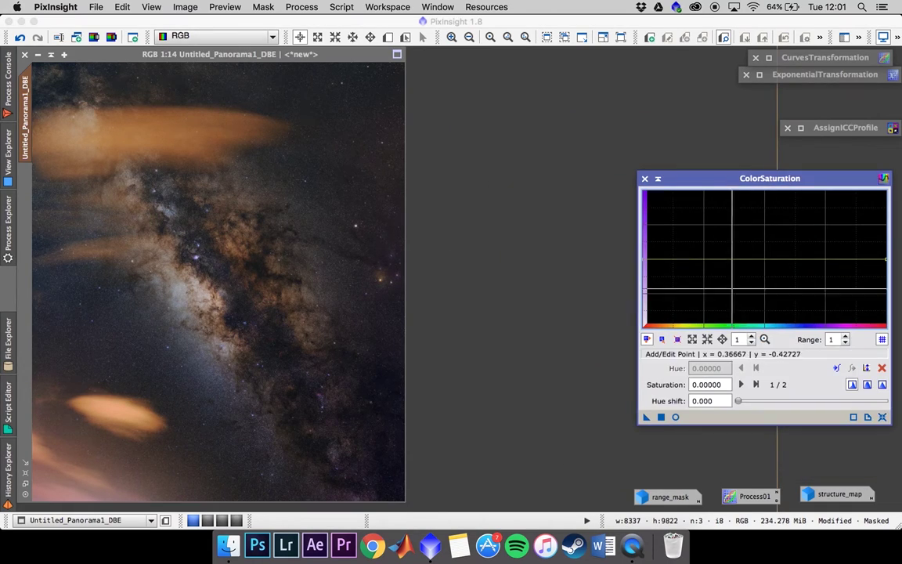
click(676, 418)
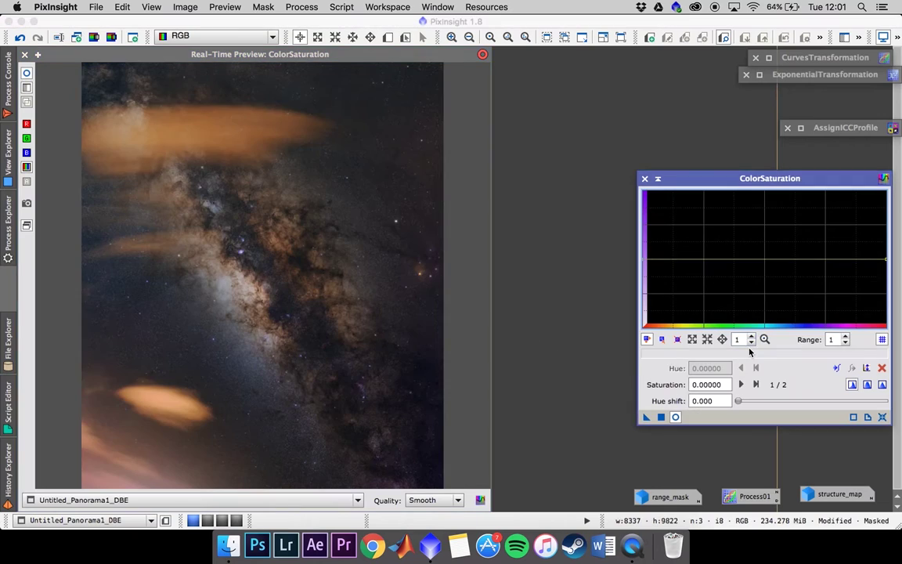
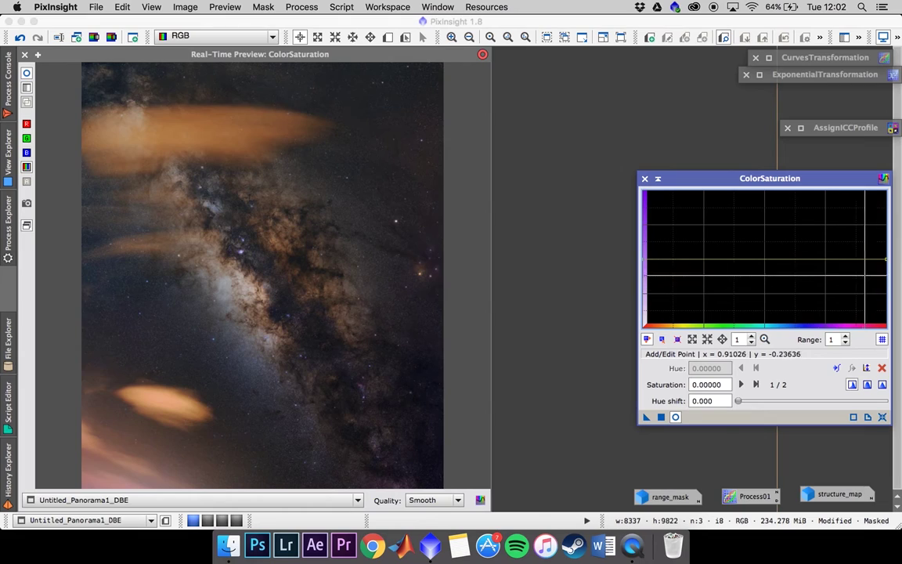
drag(854, 258, 855, 241)
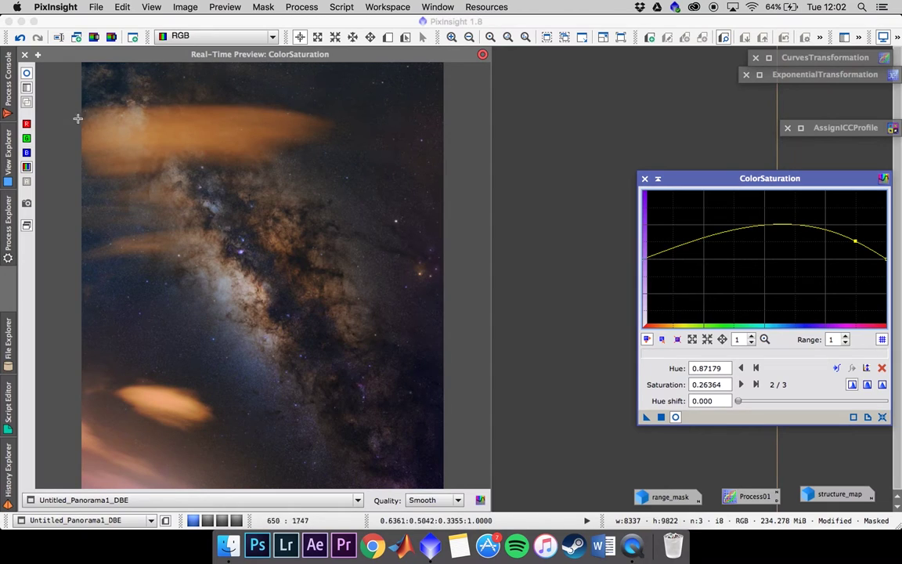
click(27, 73)
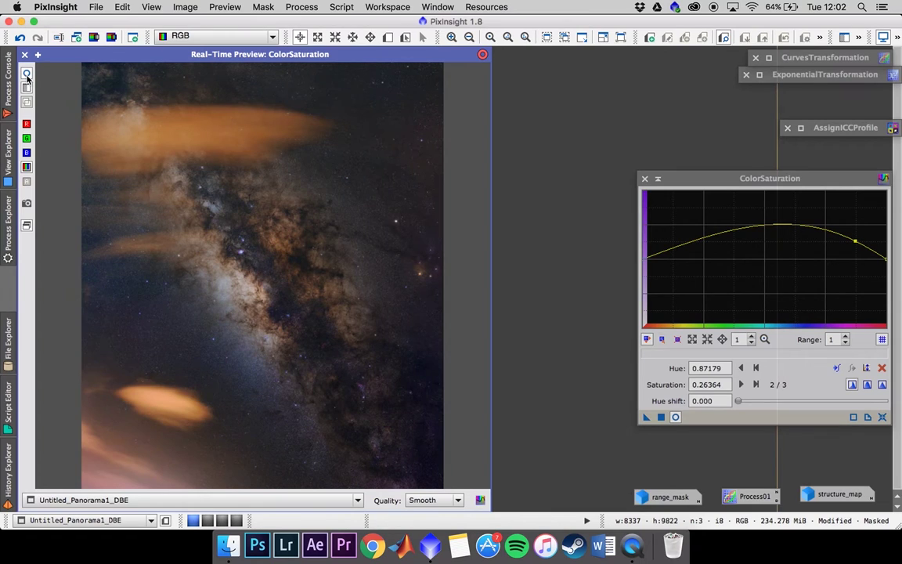
Add ColorSaturation points at 0.06154/0.02727, 0.18718/0.03636 and 0.61282/0.34545, and compare the preview with the original
click(688, 248)
drag(689, 248, 687, 255)
click(658, 256)
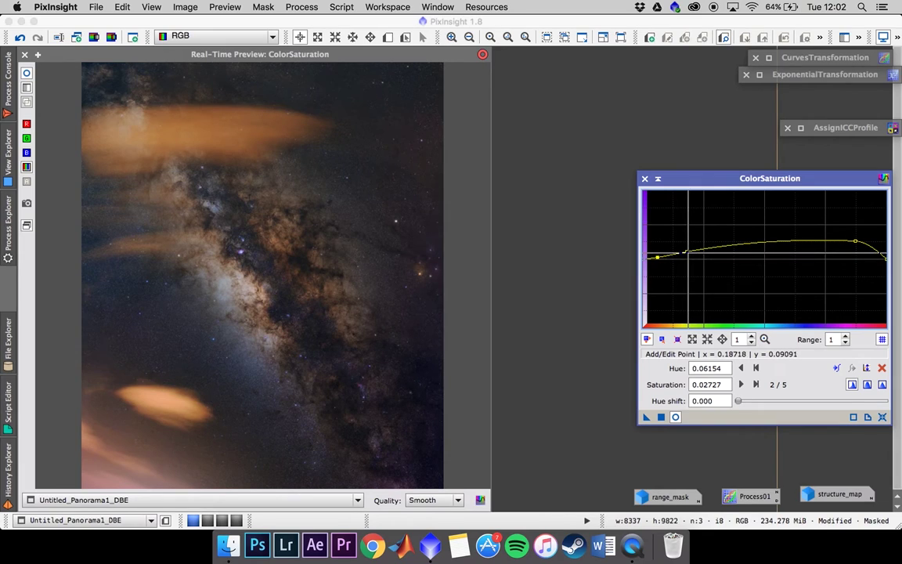
drag(686, 251, 688, 257)
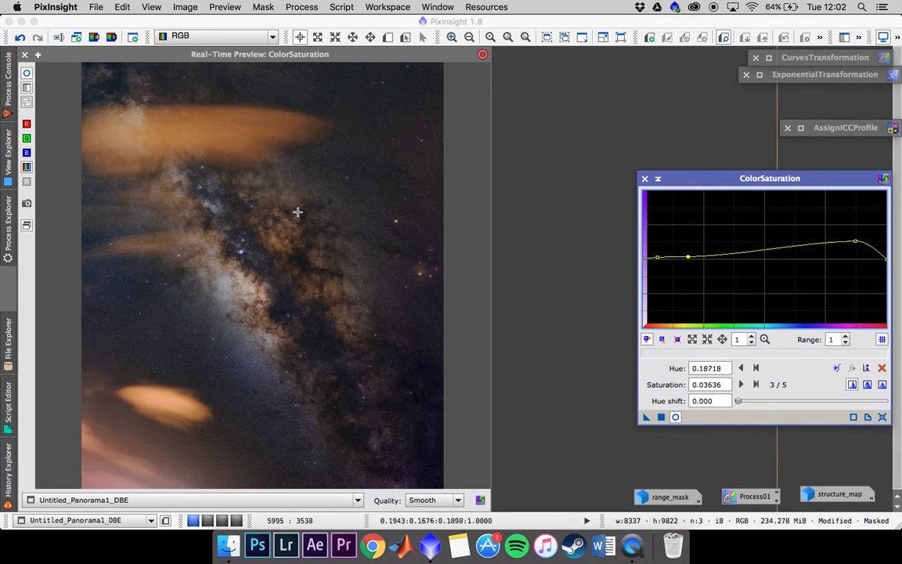
drag(774, 250, 793, 235)
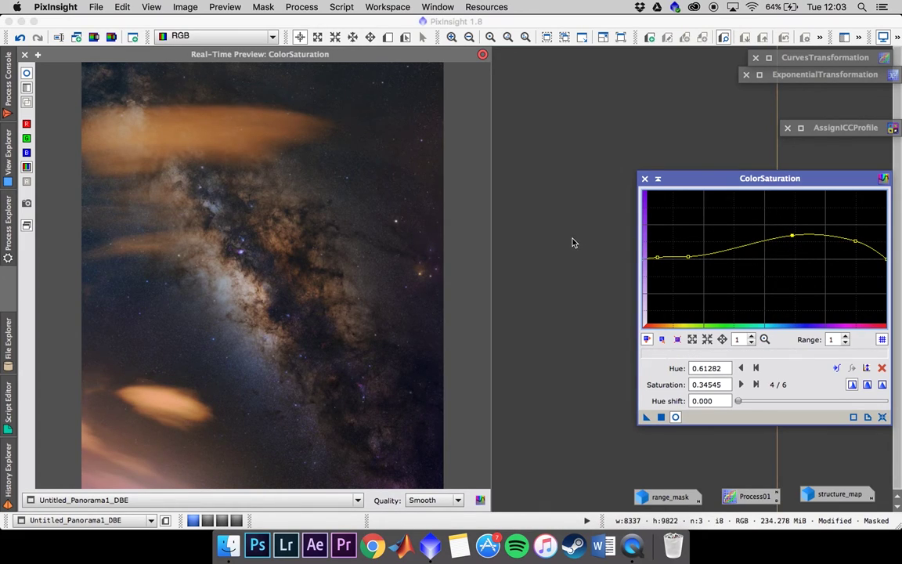
click(26, 73)
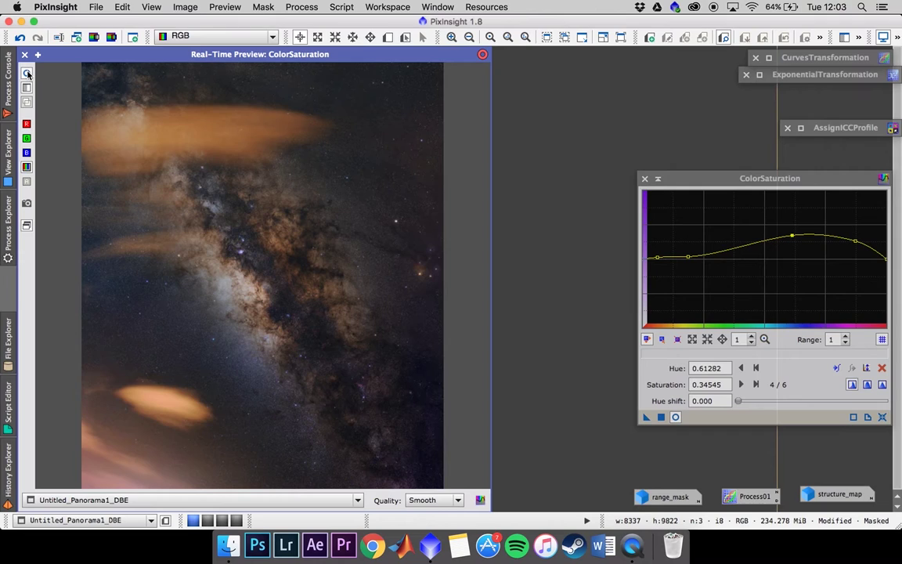
Raise the magenta saturation point to 0.87692/0.41818, check it in the preview, and apply ColorSaturation to the panorama
drag(856, 241, 857, 232)
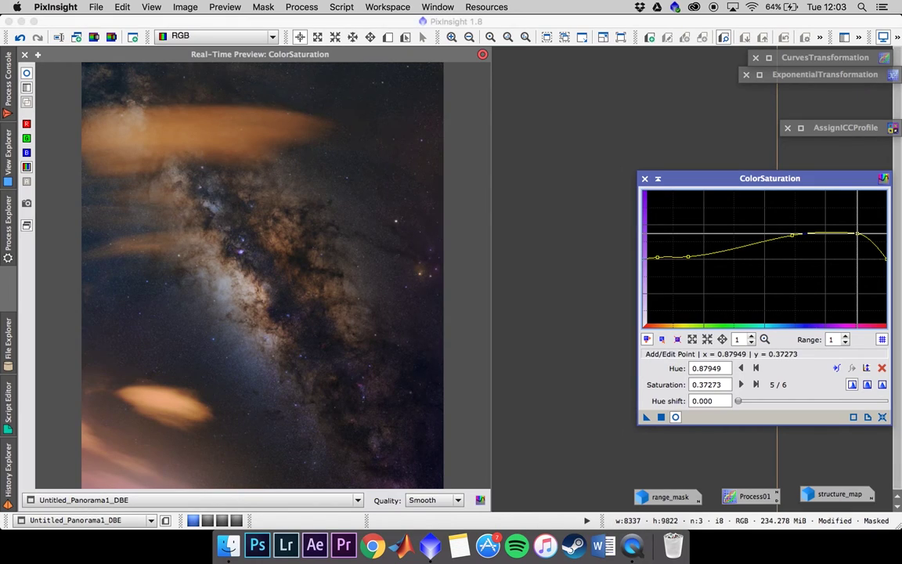
drag(857, 233, 857, 231)
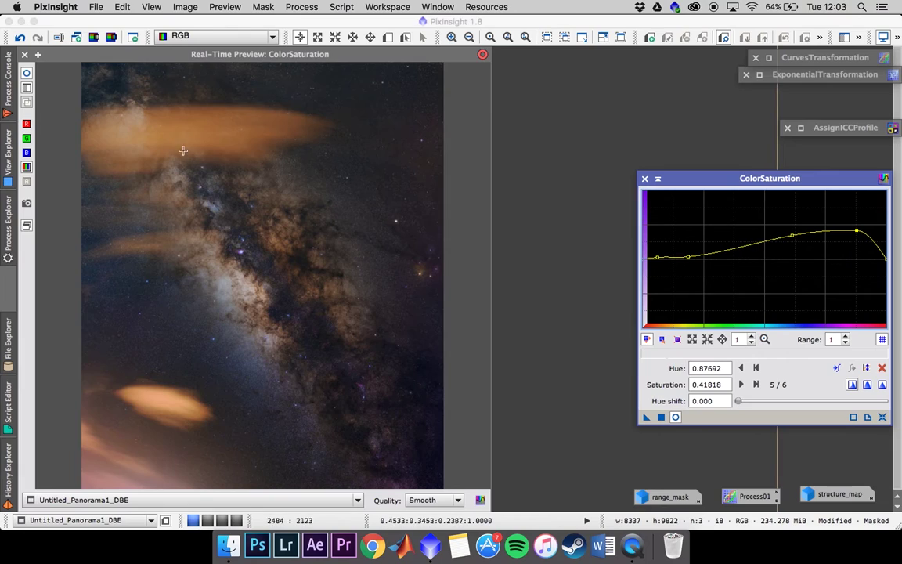
click(27, 74)
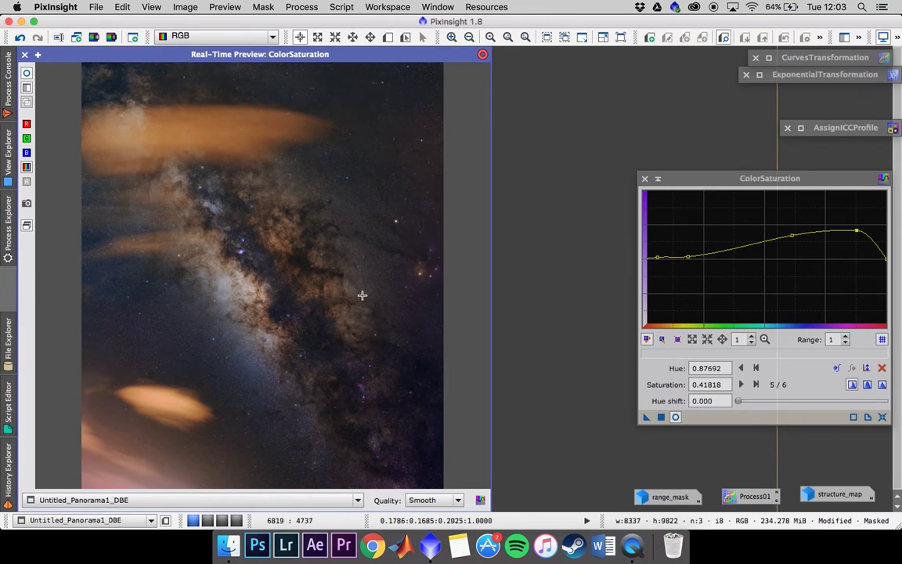
click(26, 68)
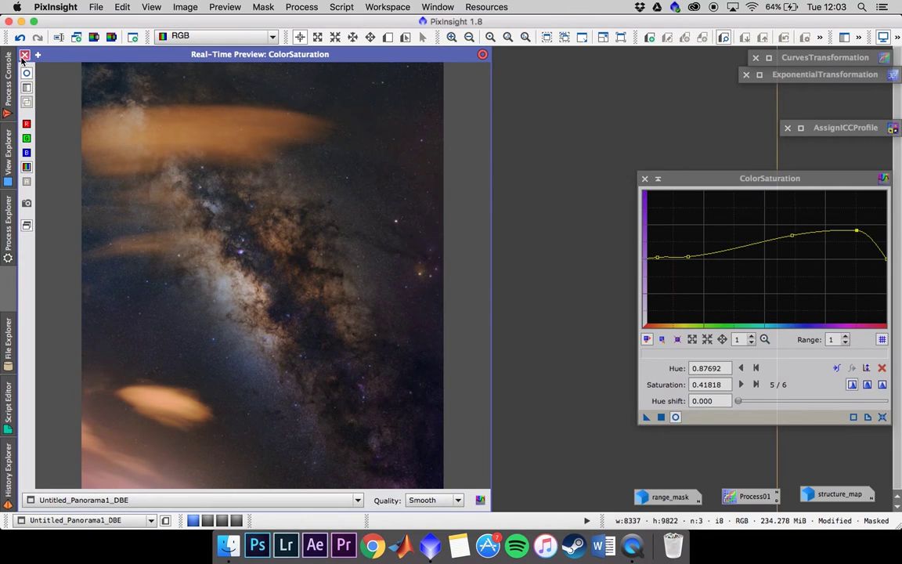
drag(646, 416, 345, 372)
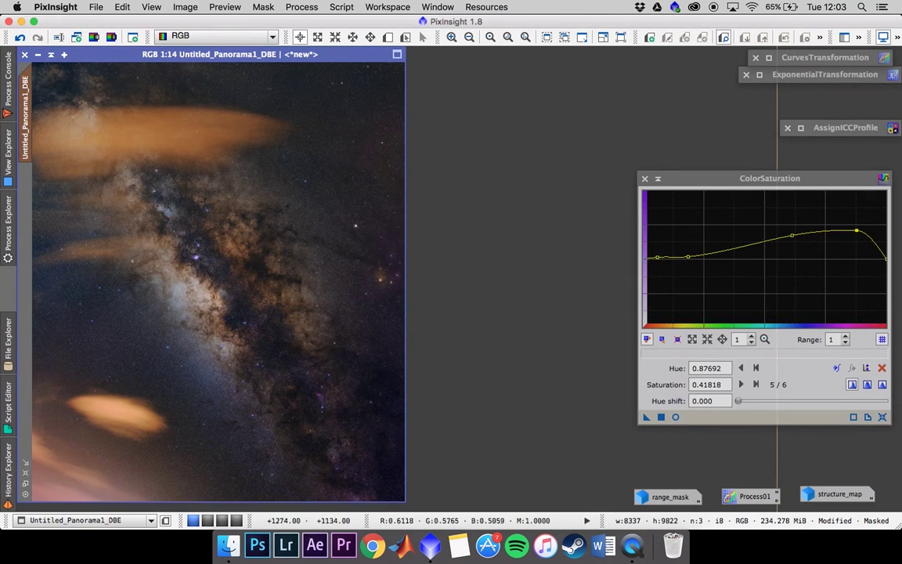
Compare the panorama before and after ColorSaturation, both as a whole and close up on the Milky Way core and nebulae
click(37, 40)
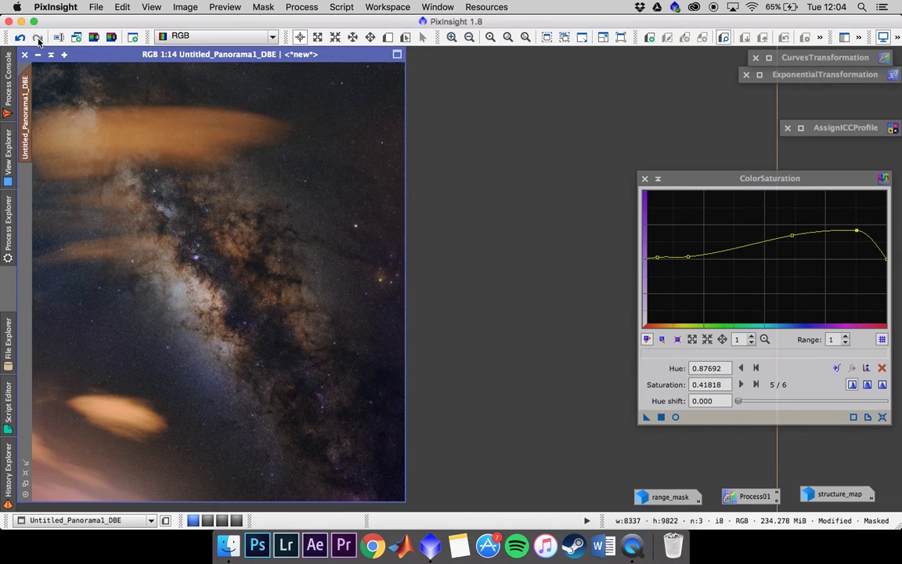
click(21, 39)
click(37, 39)
scroll(135, 226, up, 8)
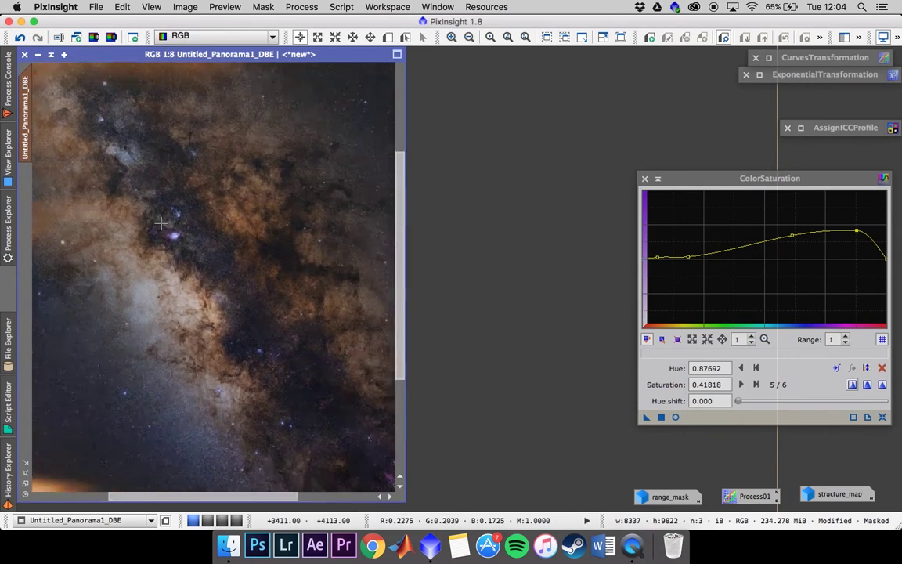
scroll(135, 226, up, 5)
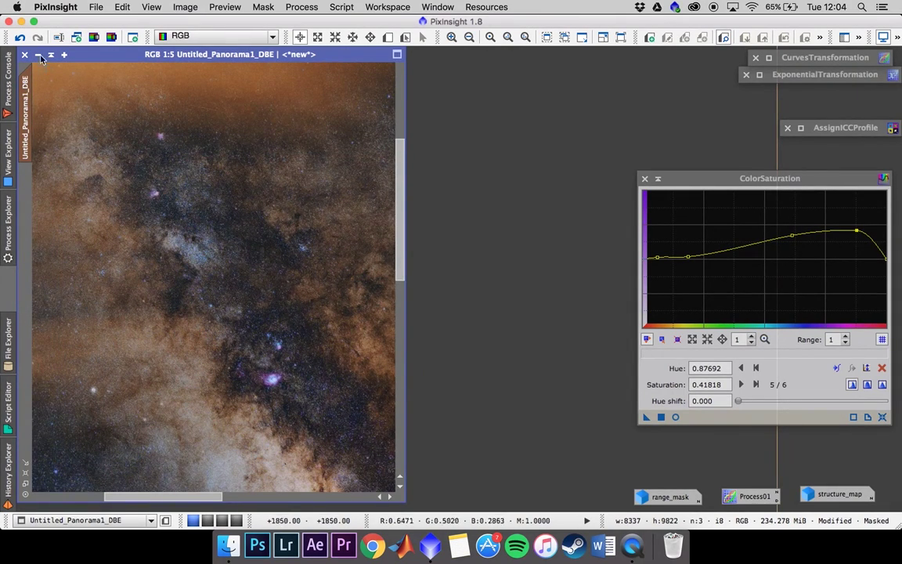
click(23, 40)
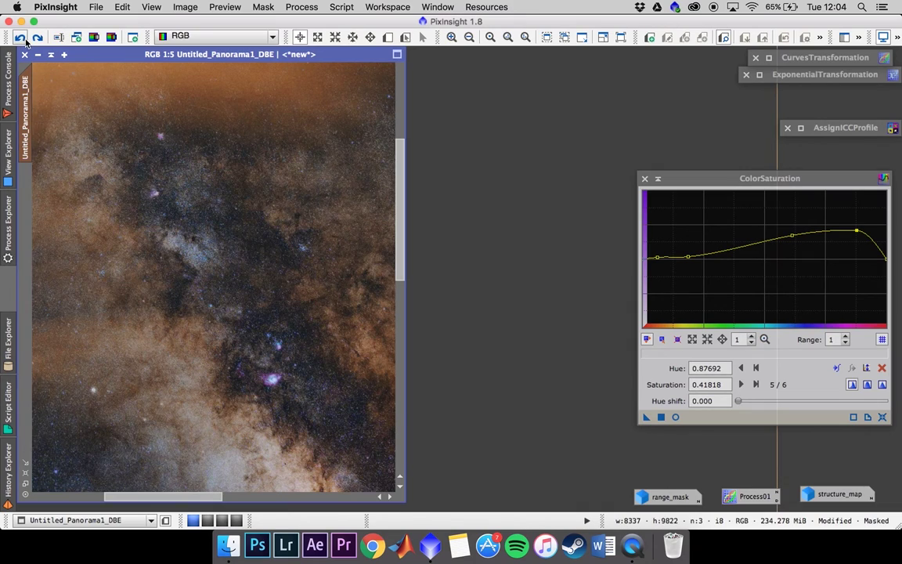
click(37, 40)
click(38, 40)
click(38, 39)
scroll(228, 292, down, 9)
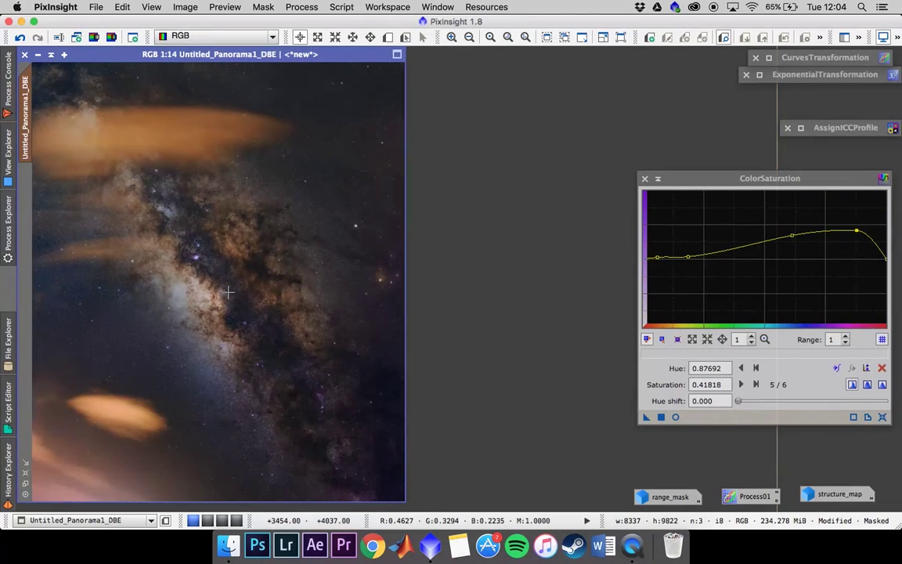
Collapse ColorSaturation and remove the mask from the panorama
drag(685, 180, 686, 132)
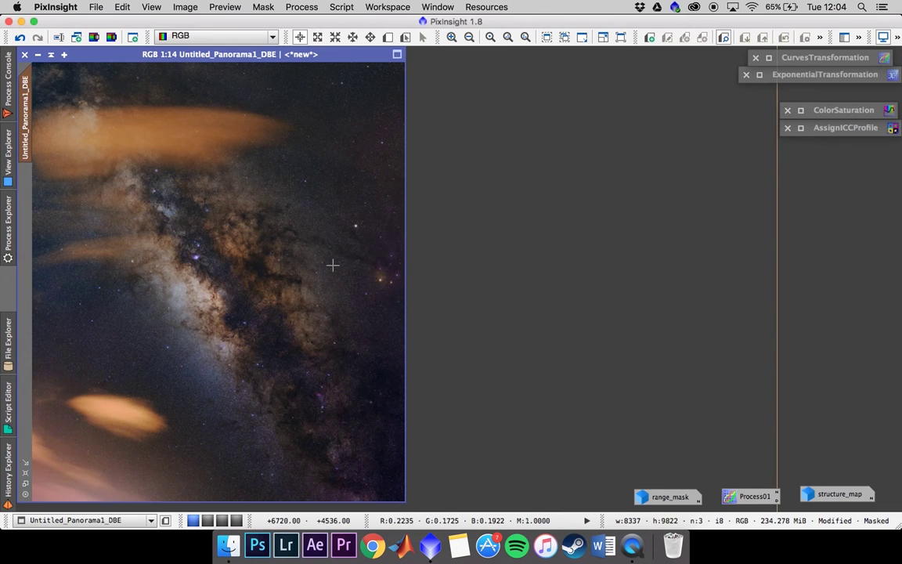
click(263, 6)
click(294, 34)
Open AssignICCProfile and select the view Untitled_Panorama1_DBE to show its current profile
double_click(846, 128)
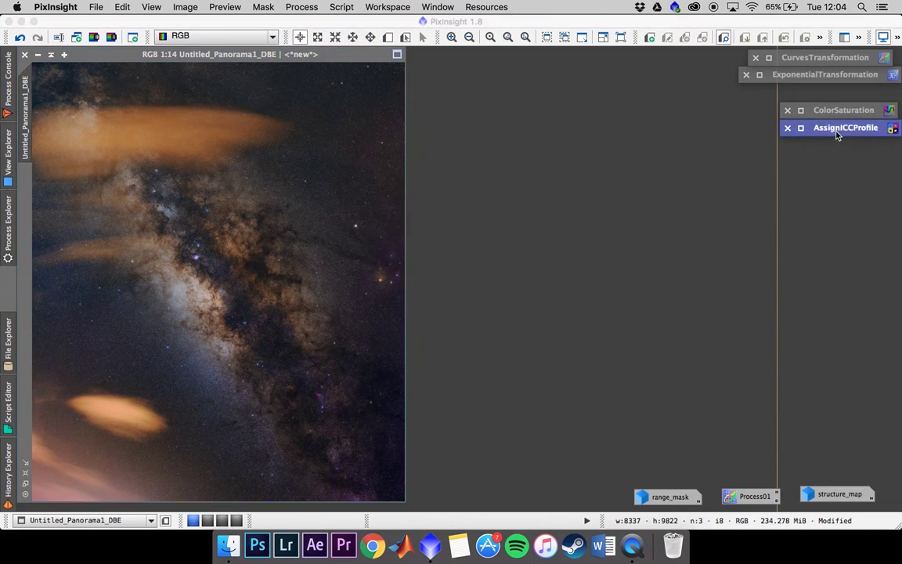
drag(513, 204, 636, 67)
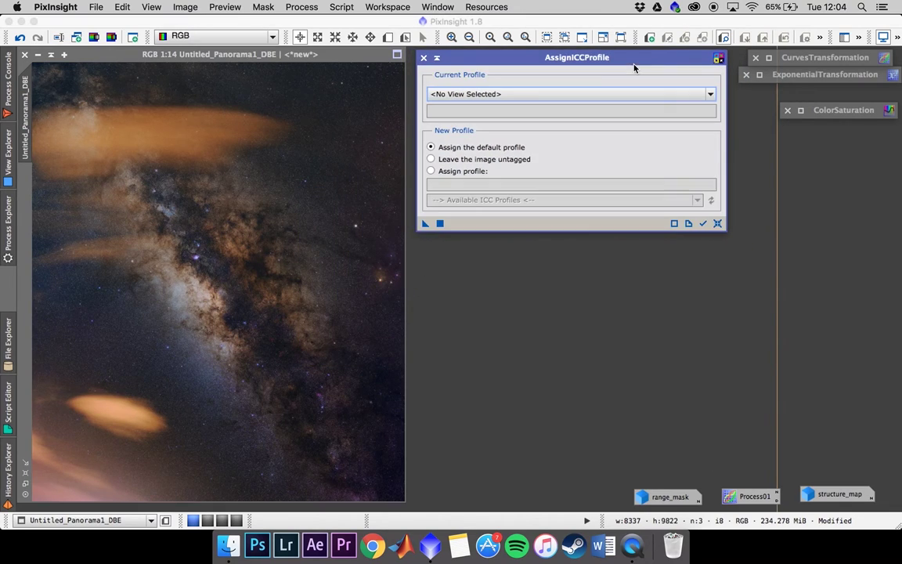
click(582, 94)
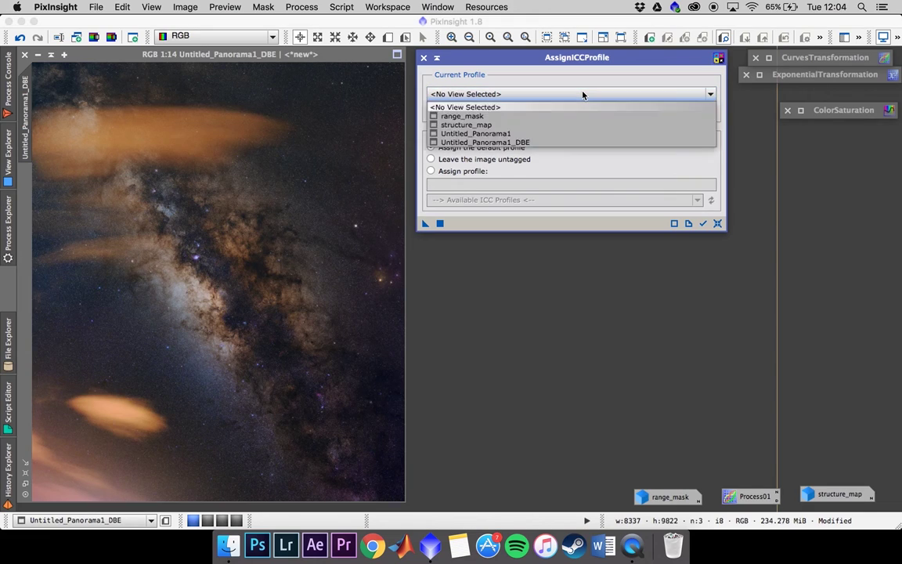
click(583, 95)
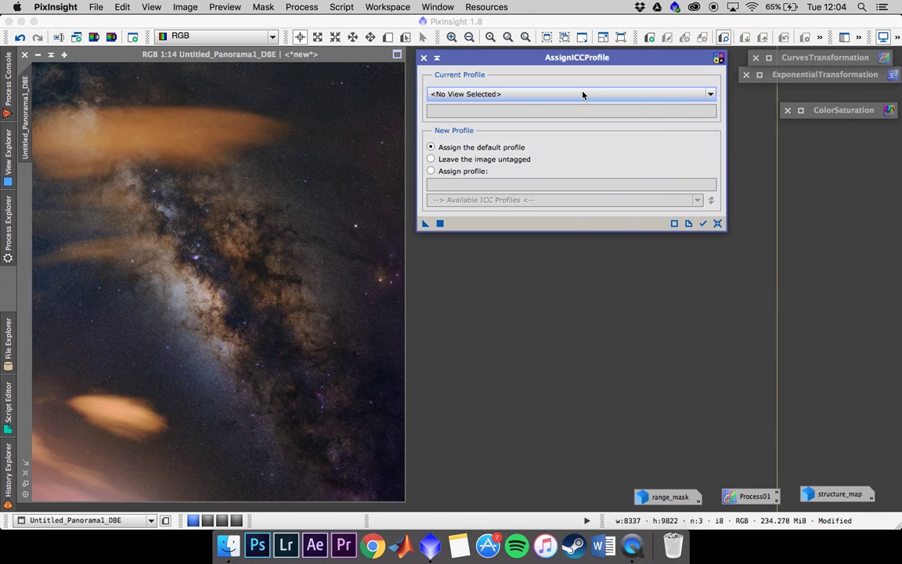
click(583, 95)
click(583, 95)
click(582, 95)
click(582, 94)
click(517, 94)
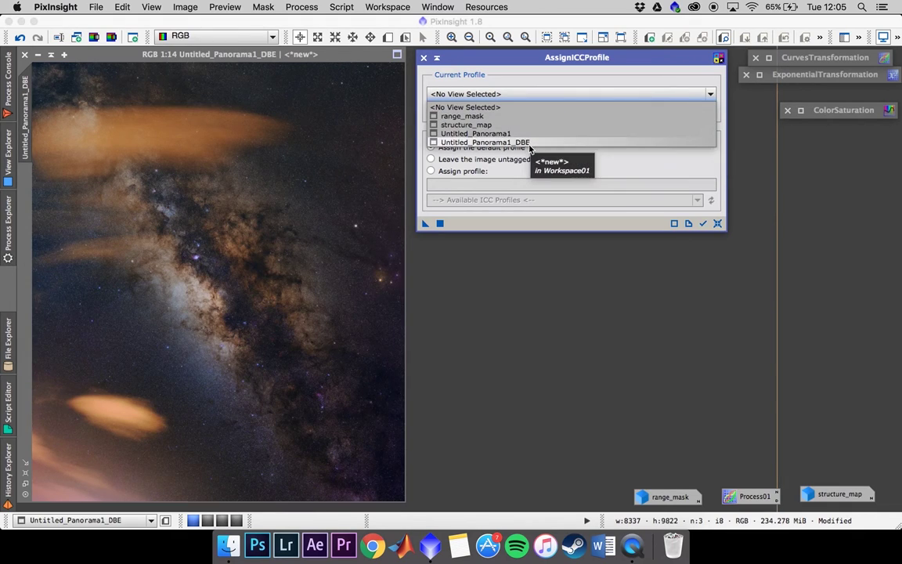
click(528, 142)
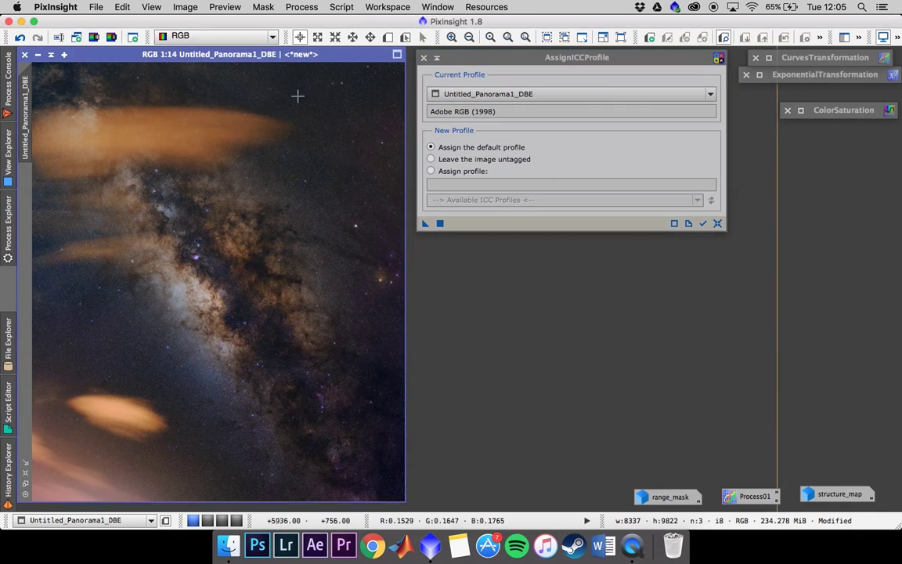
Assign the sRGB IEC61966-2.1 profile to the panorama
click(458, 171)
click(470, 200)
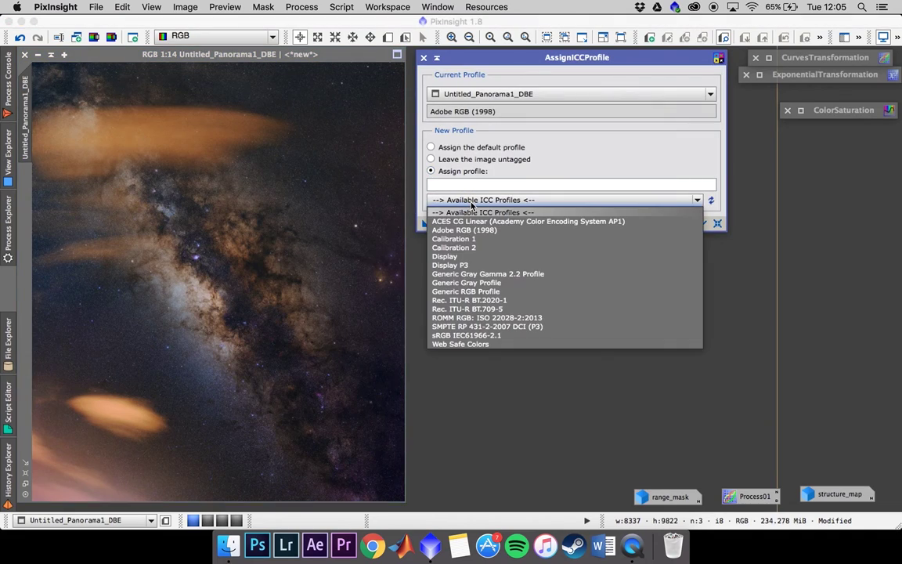
click(472, 335)
drag(424, 225, 329, 266)
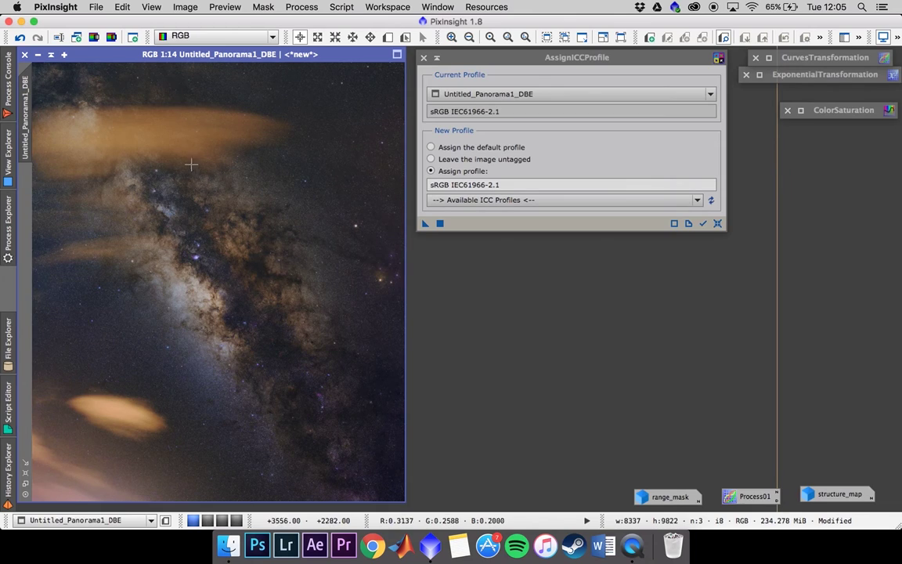
Compare the panorama before and after the sRGB profile assignment
click(20, 38)
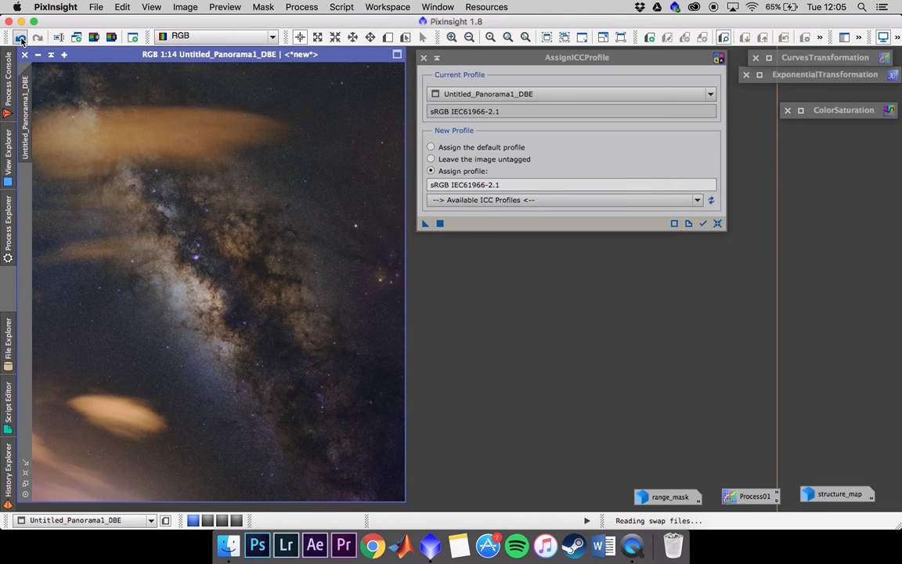
click(37, 37)
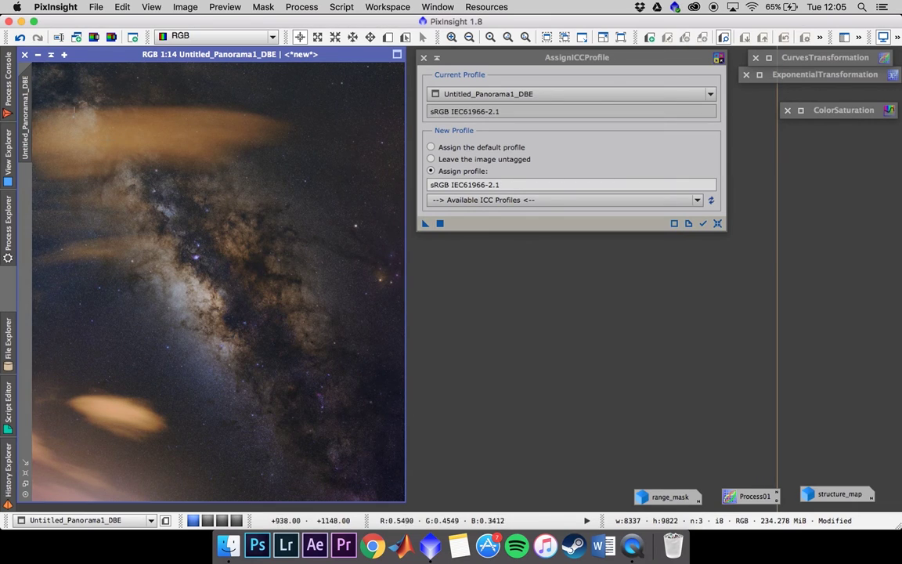
click(20, 38)
click(36, 37)
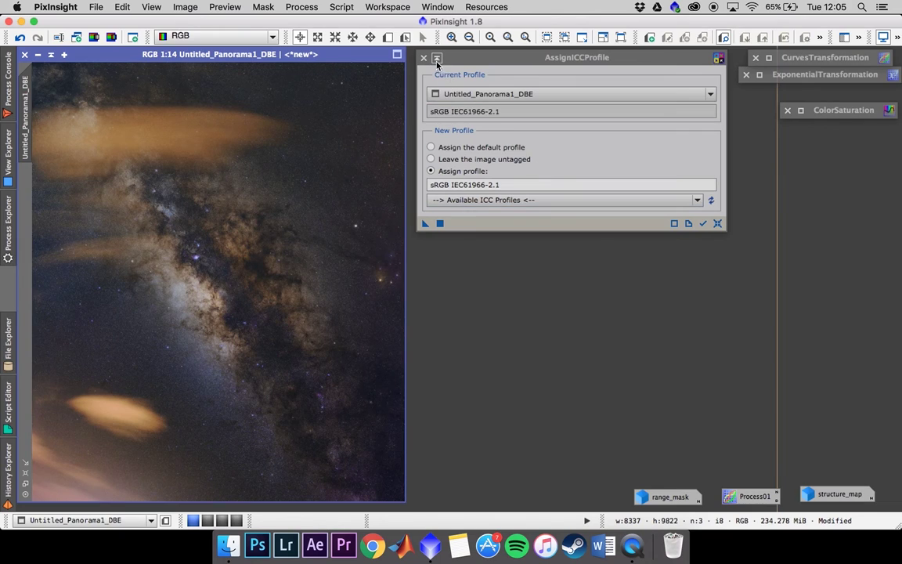
Reset CurvesTransformation and raise the saturation curve to output 0.55058 at input 0.46943, checking it in the real-time preview
click(564, 70)
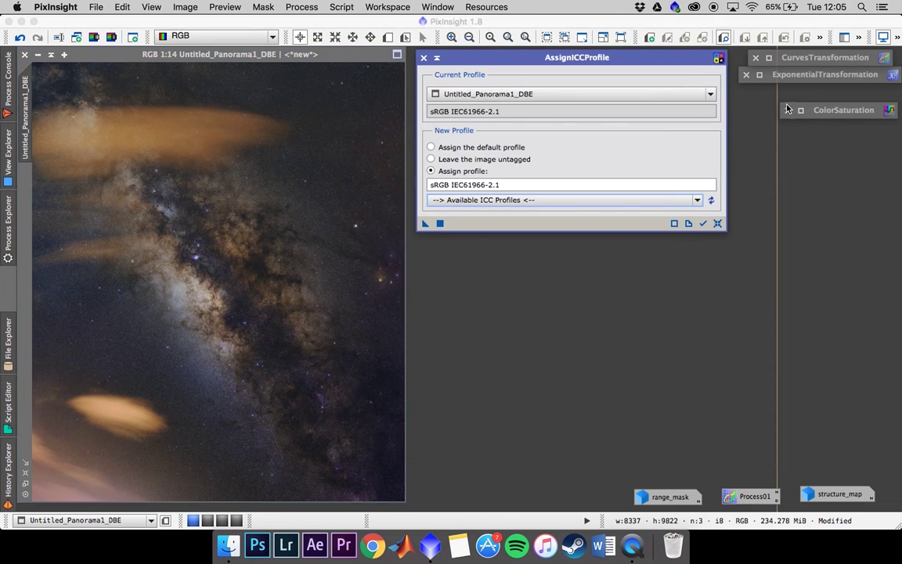
double_click(821, 59)
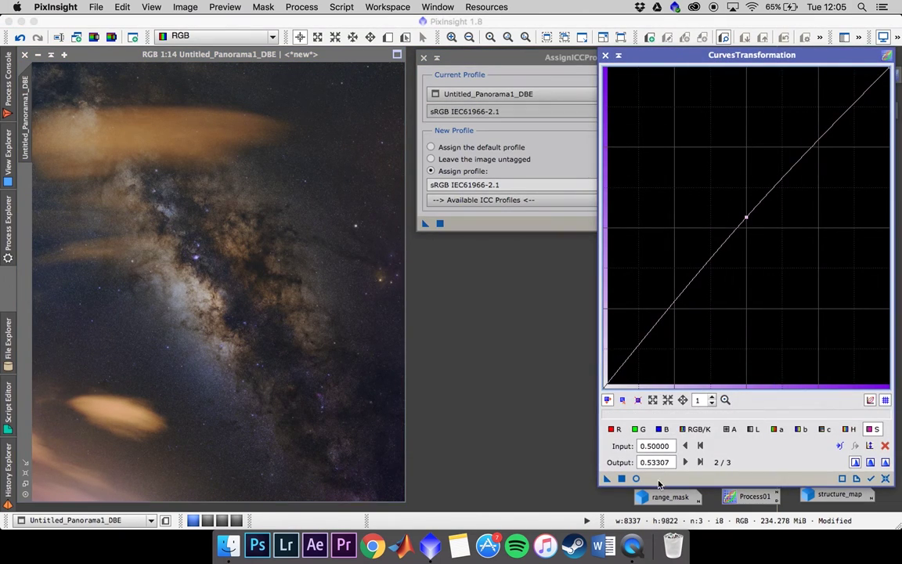
click(886, 478)
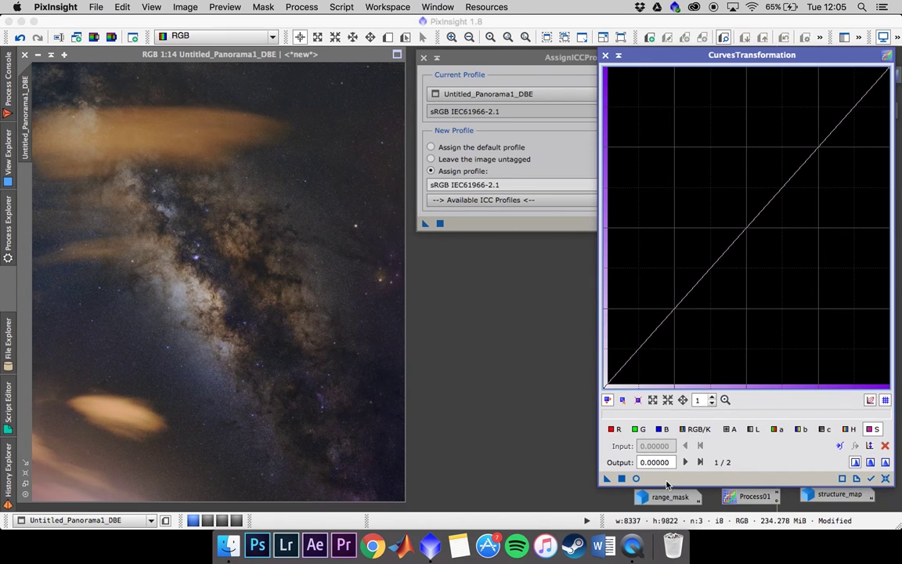
click(636, 478)
drag(746, 224, 738, 211)
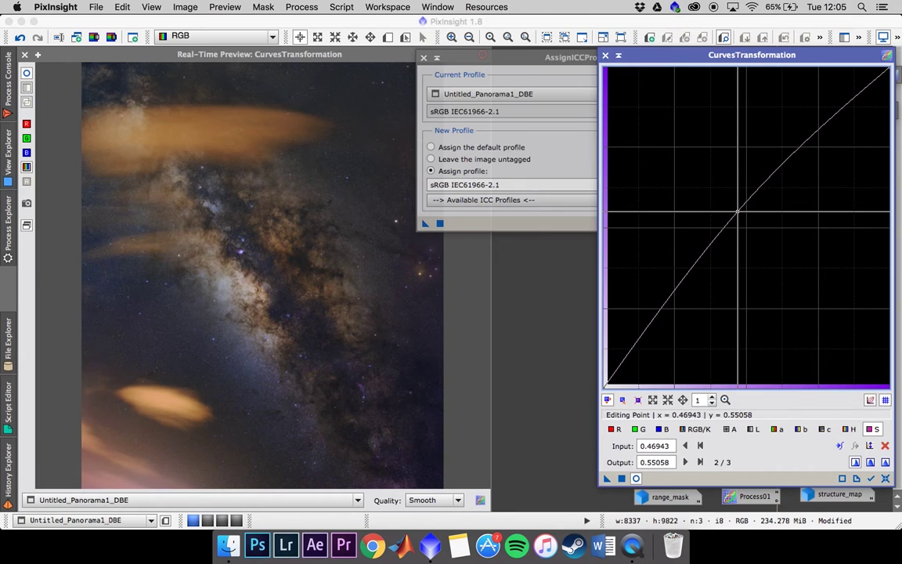
click(27, 75)
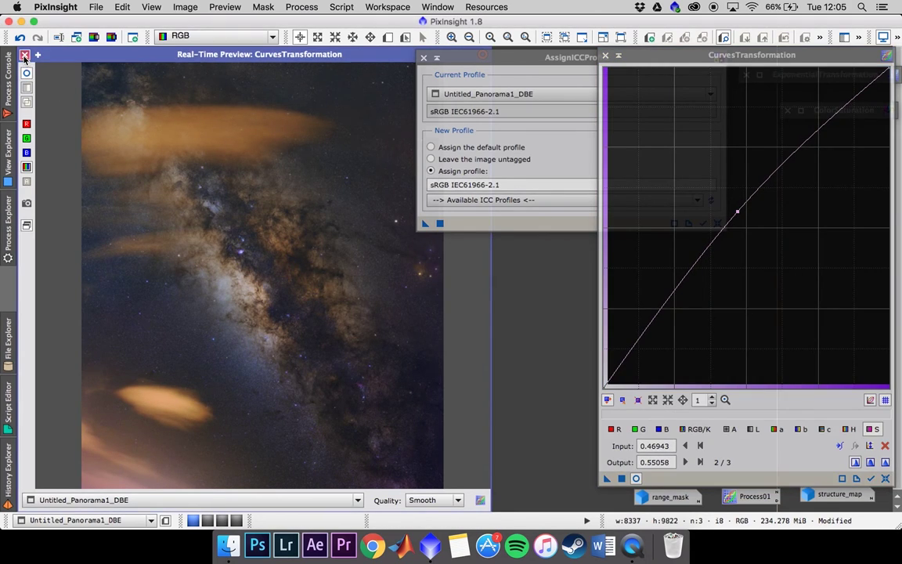
Close the real-time preview, apply the saturation curve to the panorama and compare the image before and after
click(24, 54)
drag(607, 478, 350, 388)
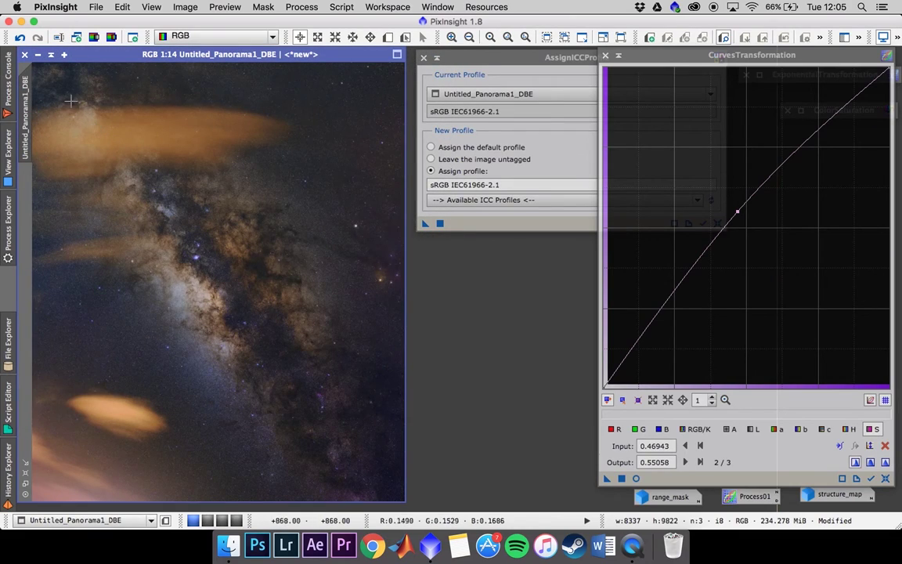
click(20, 37)
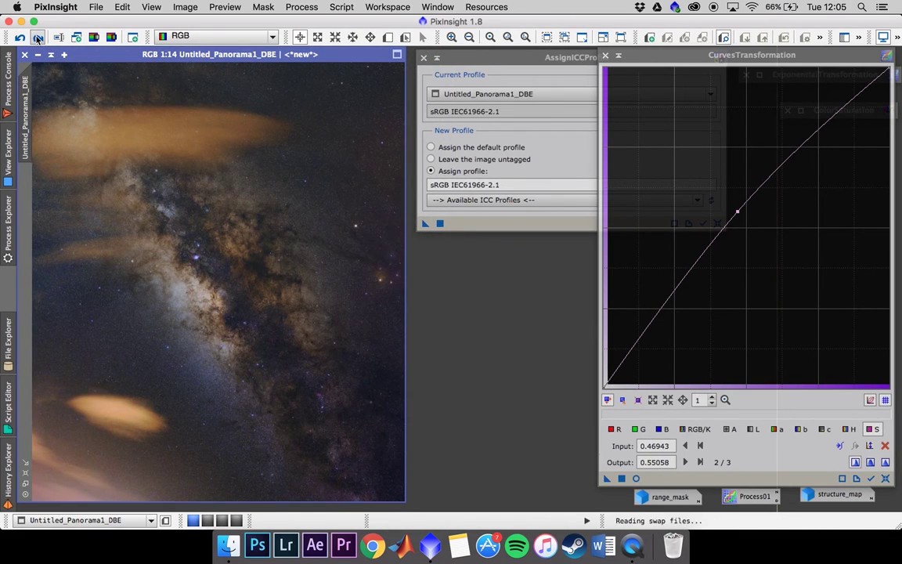
click(37, 39)
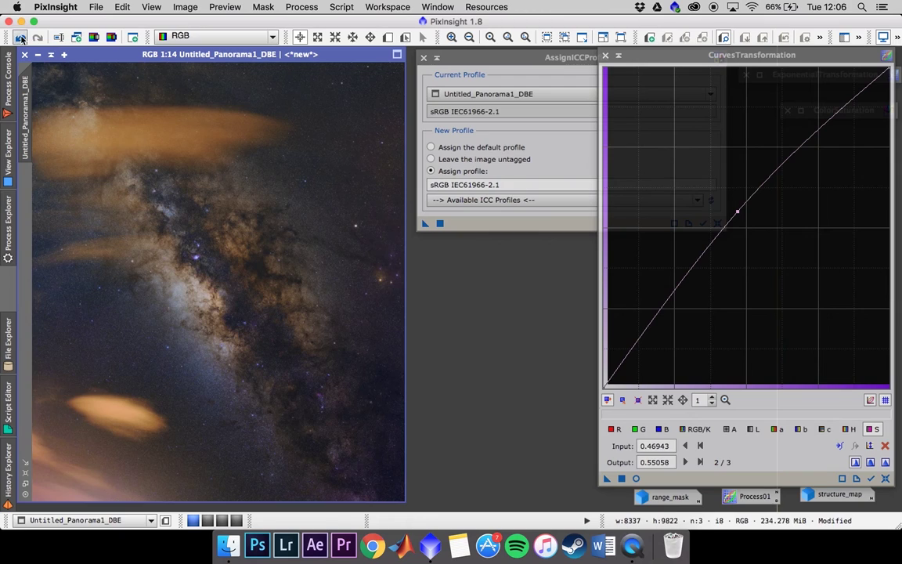
Undo the saturation curve and the sRGB profile assignment on the panorama, and collapse CurvesTransformation
click(19, 37)
click(20, 37)
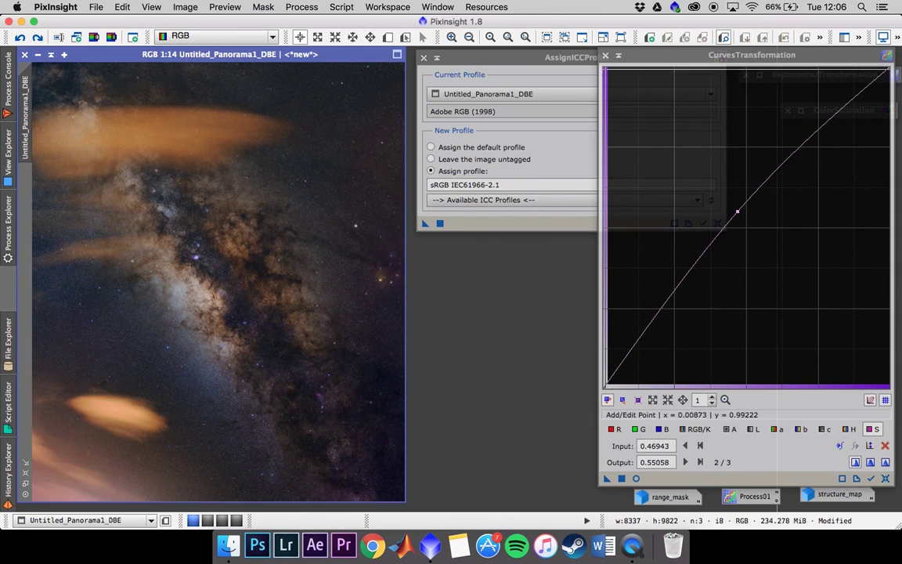
click(606, 55)
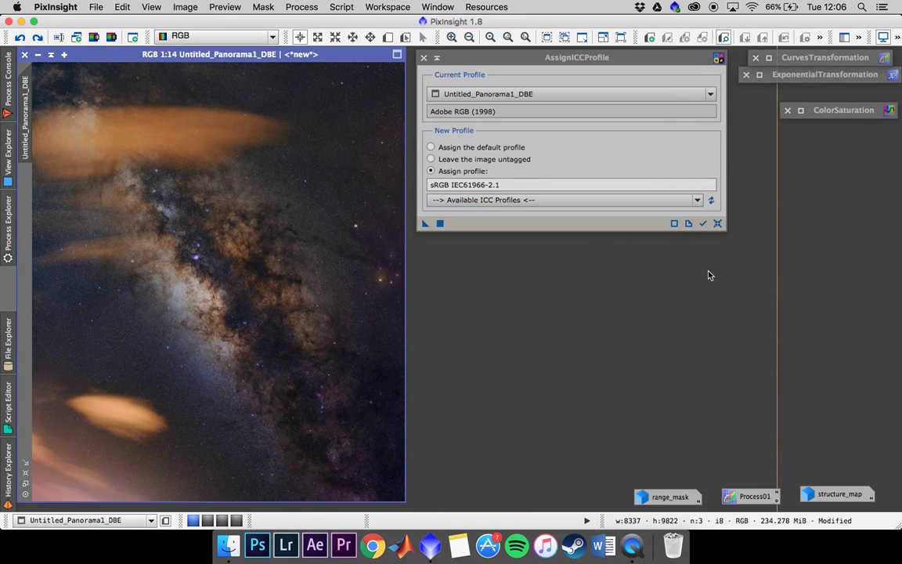
Review the available ICC profiles in AssignICCProfile, keeping sRGB IEC61966-2.1 as the profile to assign
click(541, 201)
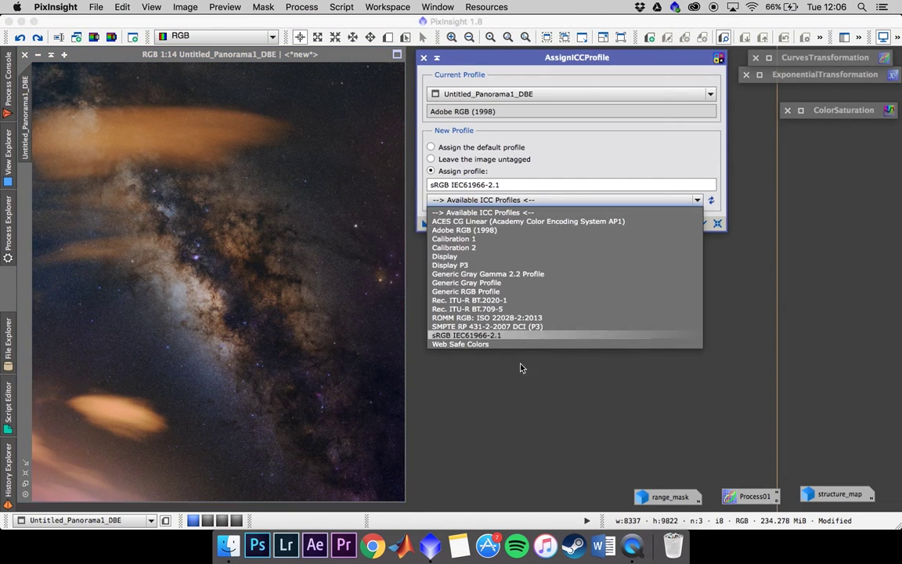
click(521, 337)
click(517, 200)
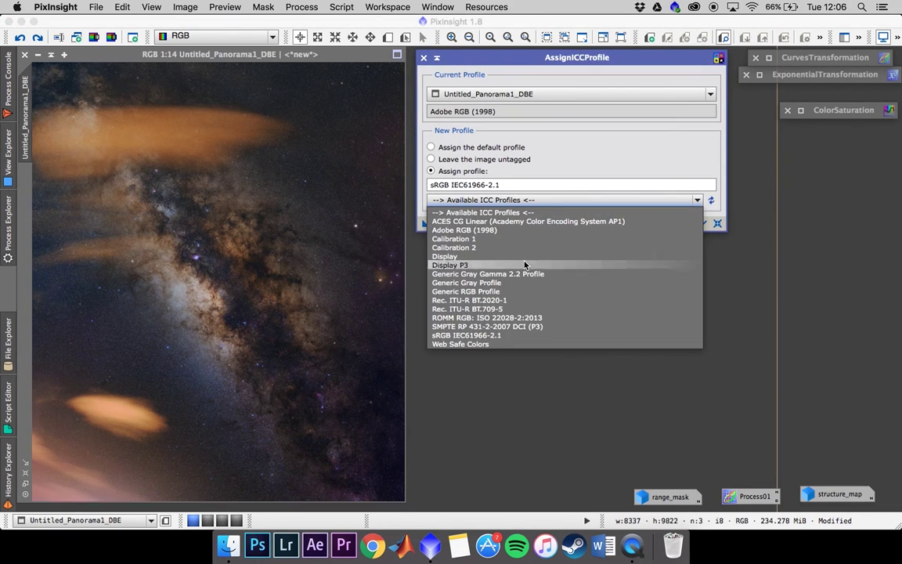
click(574, 398)
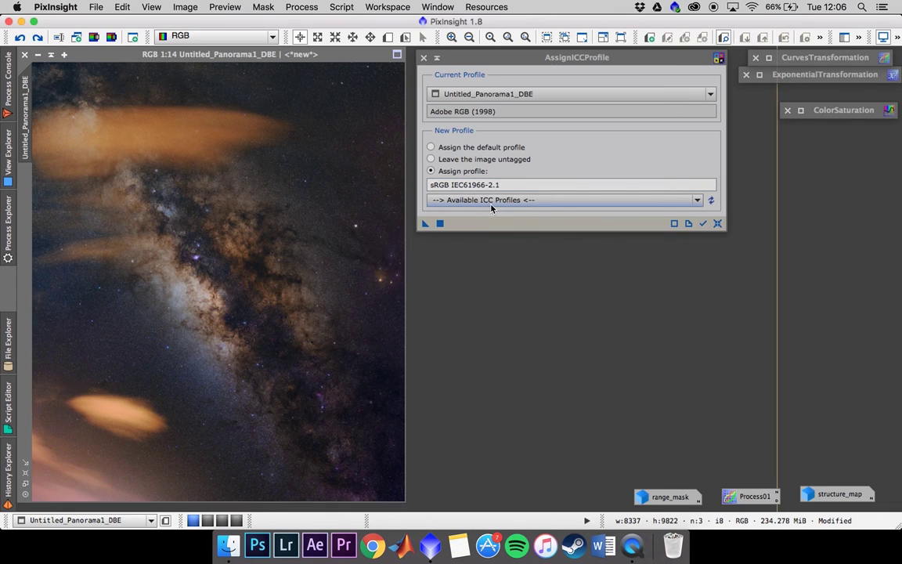
scroll(205, 186, up, 4)
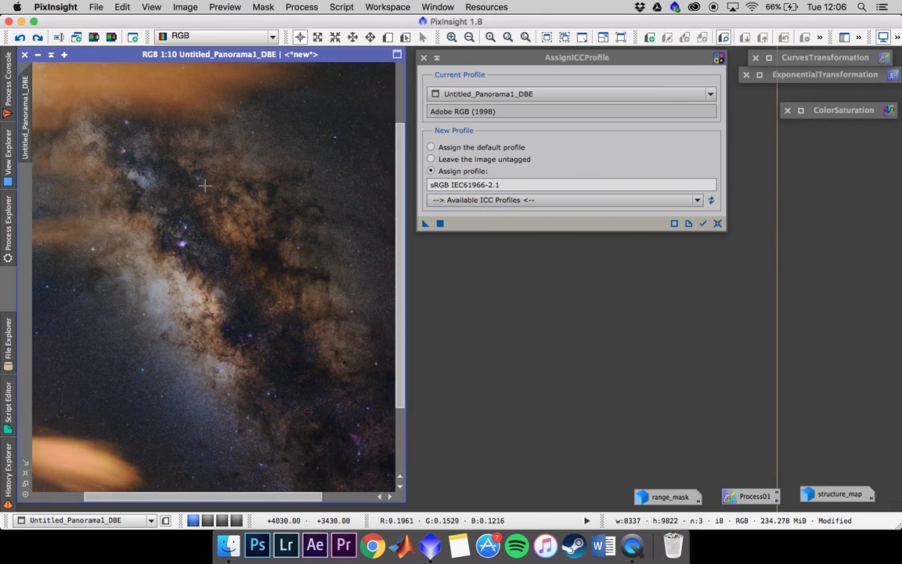
scroll(204, 186, down, 8)
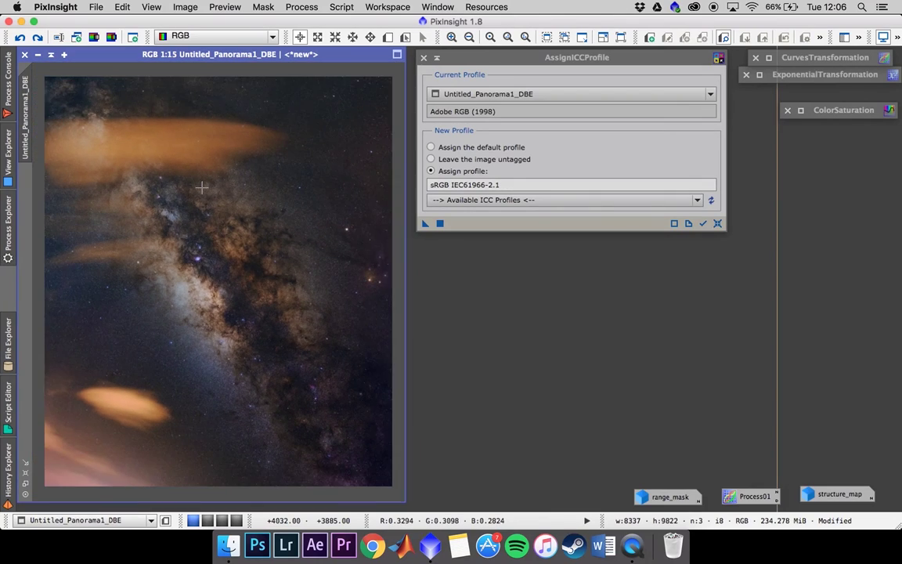
scroll(201, 188, up, 1)
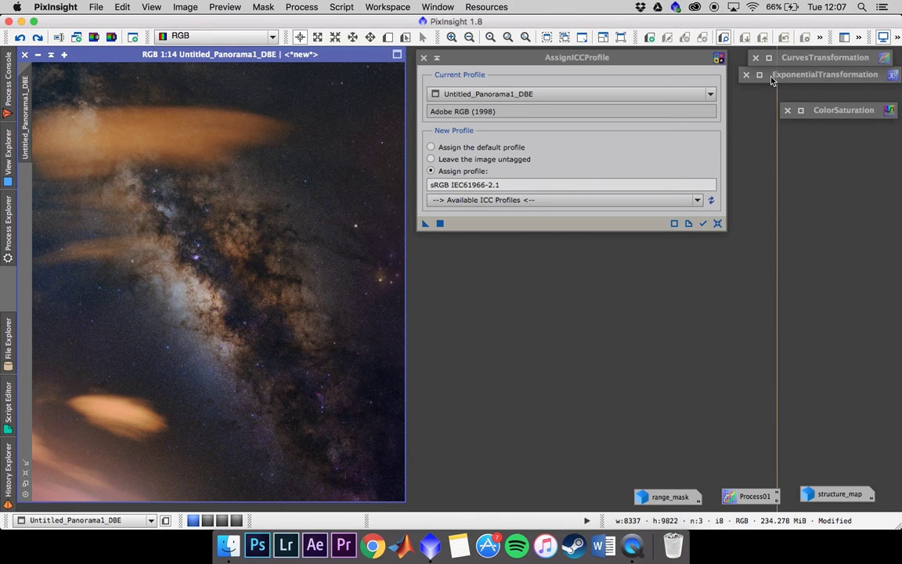
Expand CurvesTransformation with its saturation curve
double_click(825, 58)
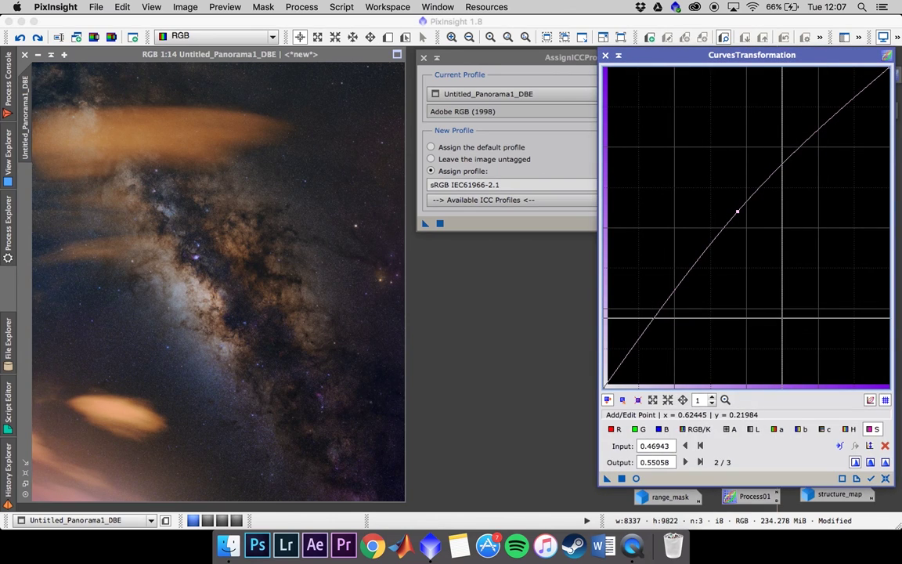
click(620, 57)
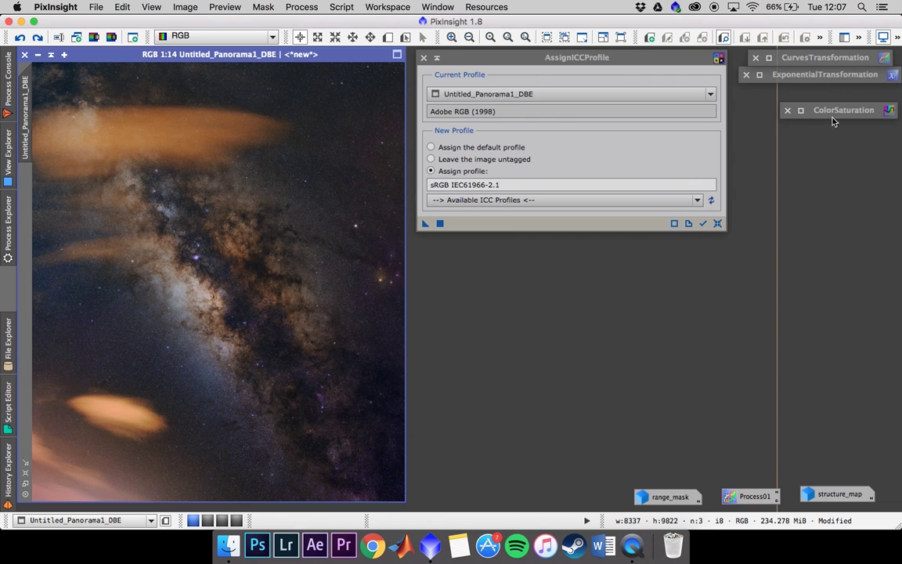
double_click(812, 62)
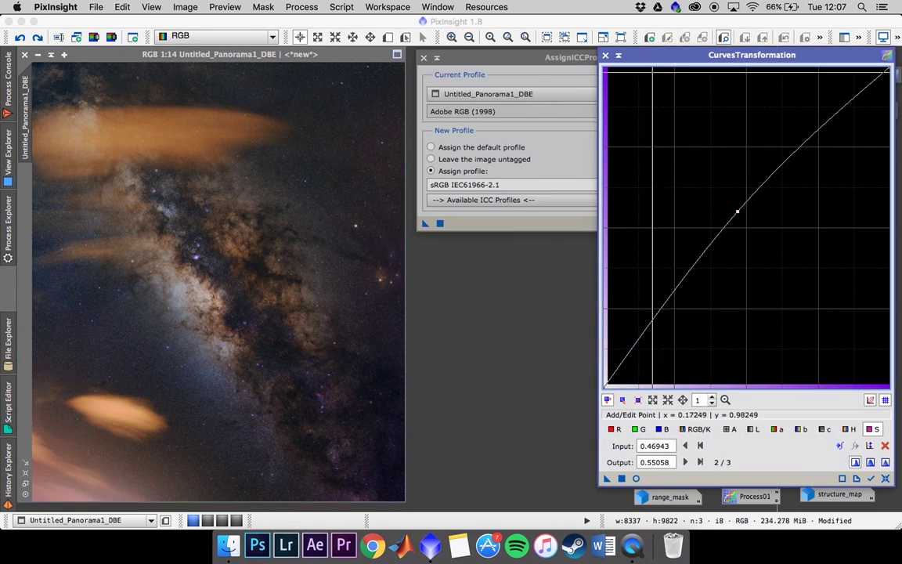